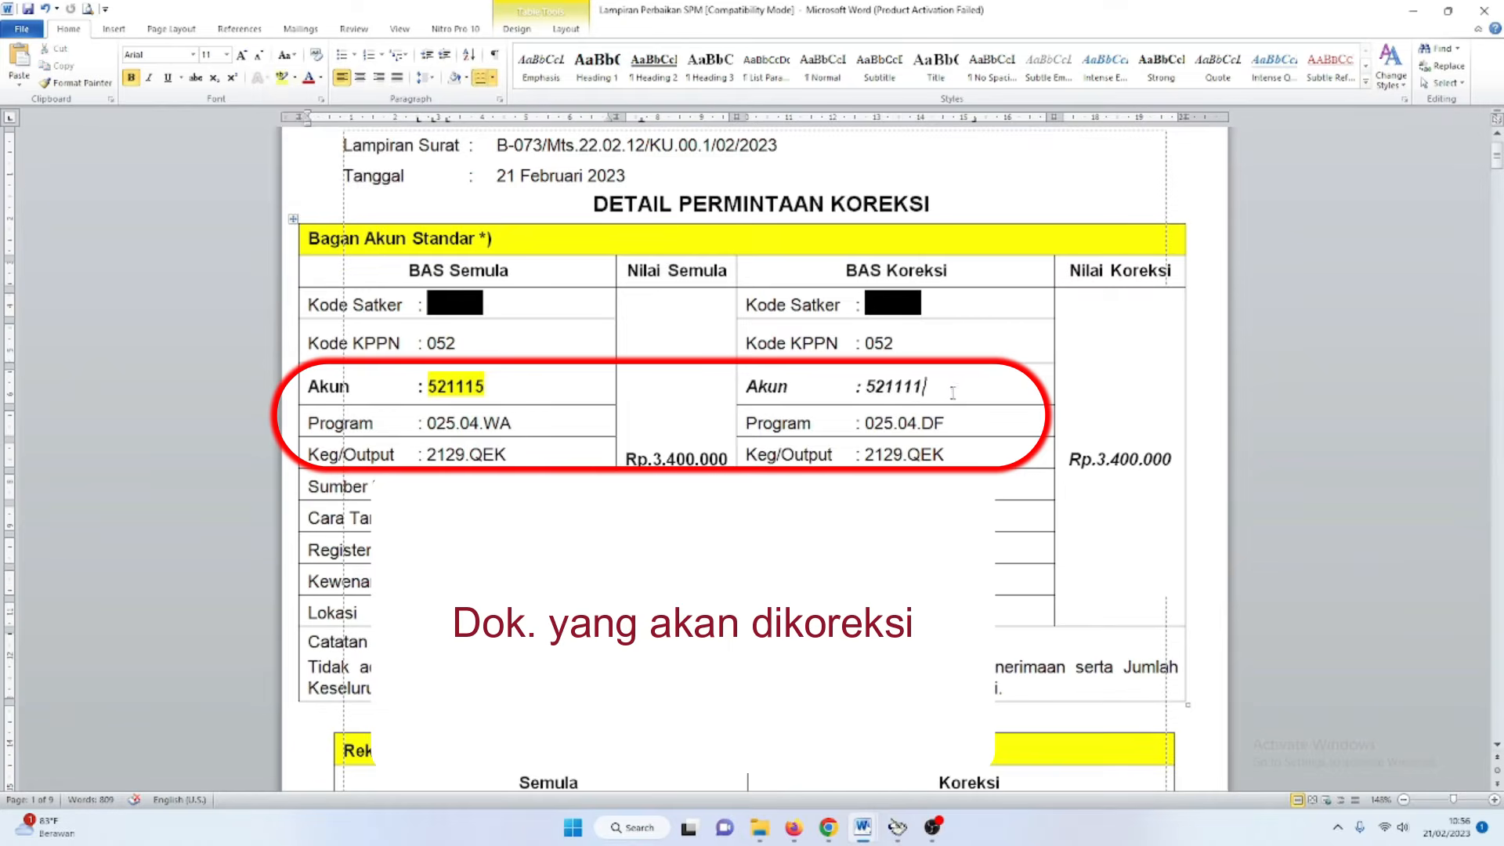
Highlight the account code 521111 in the BAS Koreksi column of the correction table in yellow.
left_click(282, 76)
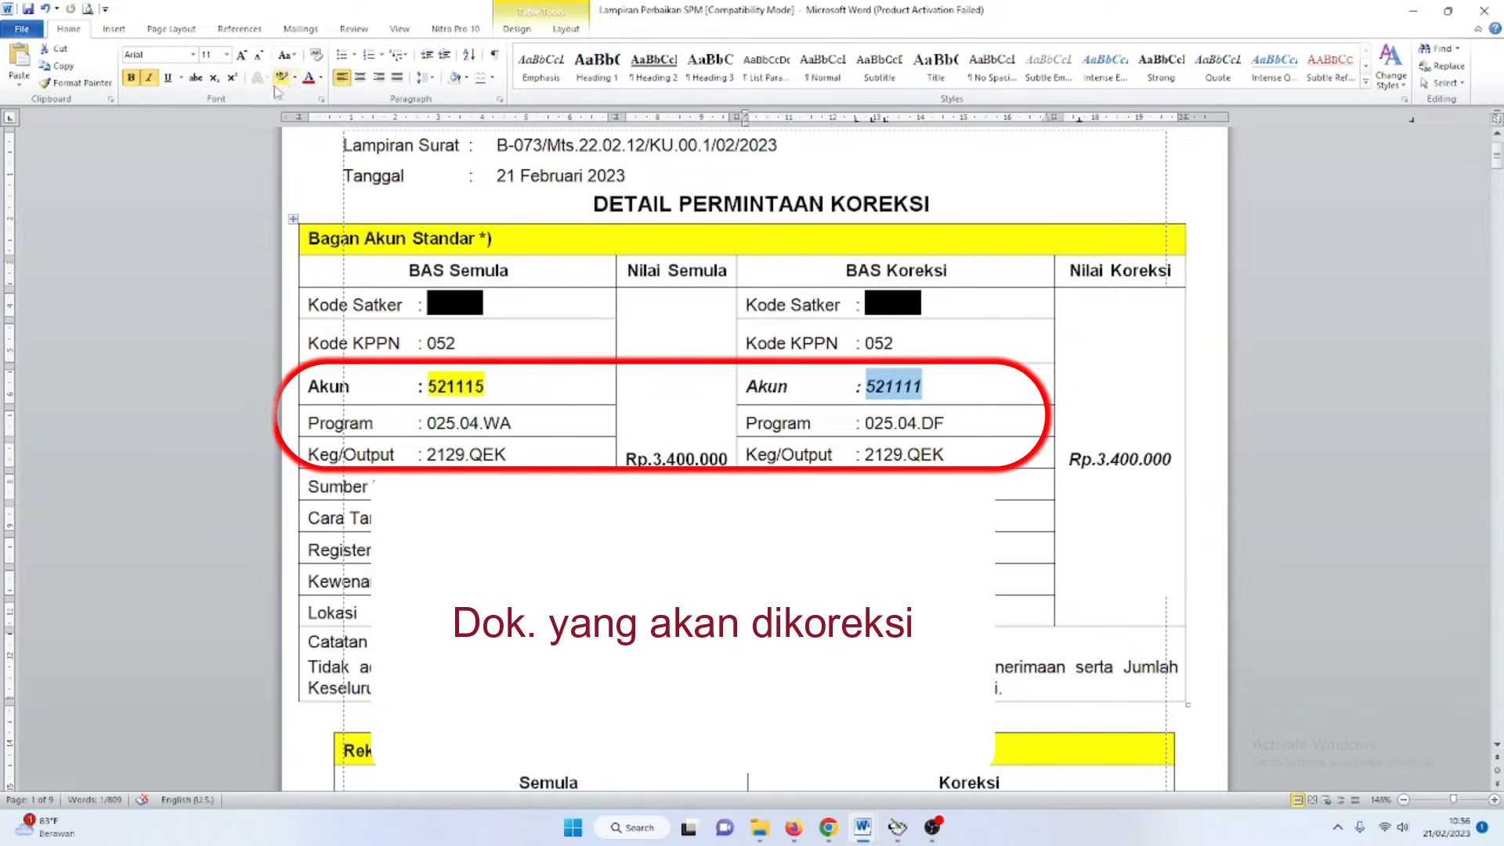
key("Left")
left_click(995, 390)
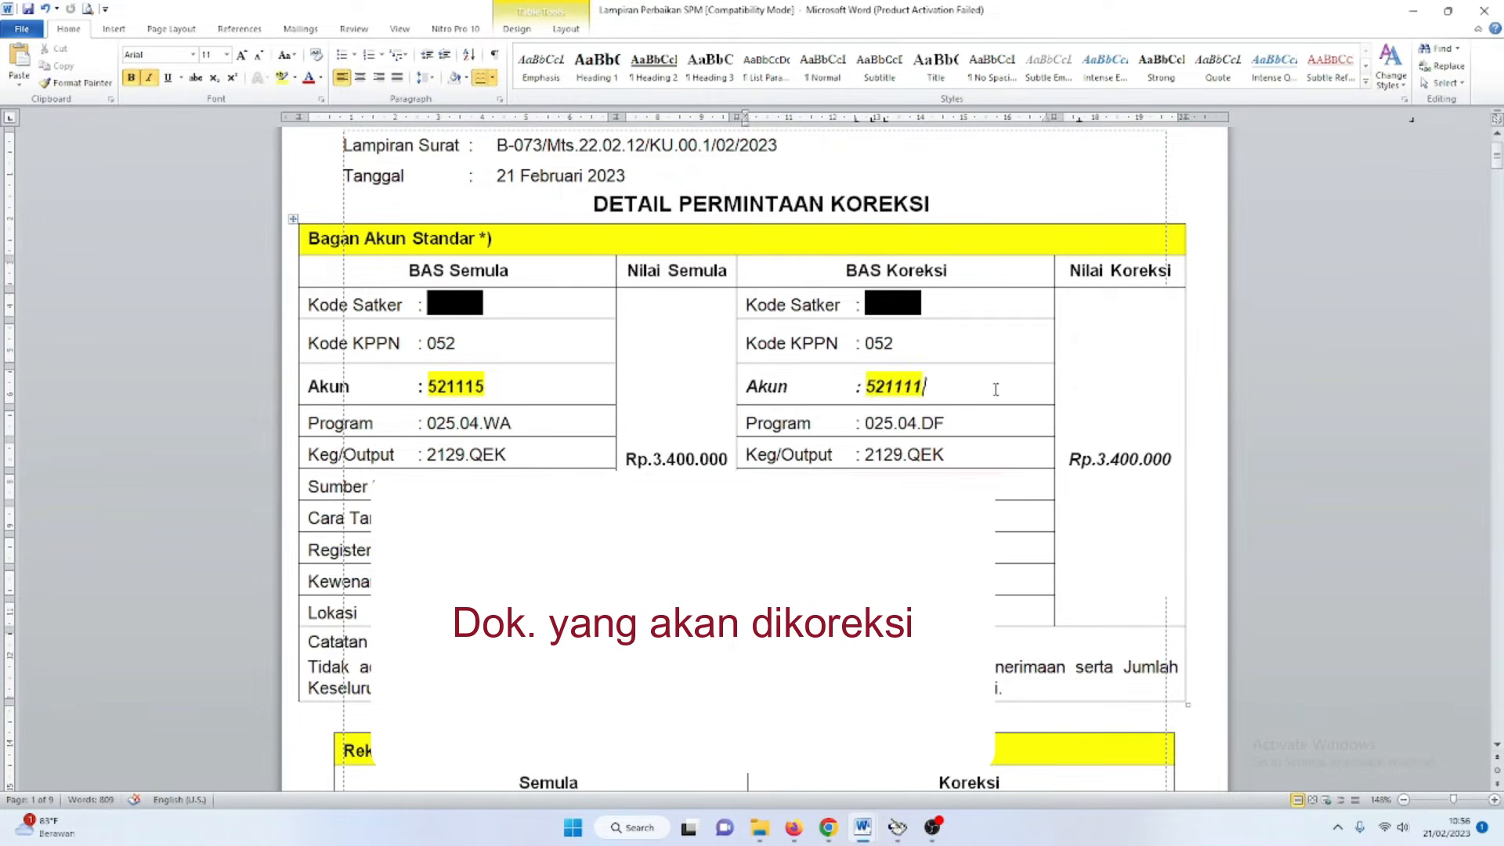
Switch to SAKTI in Chrome and open the Catat/Ubah SPP form under RUH Pembayaran in the Pembayaran module.
left_click(828, 837)
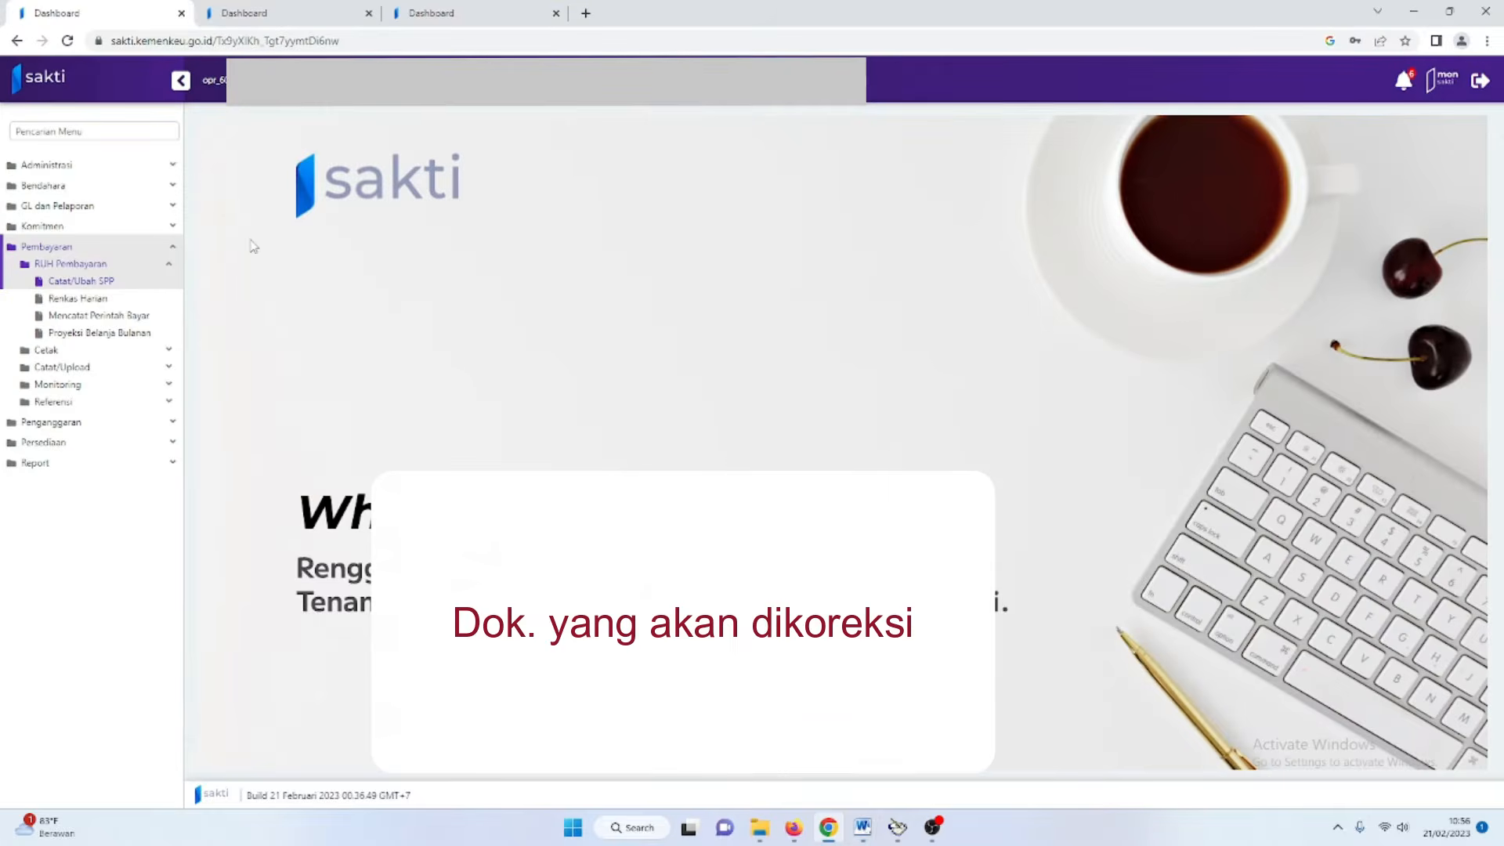
left_click(157, 171)
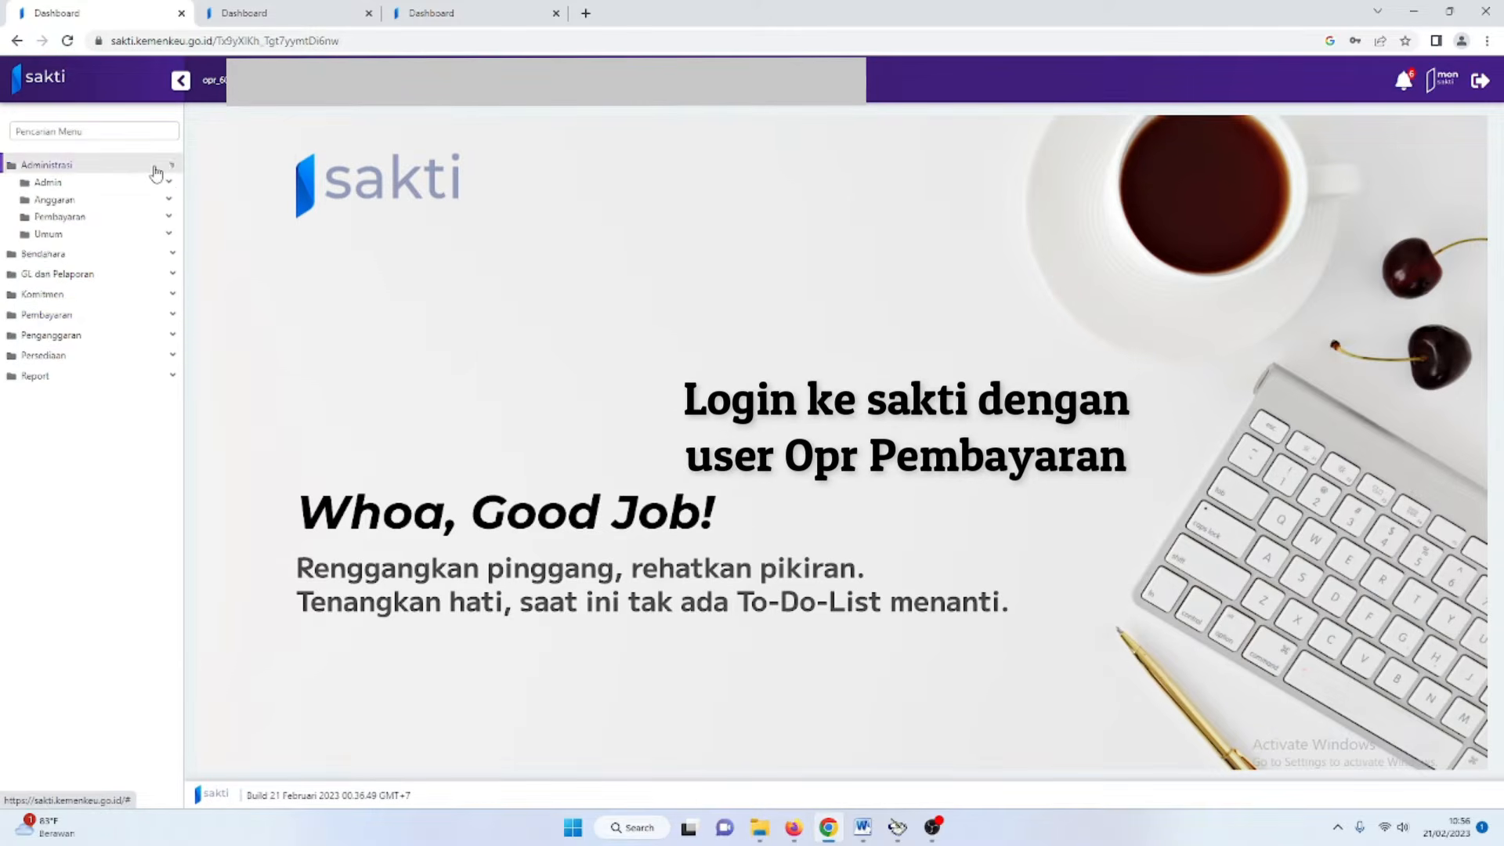
left_click(155, 170)
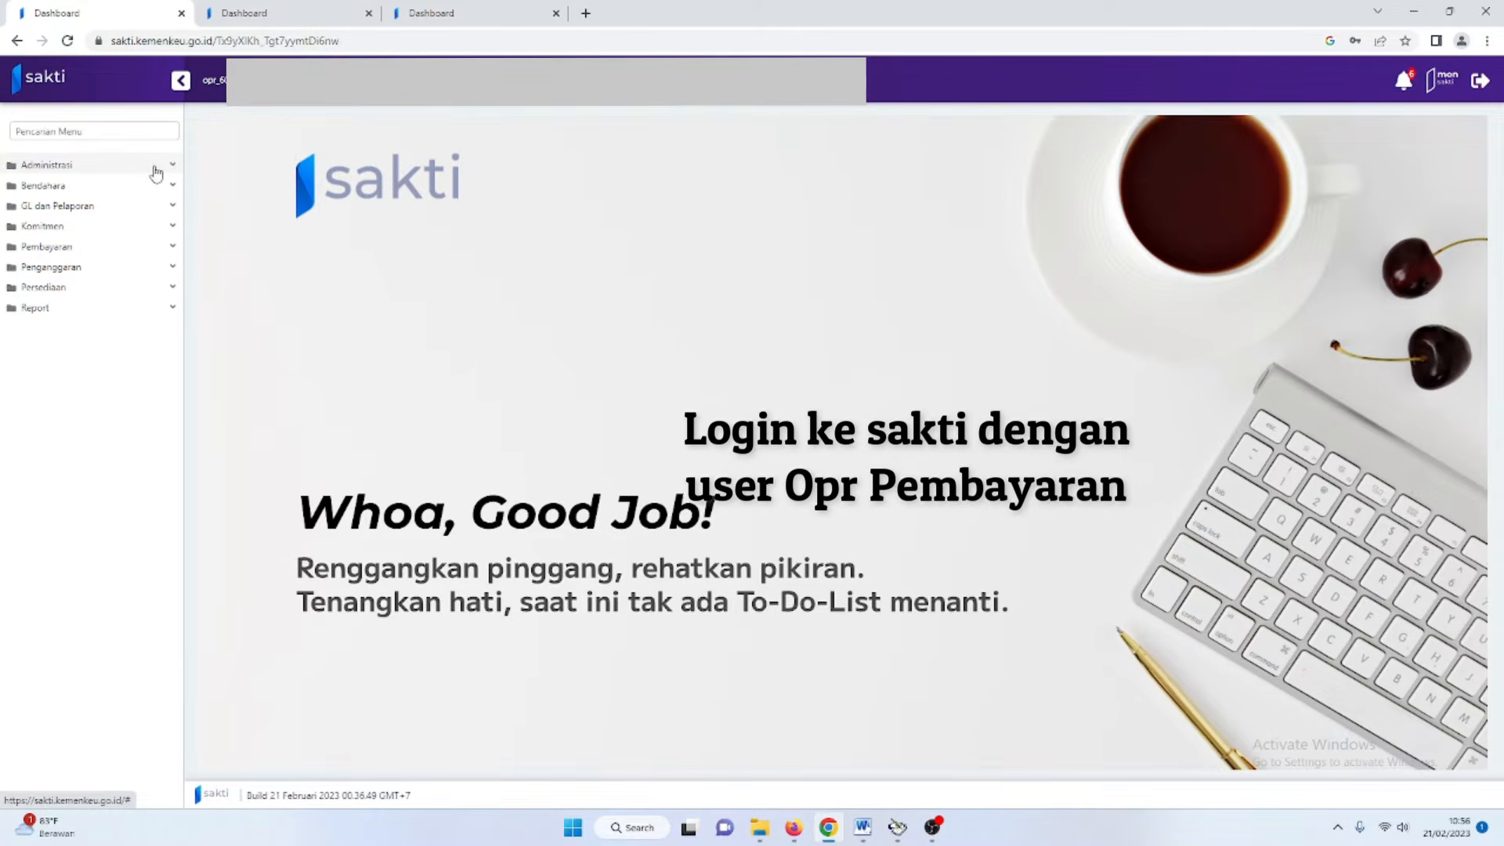
left_click(82, 246)
left_click(86, 265)
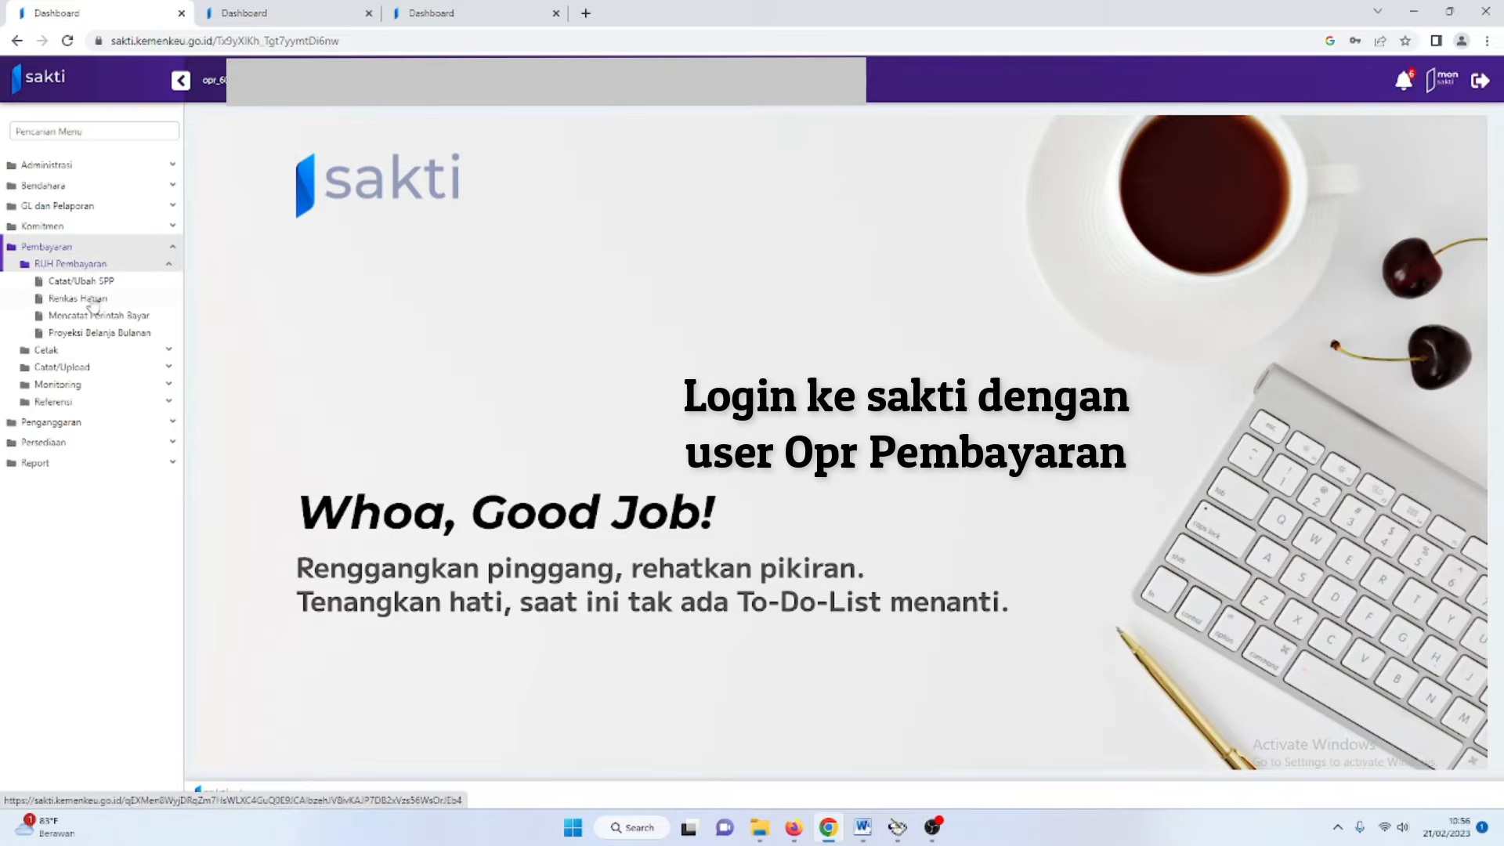
left_click(86, 282)
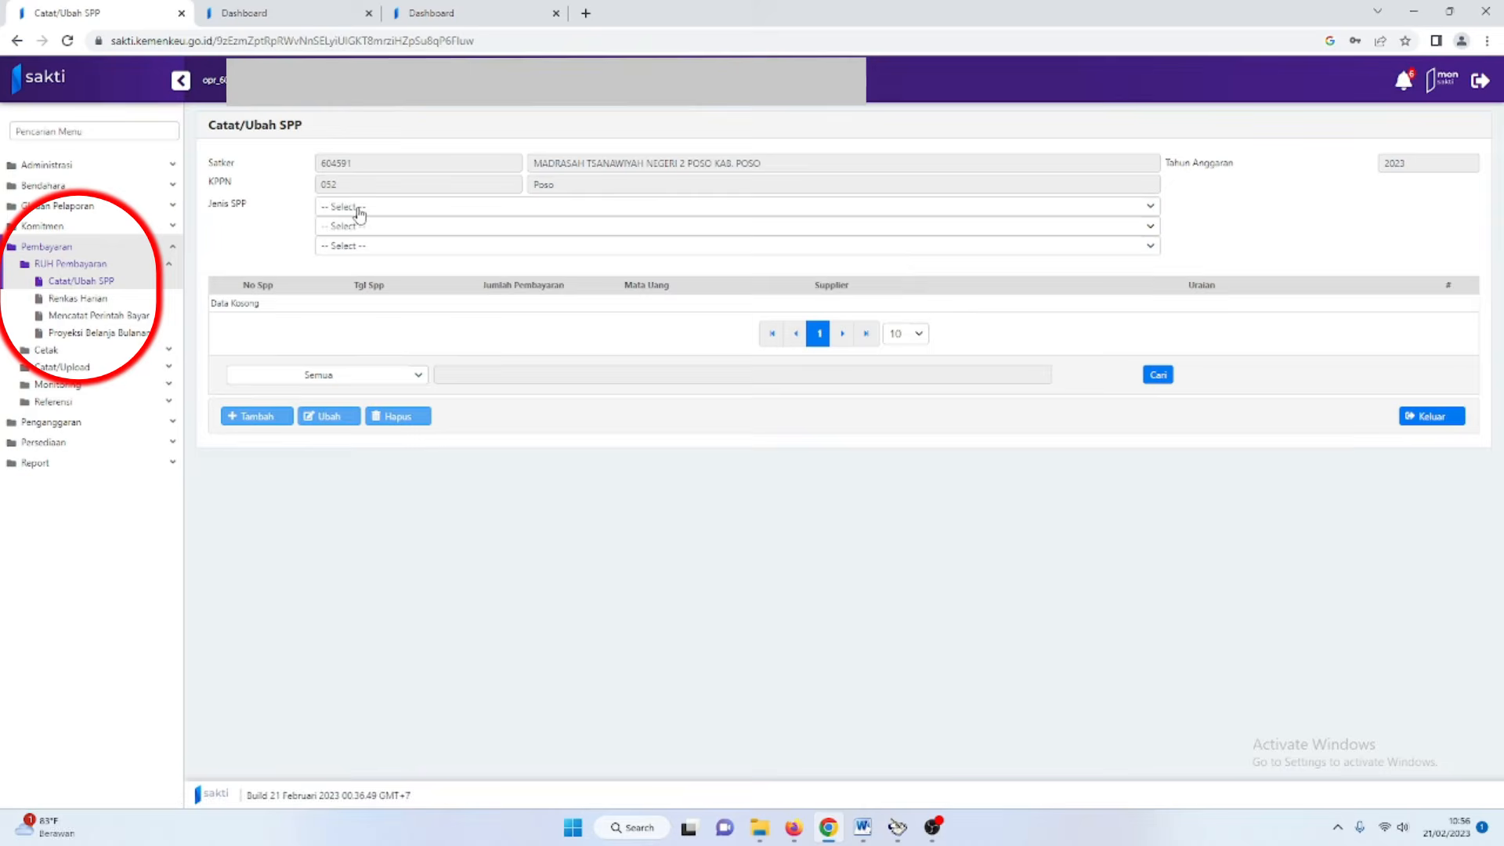
Set the Jenis SPP levels to 500 - Lainnya, 510 - Pengesahan and 515 - KOREKSI.
left_click(359, 208)
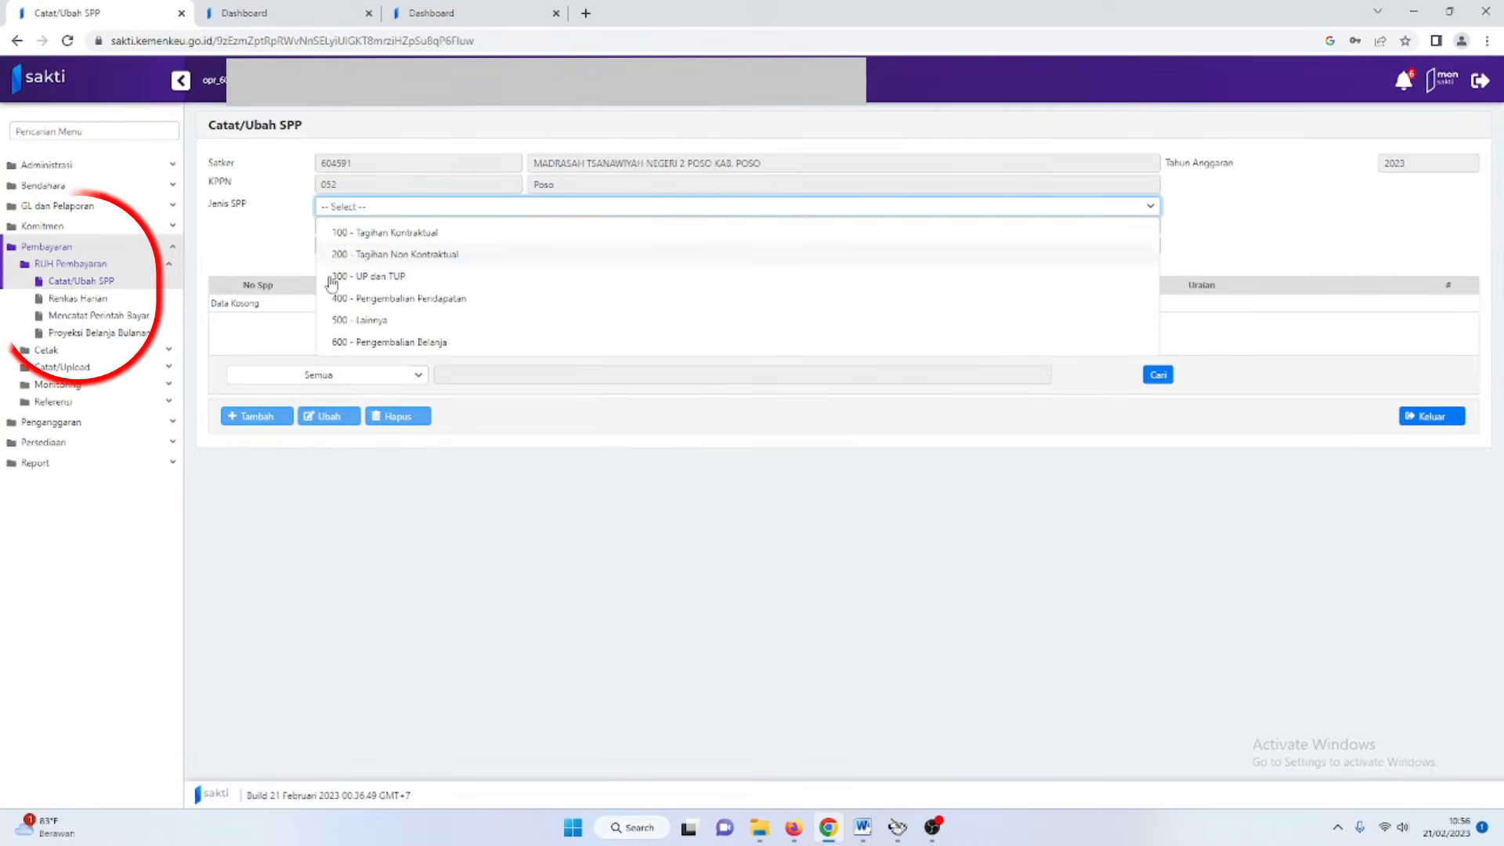
left_click(358, 321)
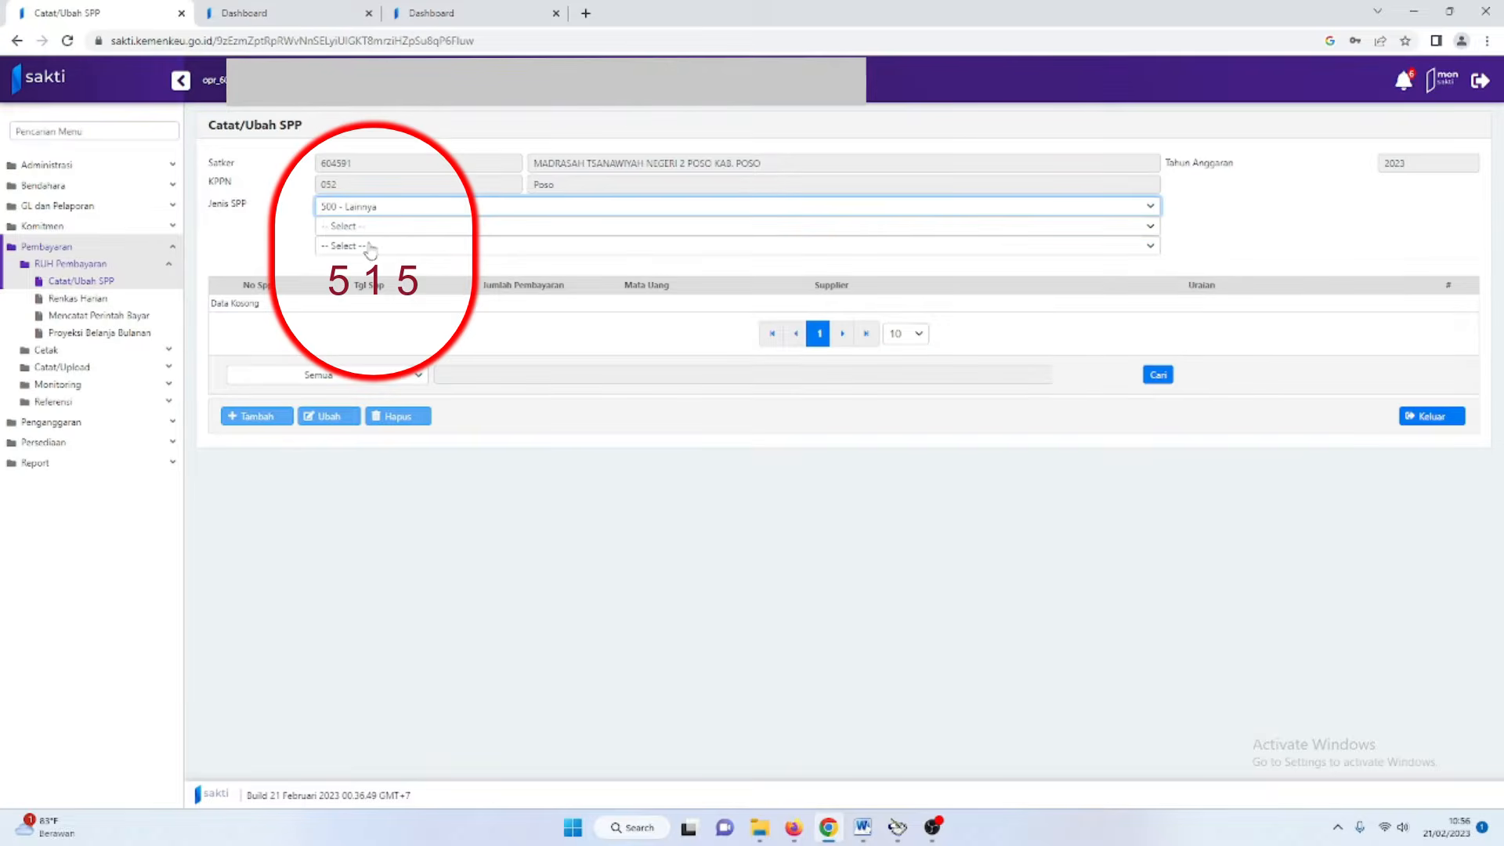
left_click(375, 234)
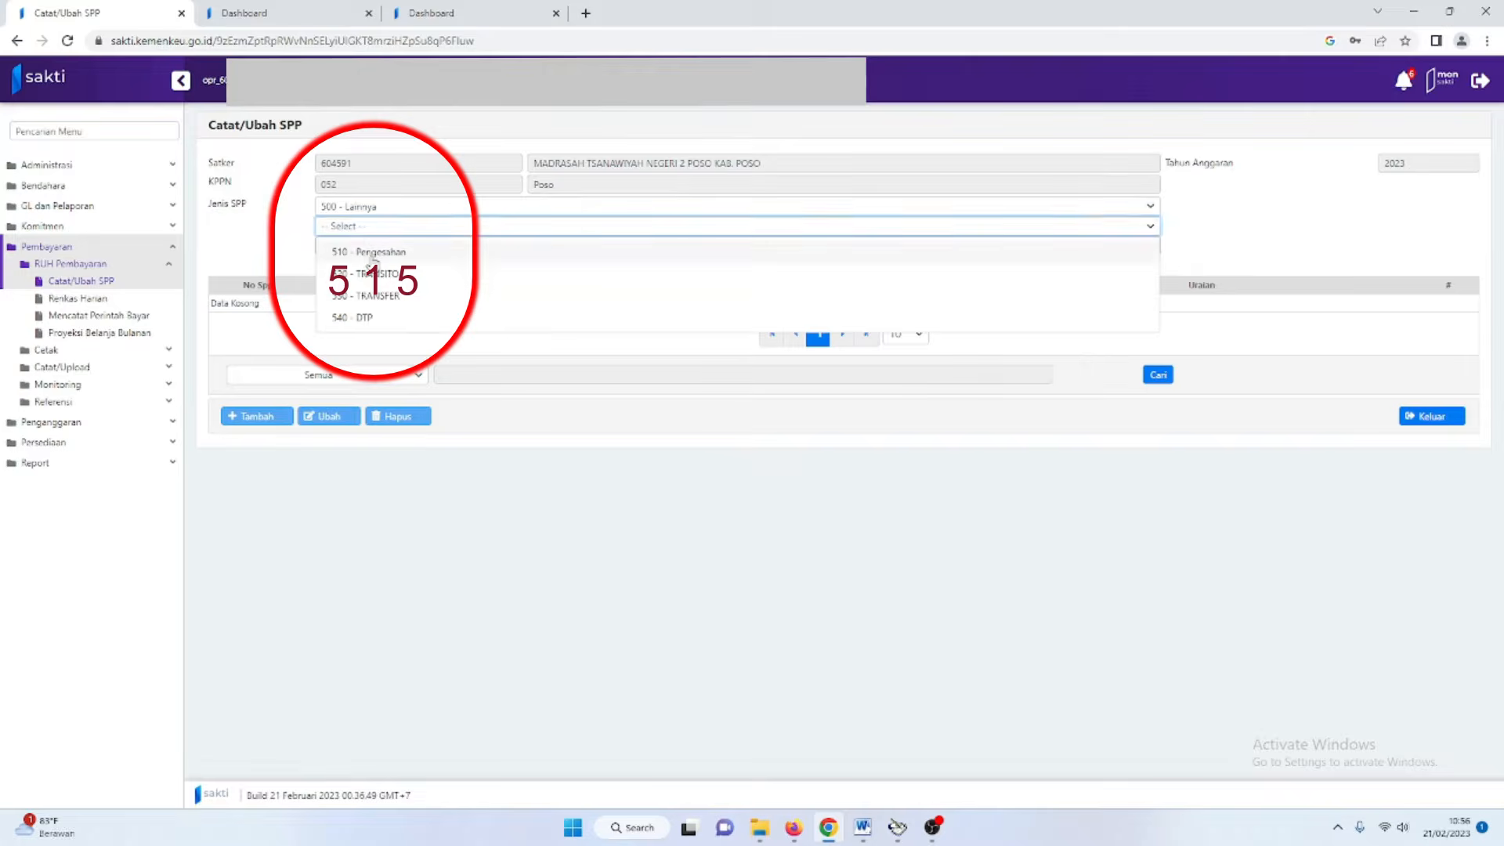
left_click(372, 257)
left_click(372, 249)
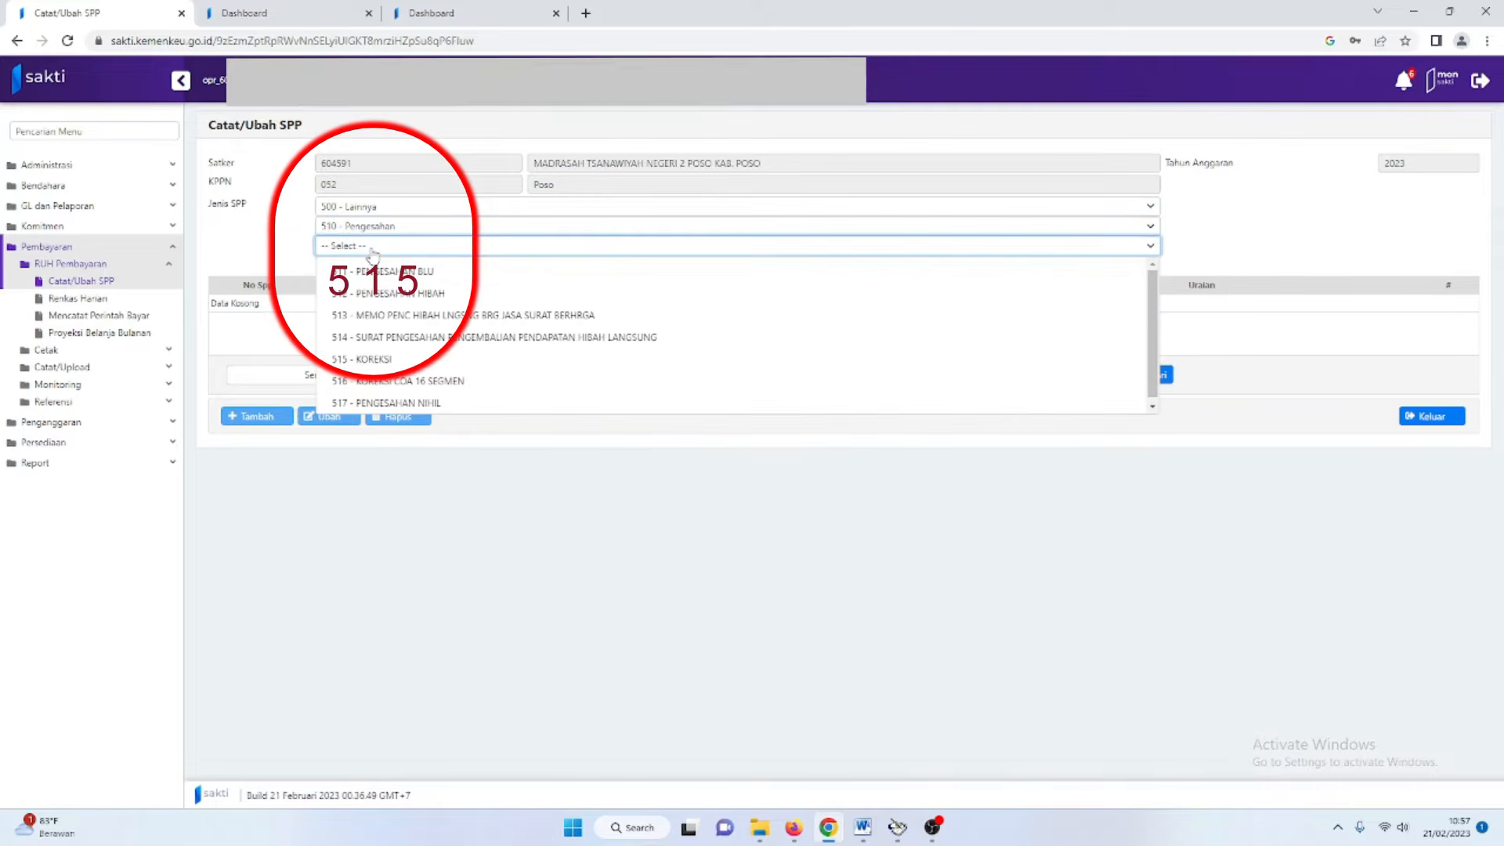
left_click(369, 360)
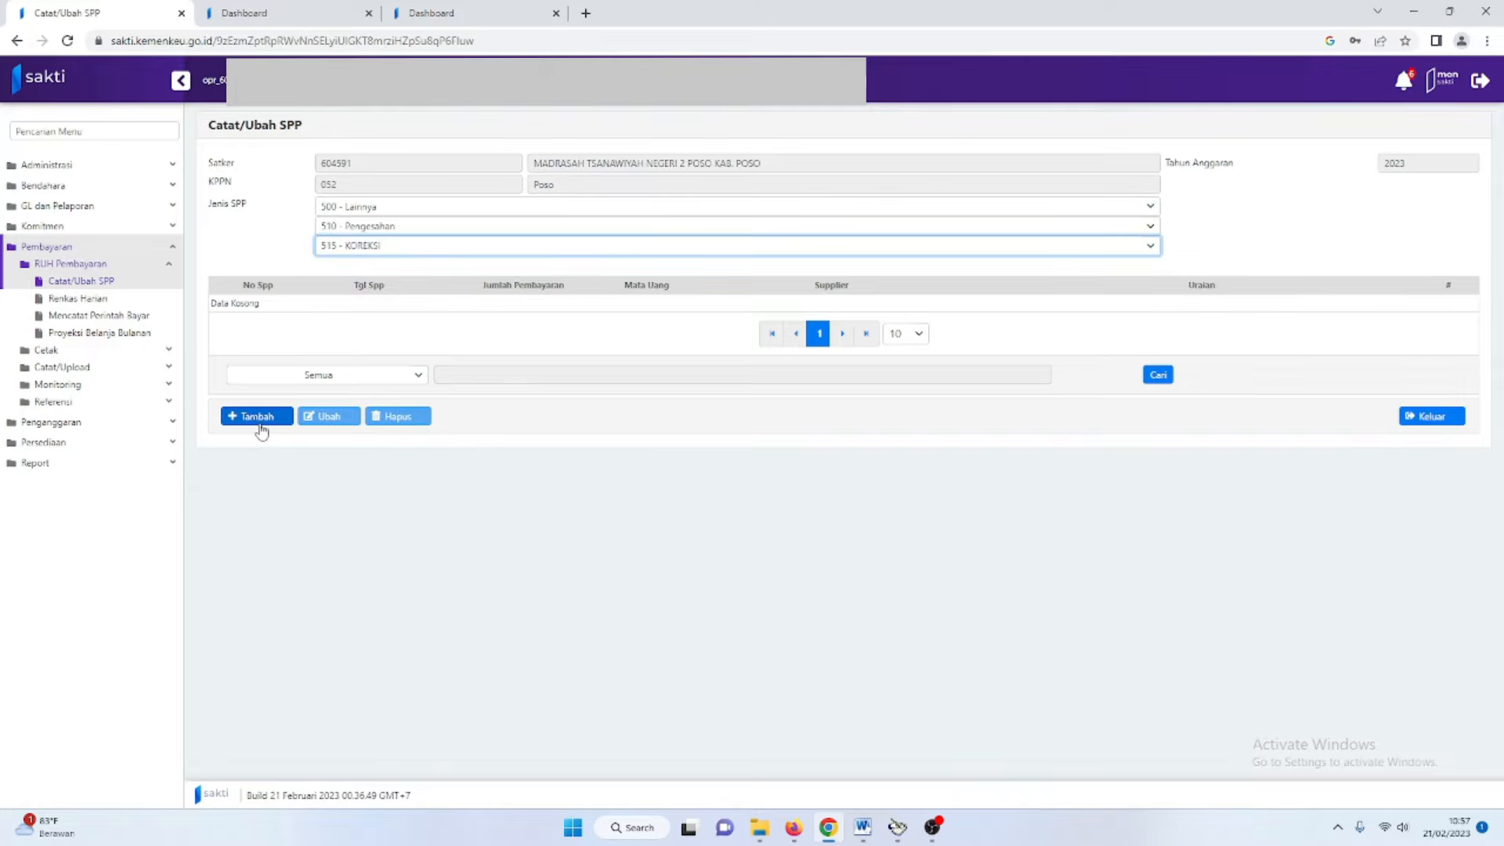
Add a correction SPP based on SPM 00012A, checking the account and amount against the Word correction document.
left_click(259, 416)
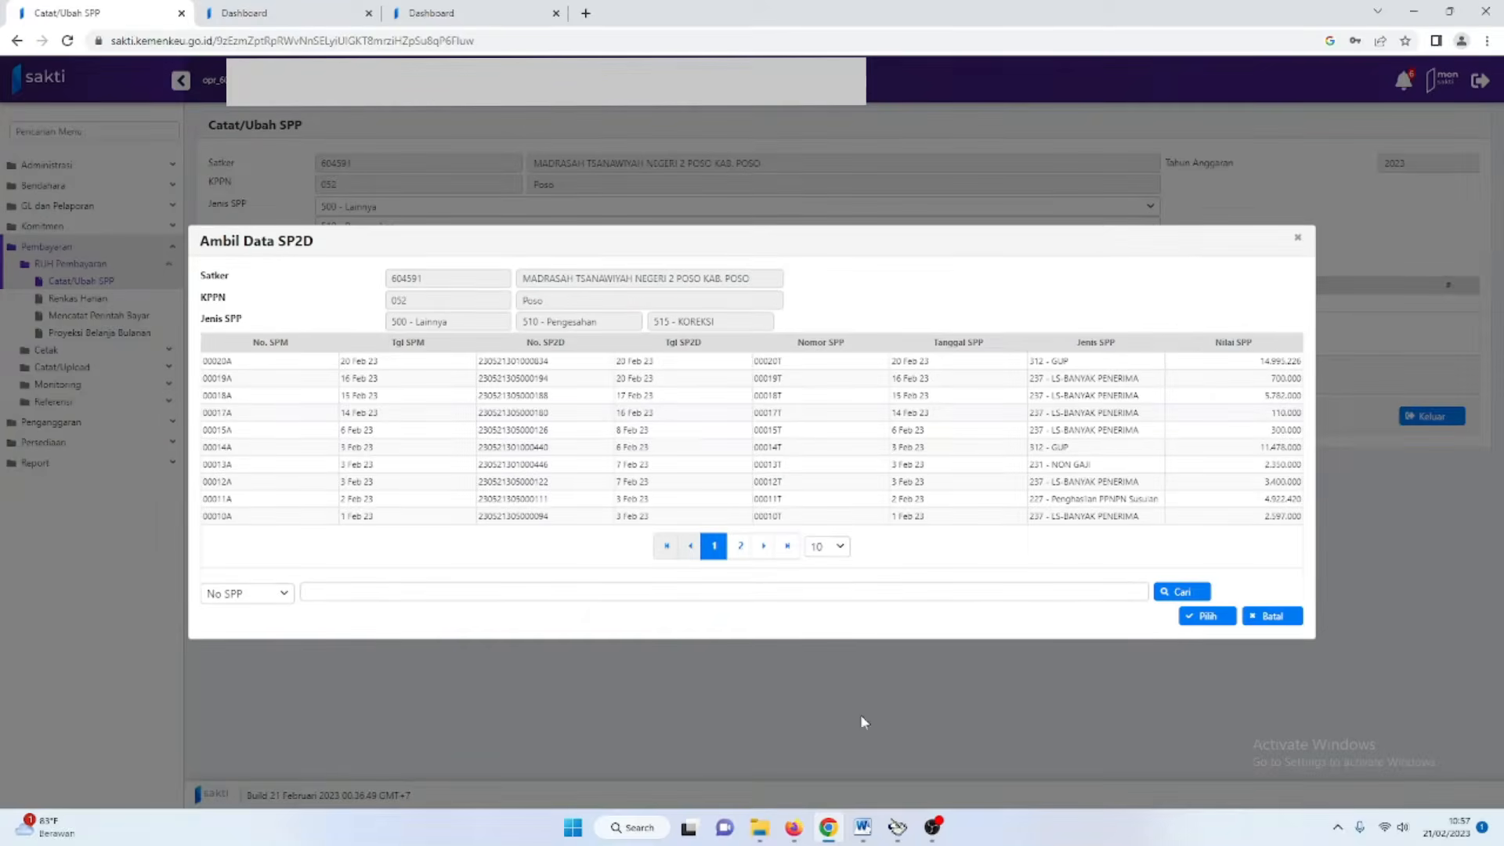
left_click(862, 827)
left_click(915, 795)
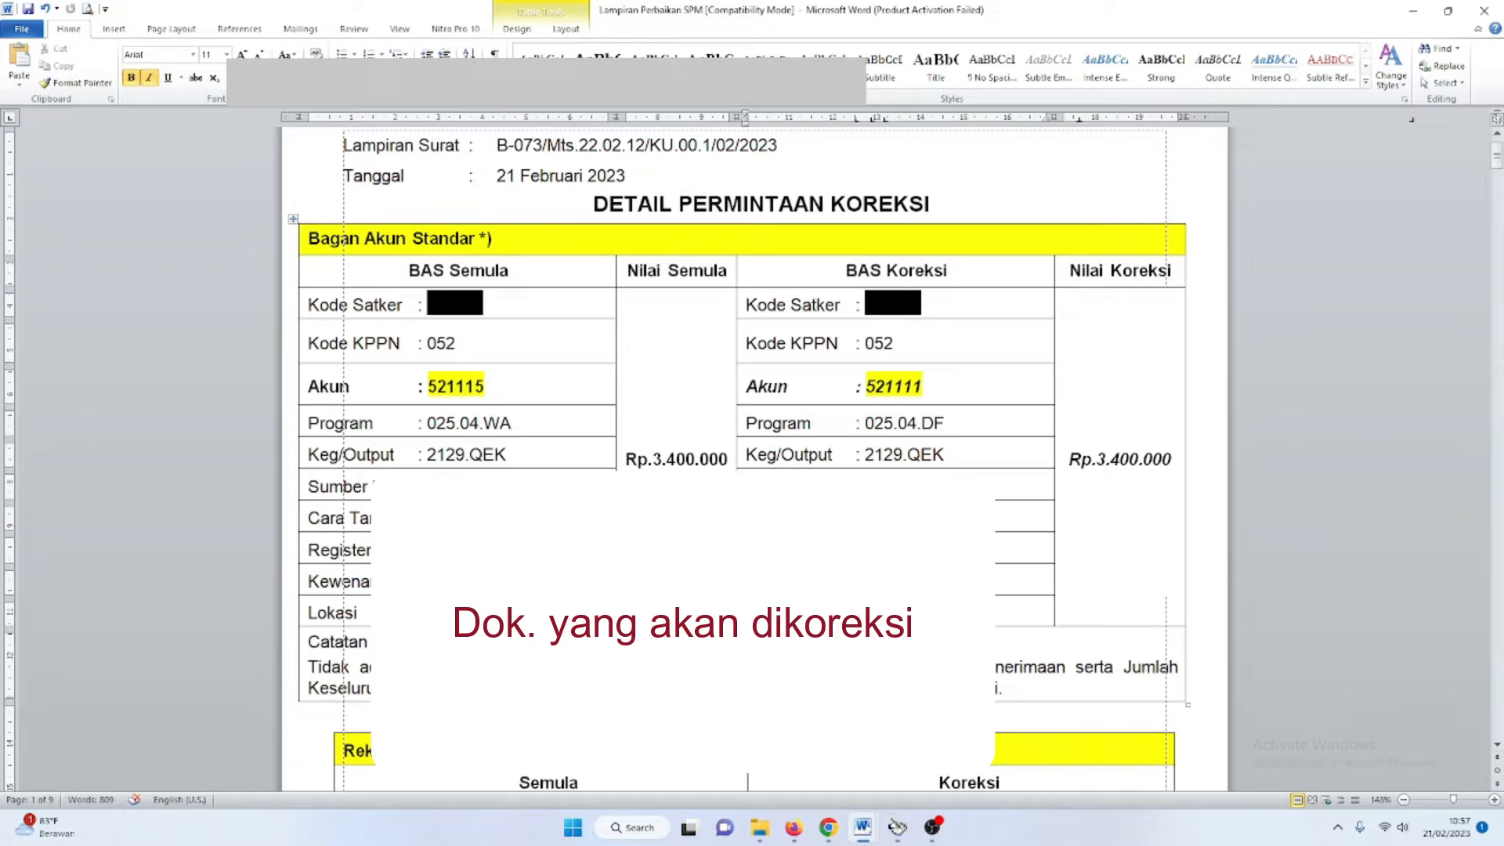
left_click_drag(309, 386, 485, 386)
left_click(827, 831)
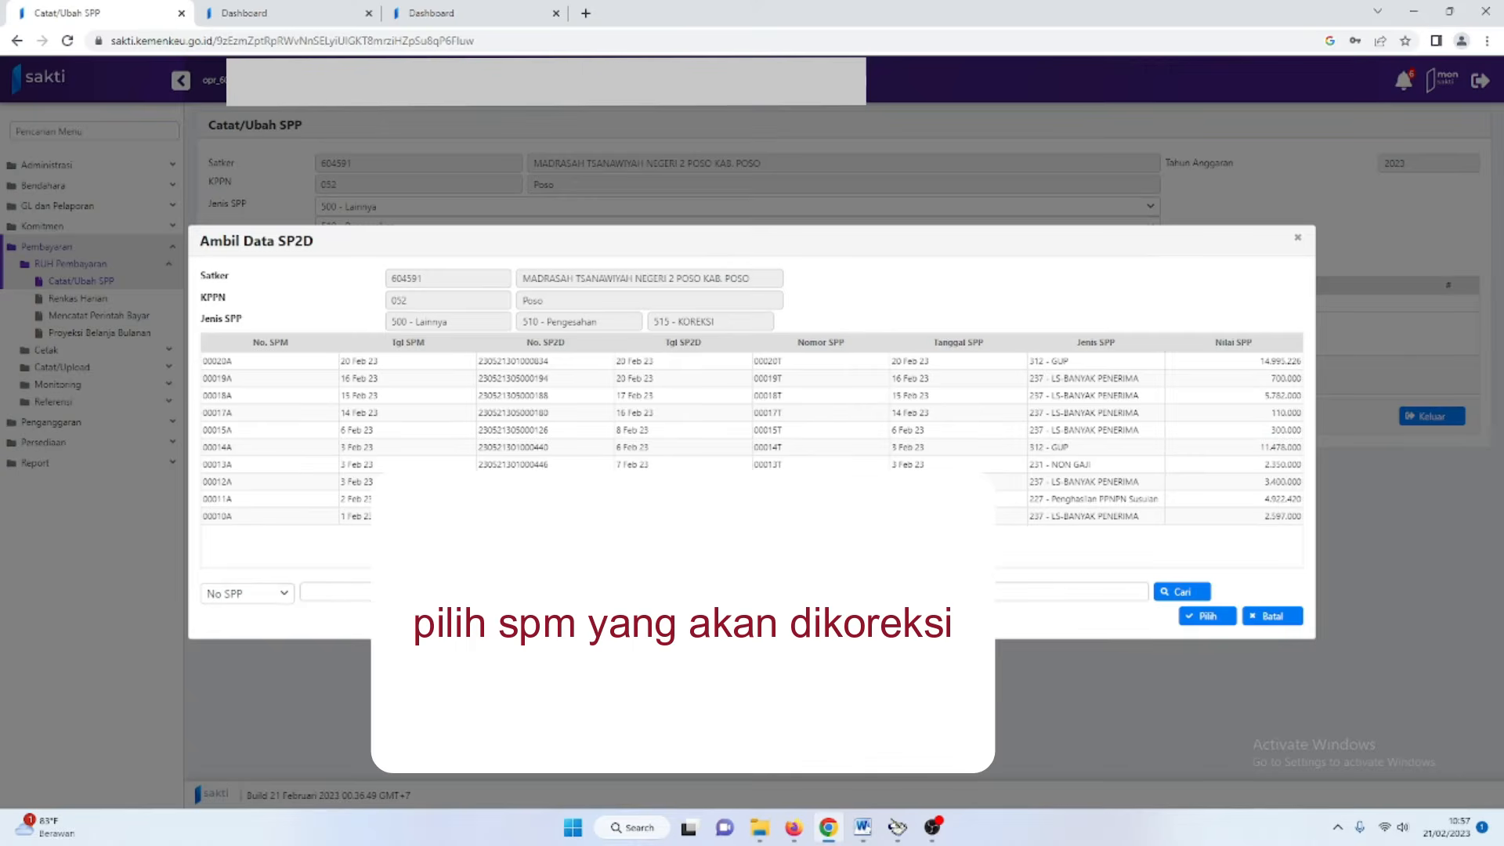
left_click(908, 481)
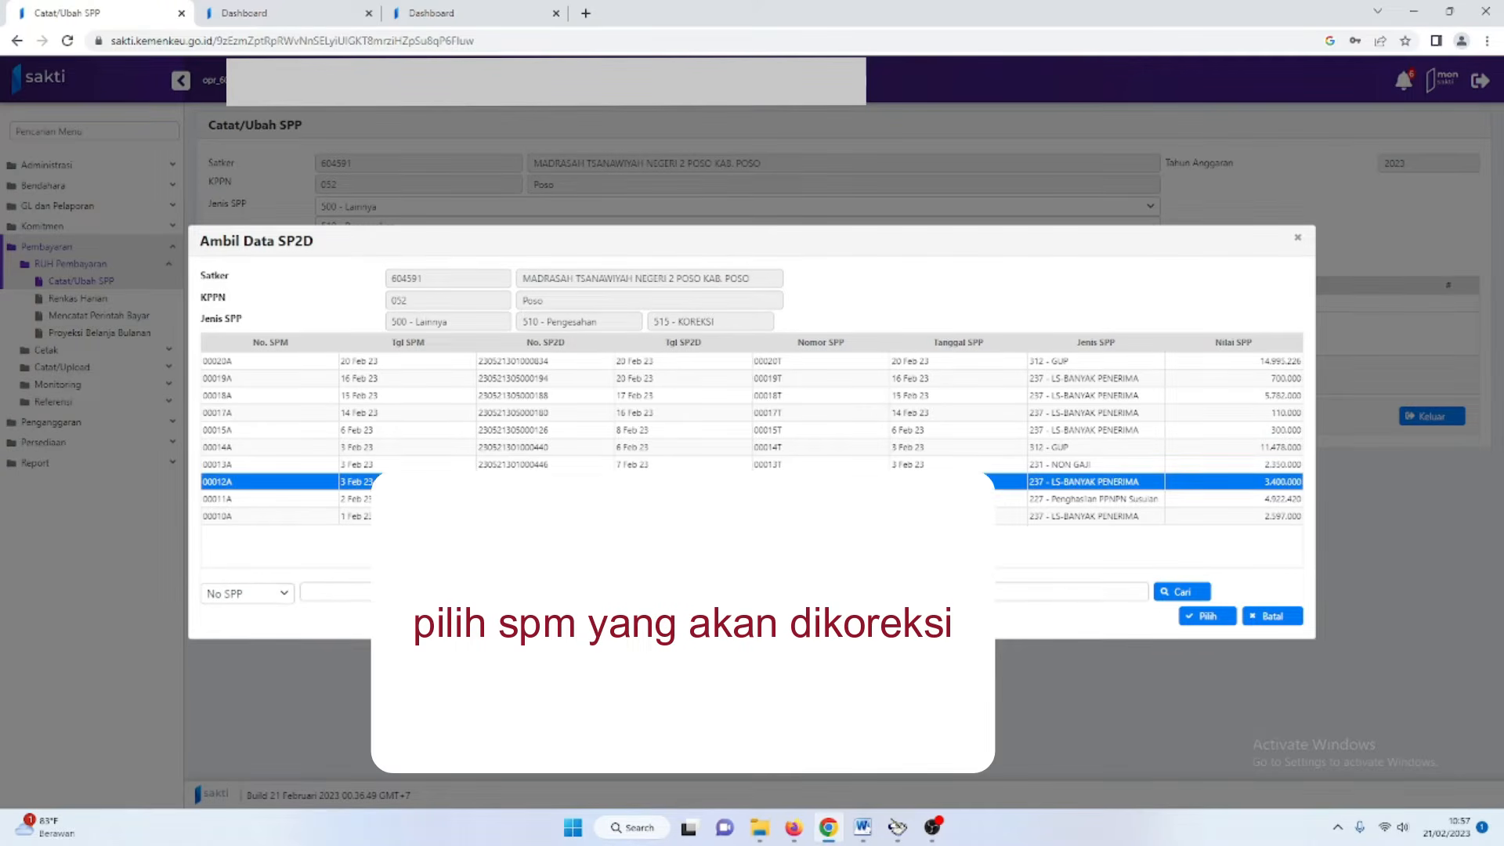
left_click(1208, 616)
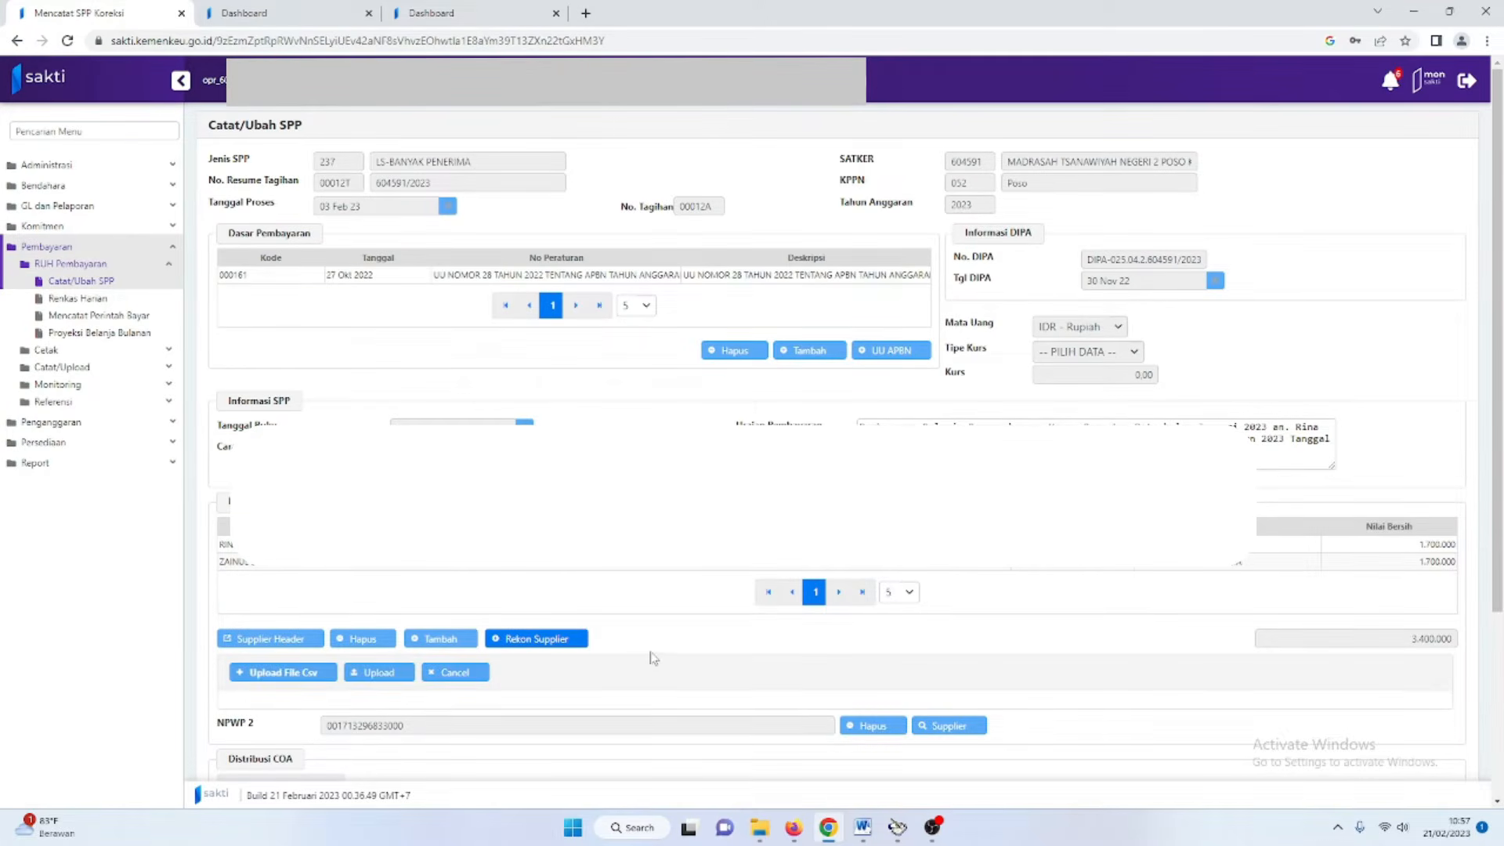
Review the COA detail of the 521115 expenditure account, then close it.
scroll(679, 631, "down", 3)
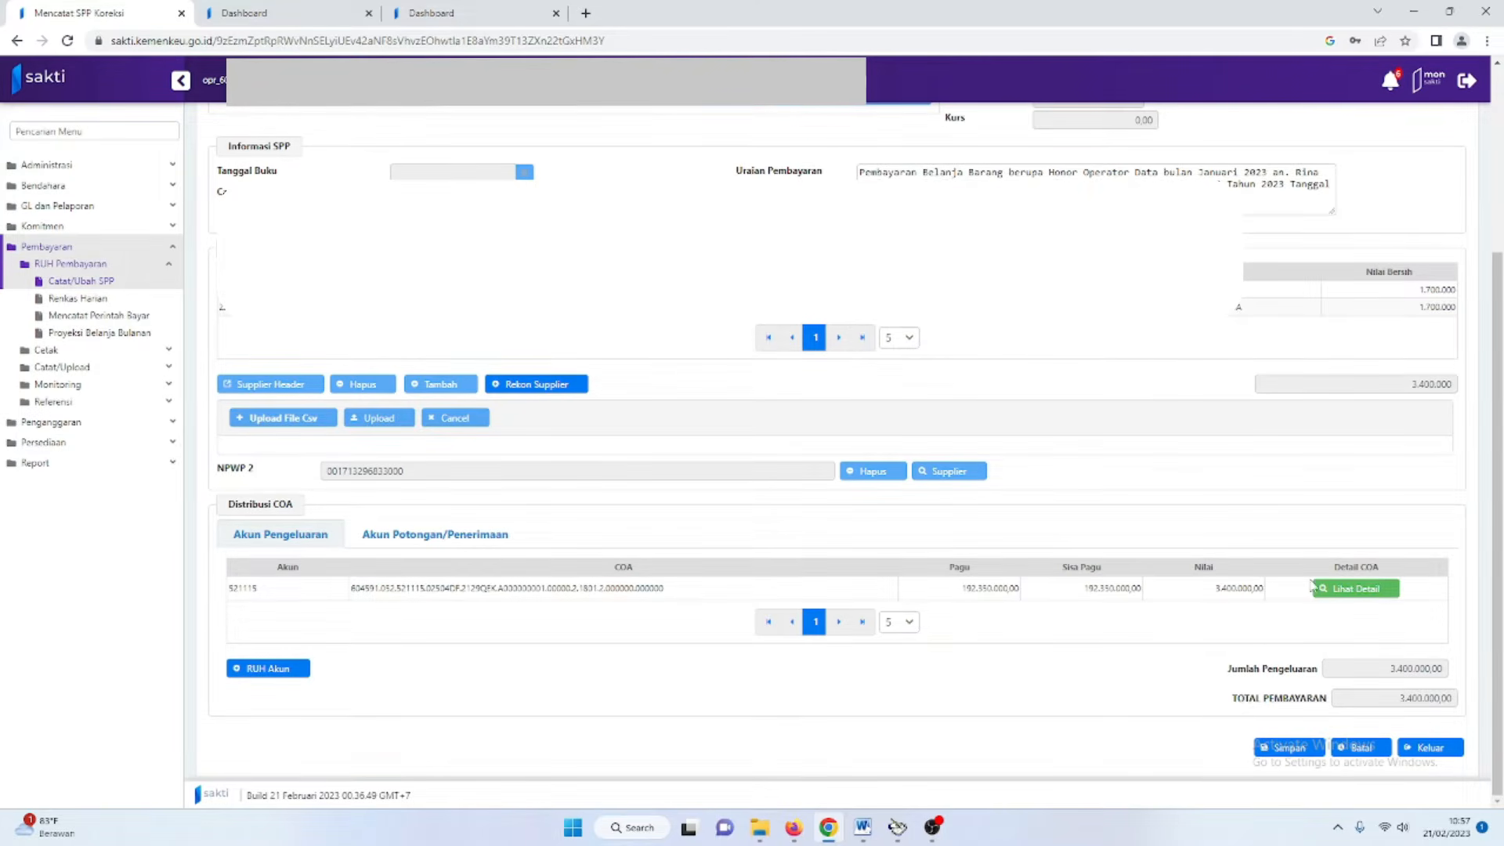
left_click(1329, 593)
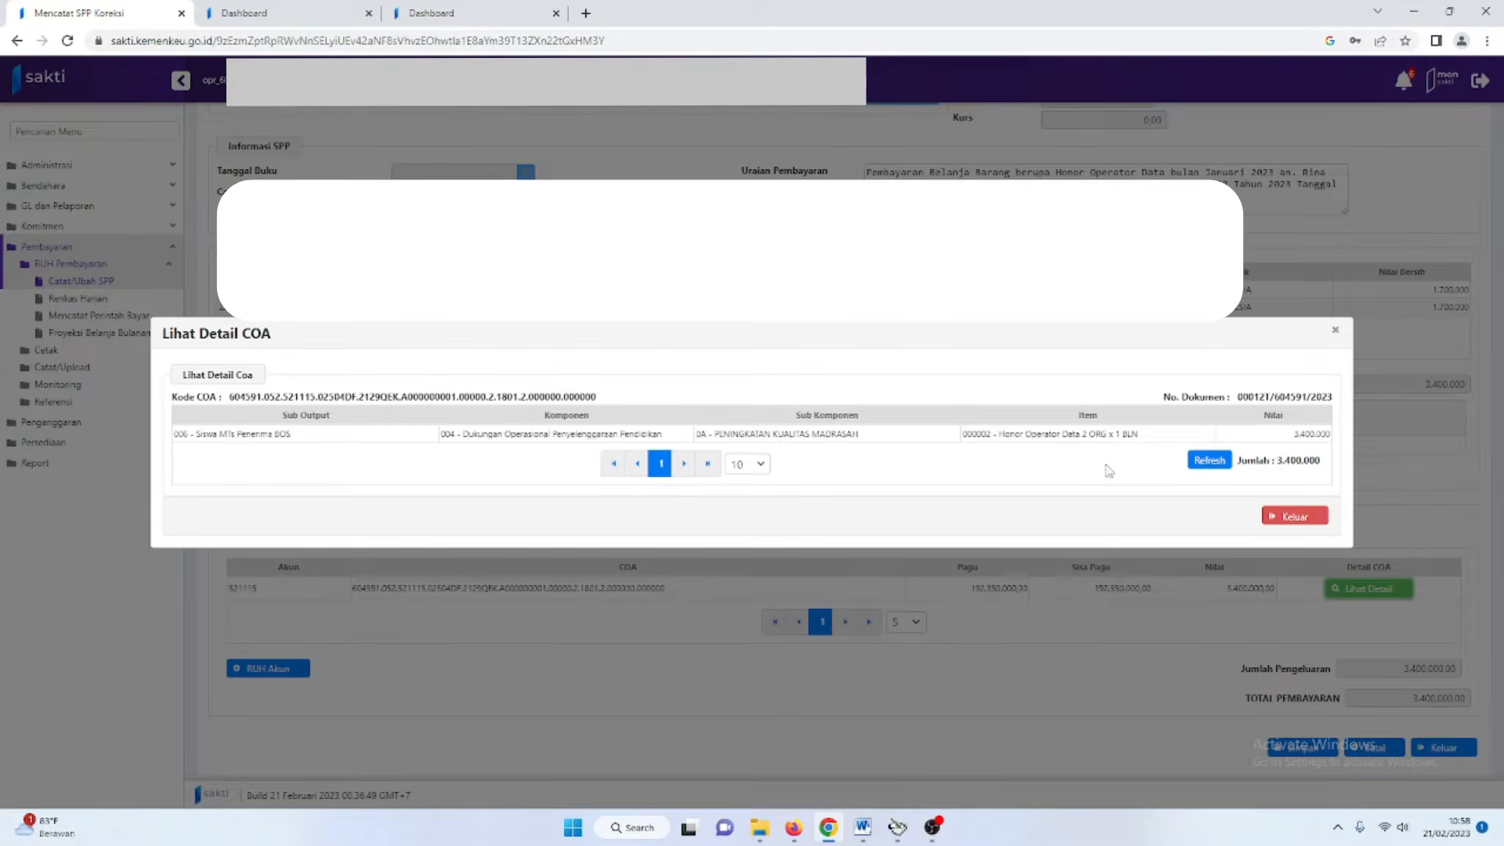
left_click(1288, 519)
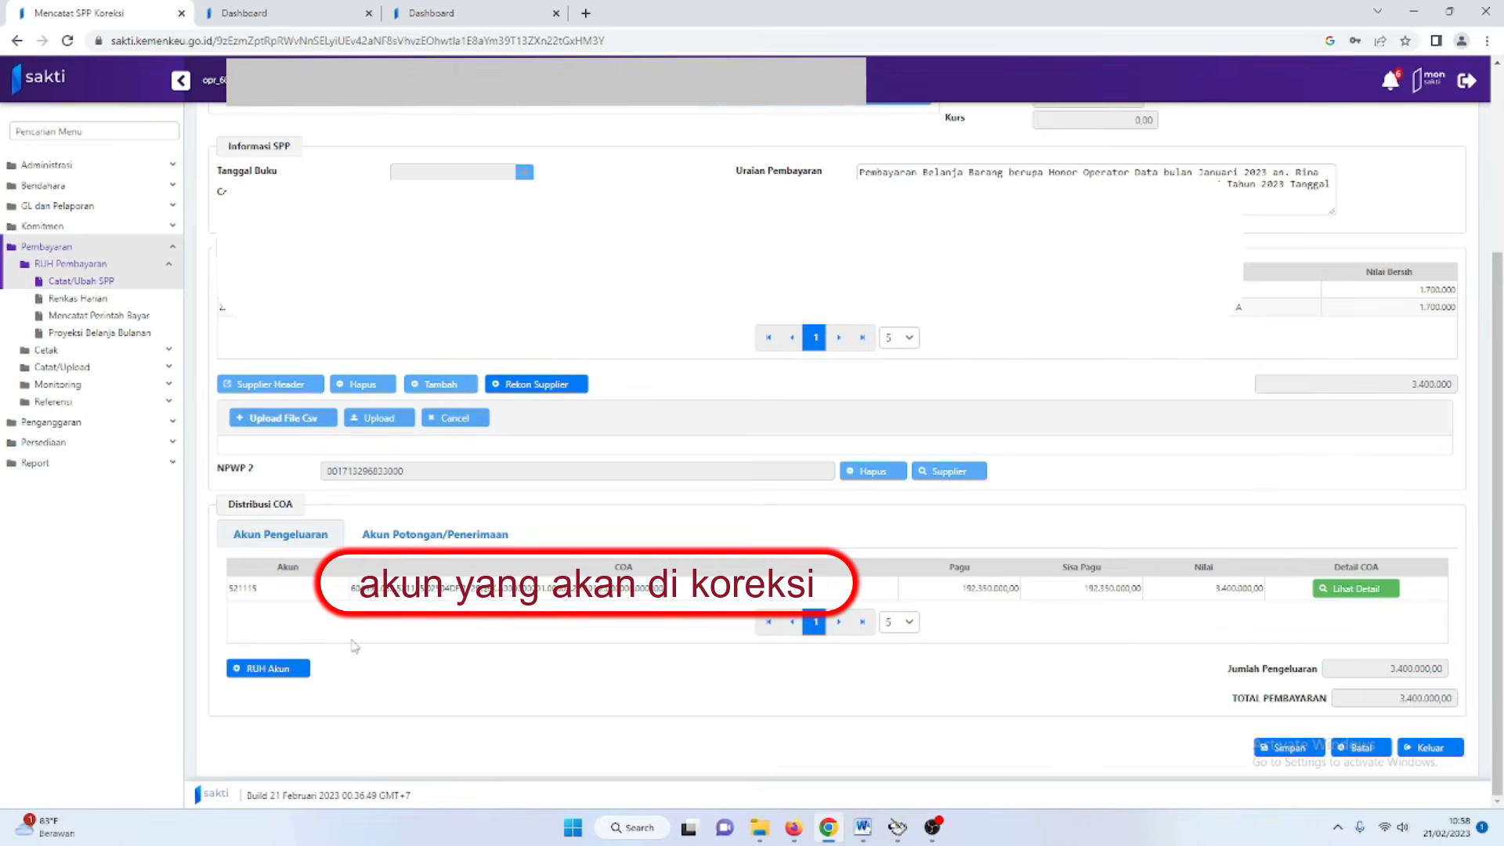
Edit the 521115 expenditure account entry and change its Akun to 521111 - Belanja Keperluan Perkantoran.
left_click(271, 668)
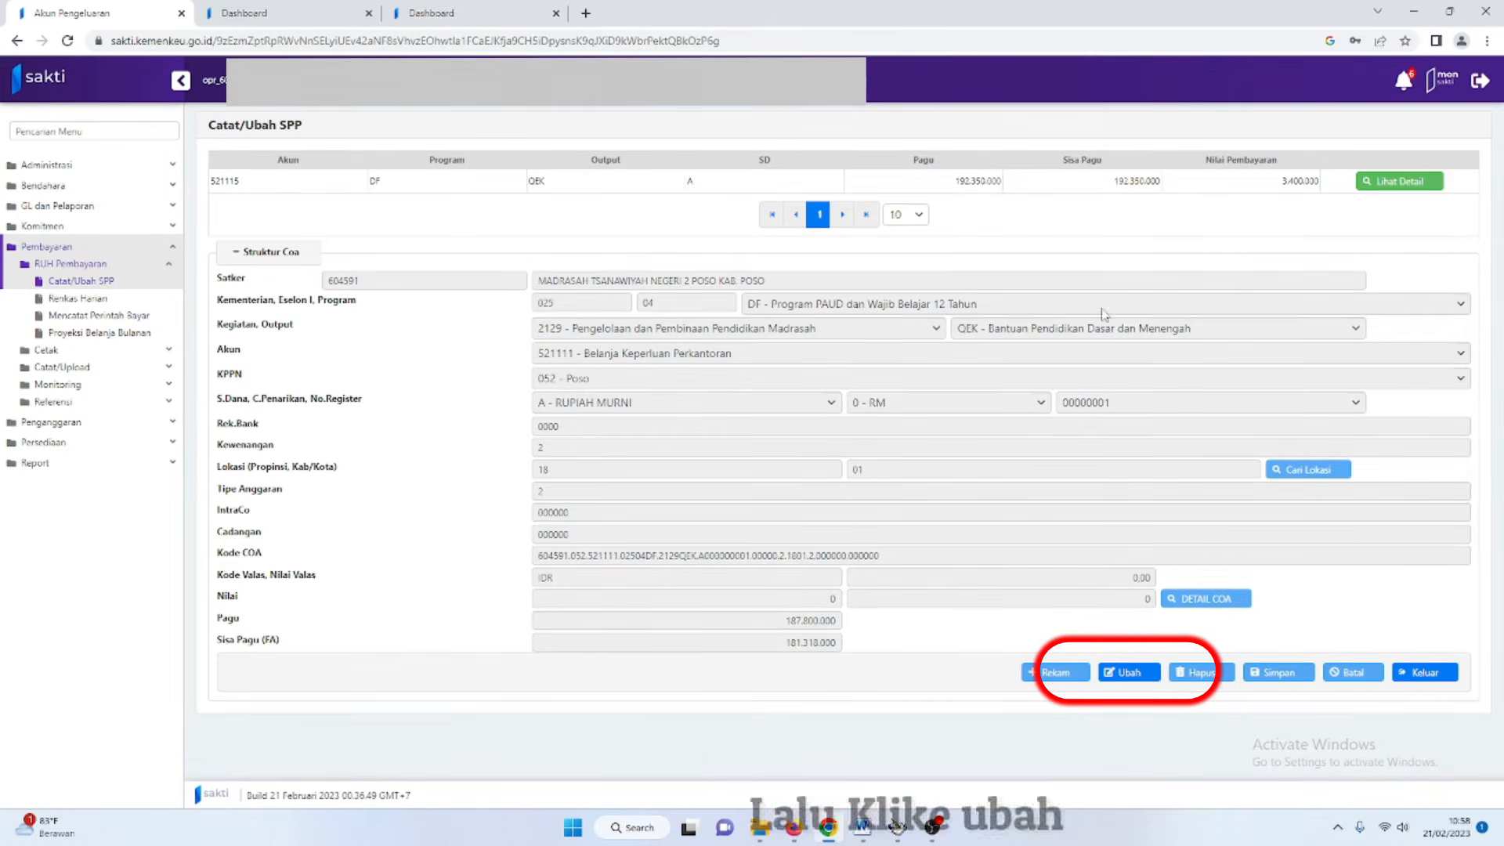
left_click(1136, 182)
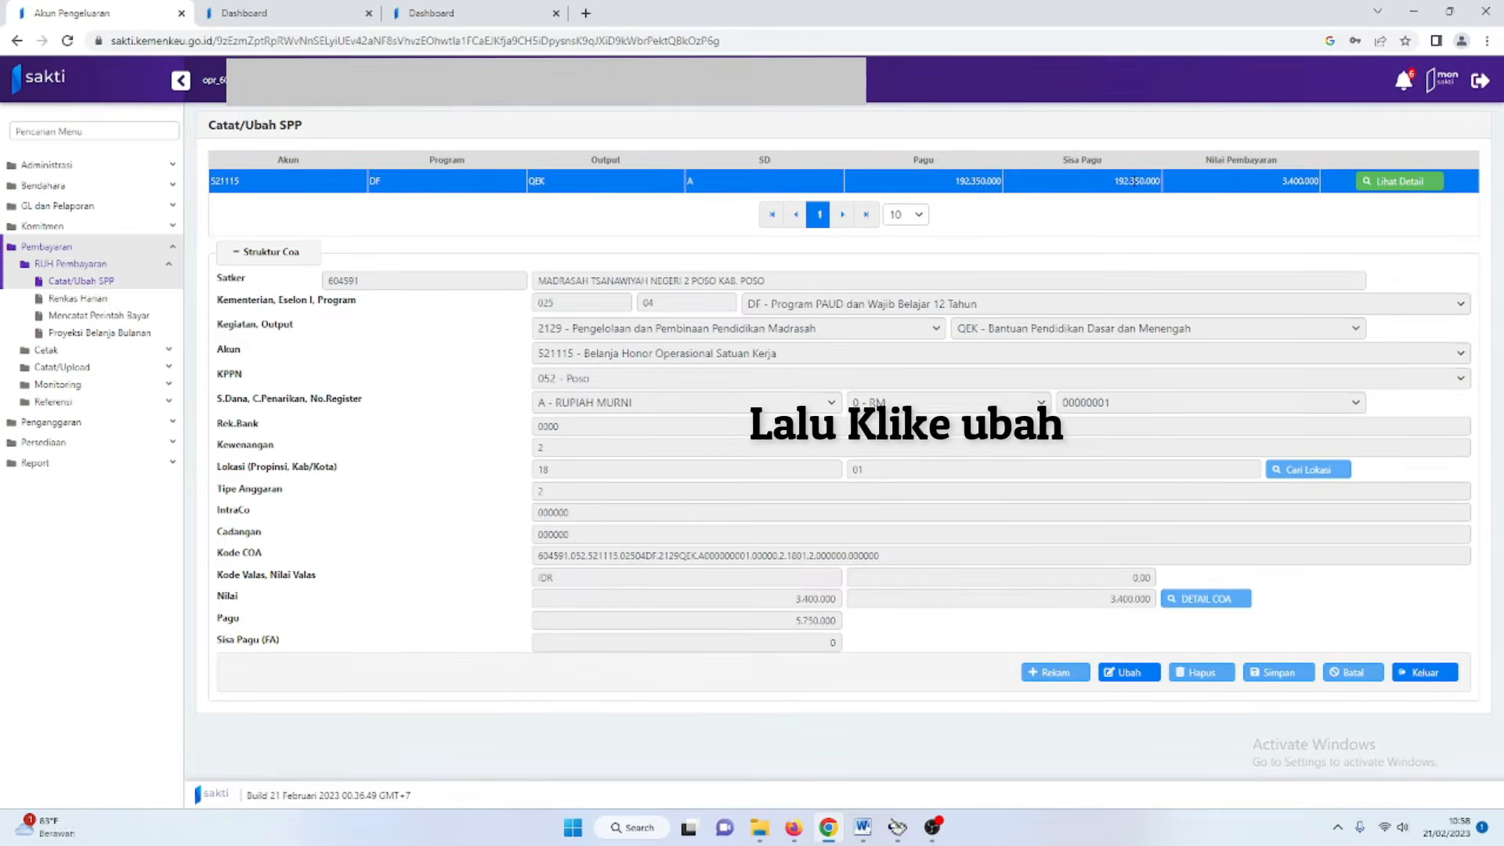
left_click(1128, 674)
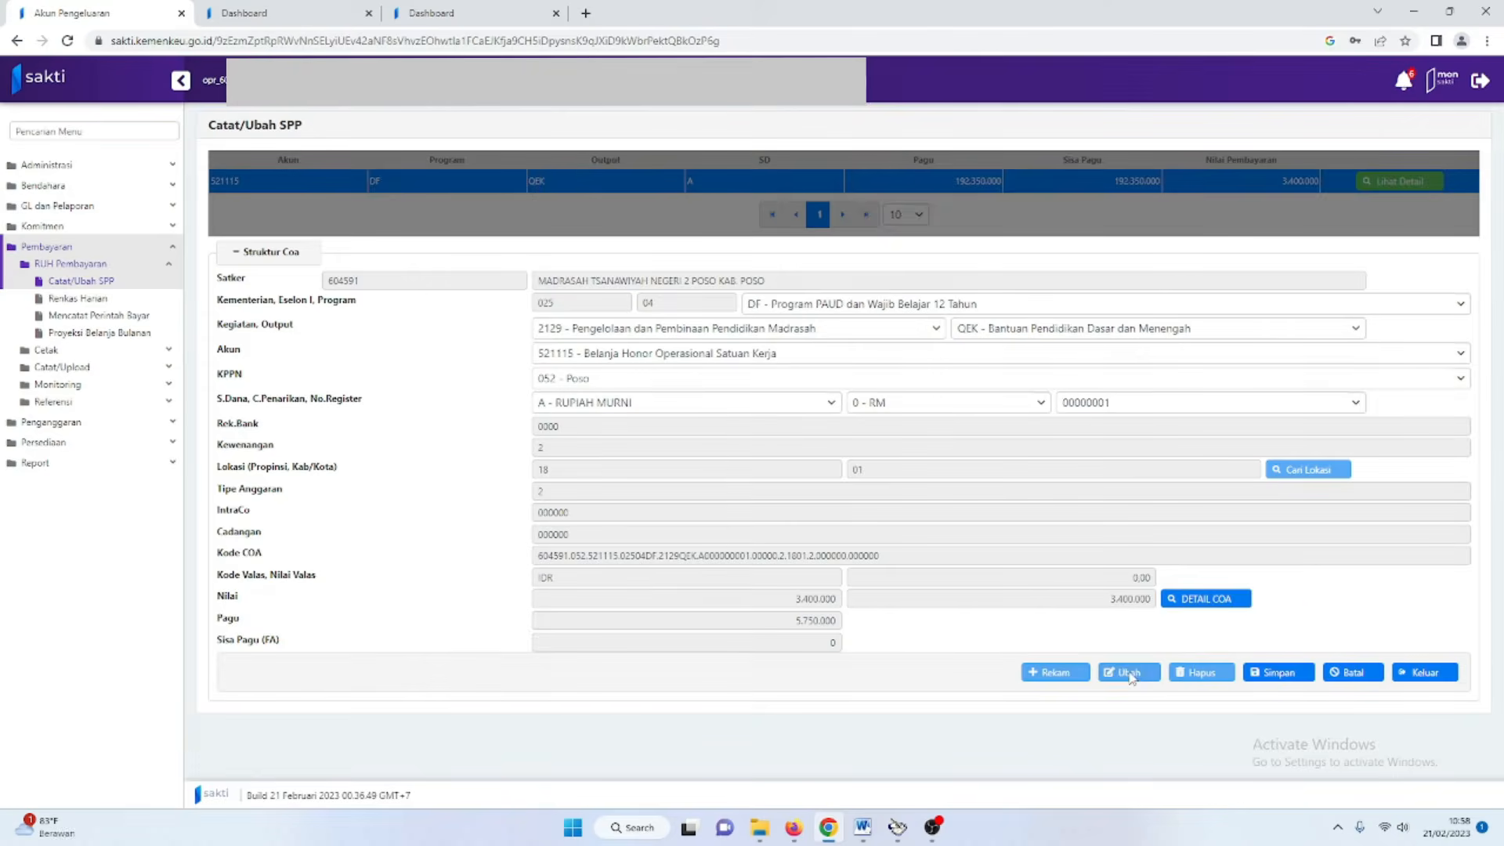
left_click(798, 360)
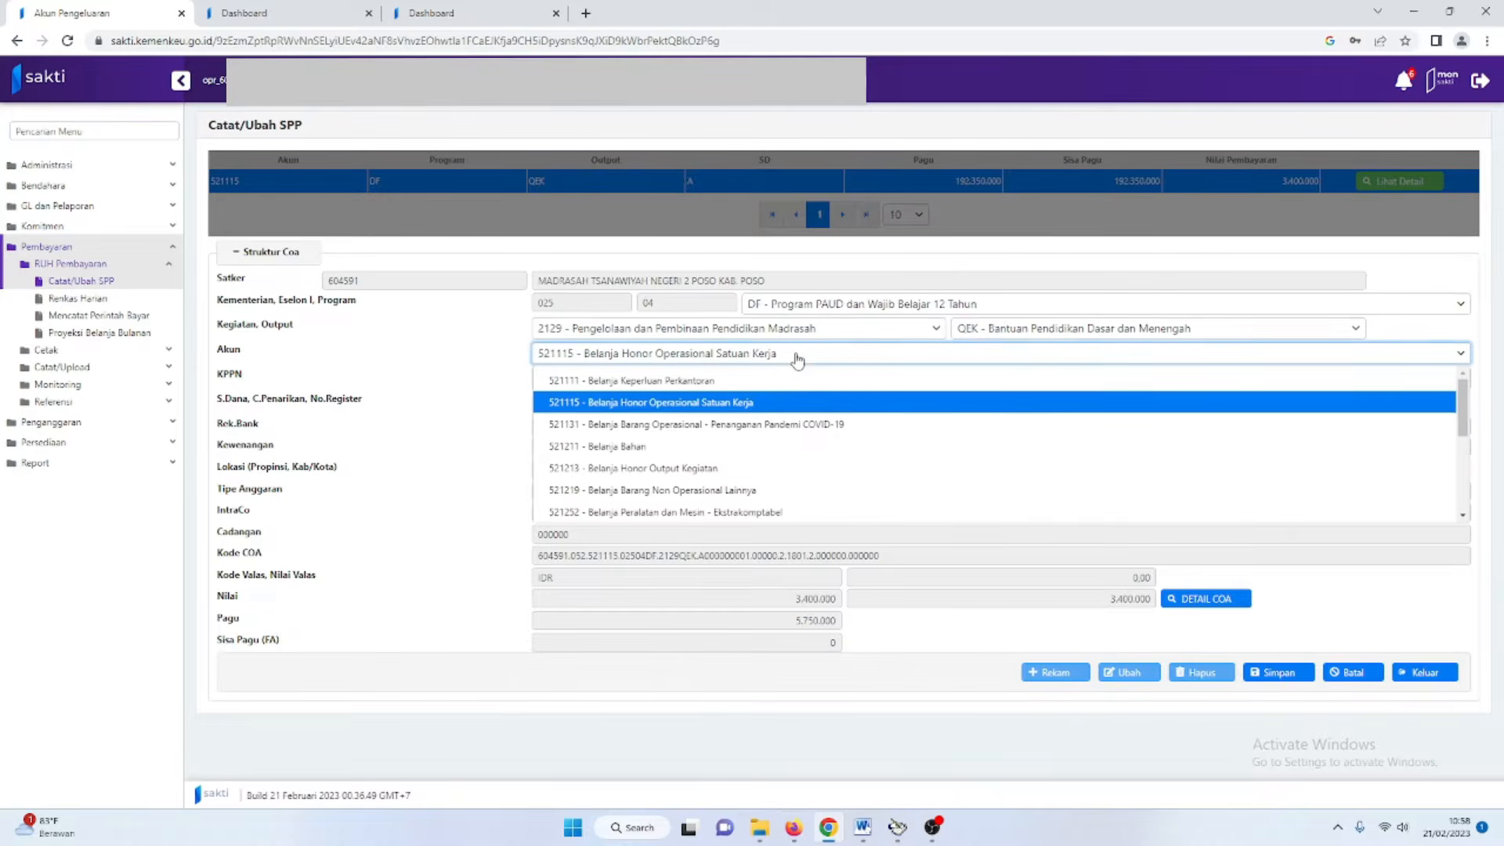
left_click(709, 381)
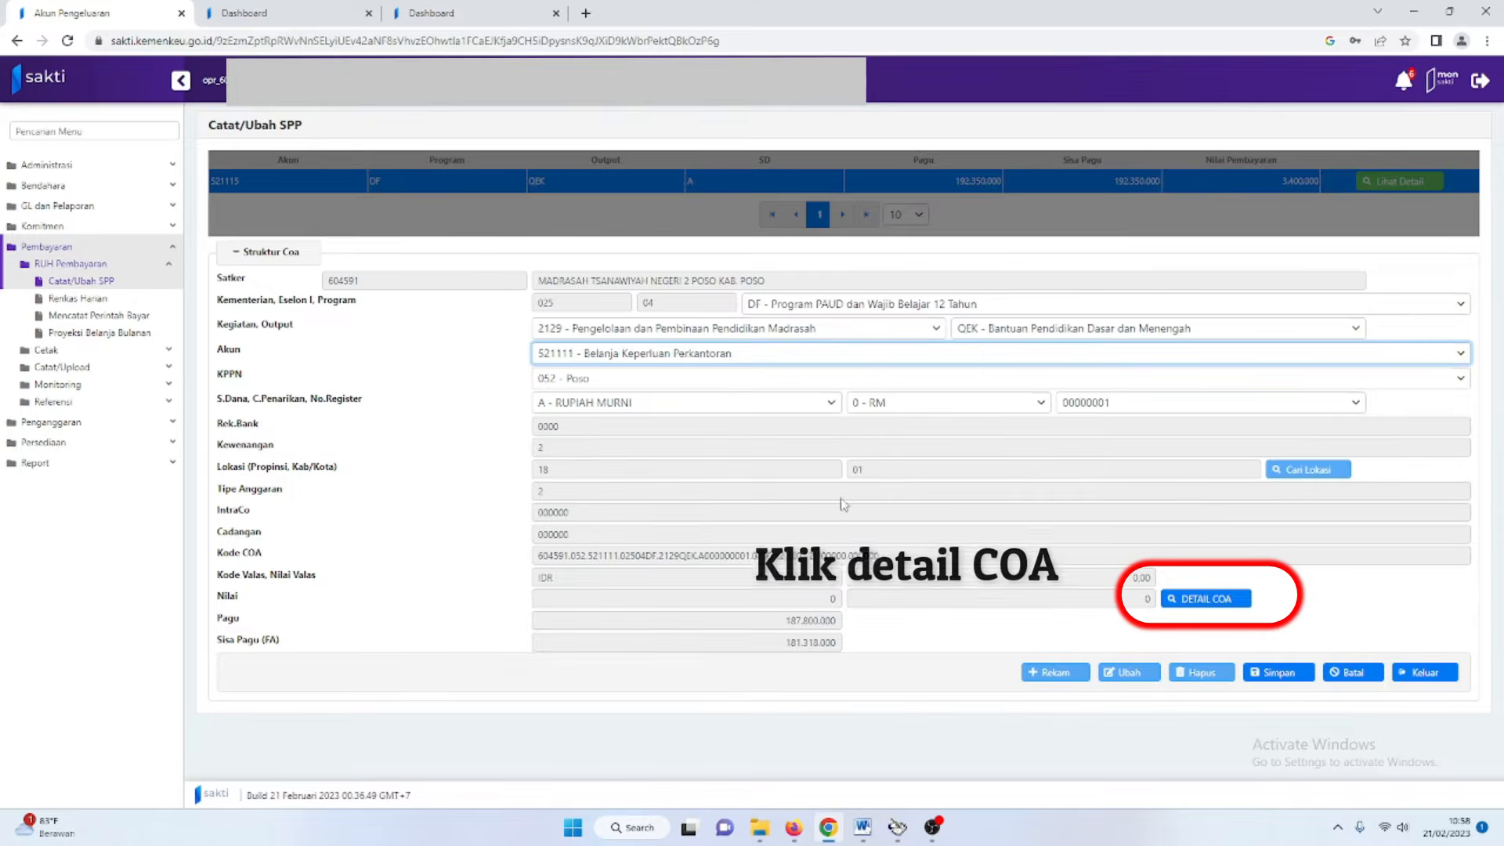
Add a COA detail using item 000058 - Honor Operator Data 2 ORG x 12 BLN.
left_click(1177, 600)
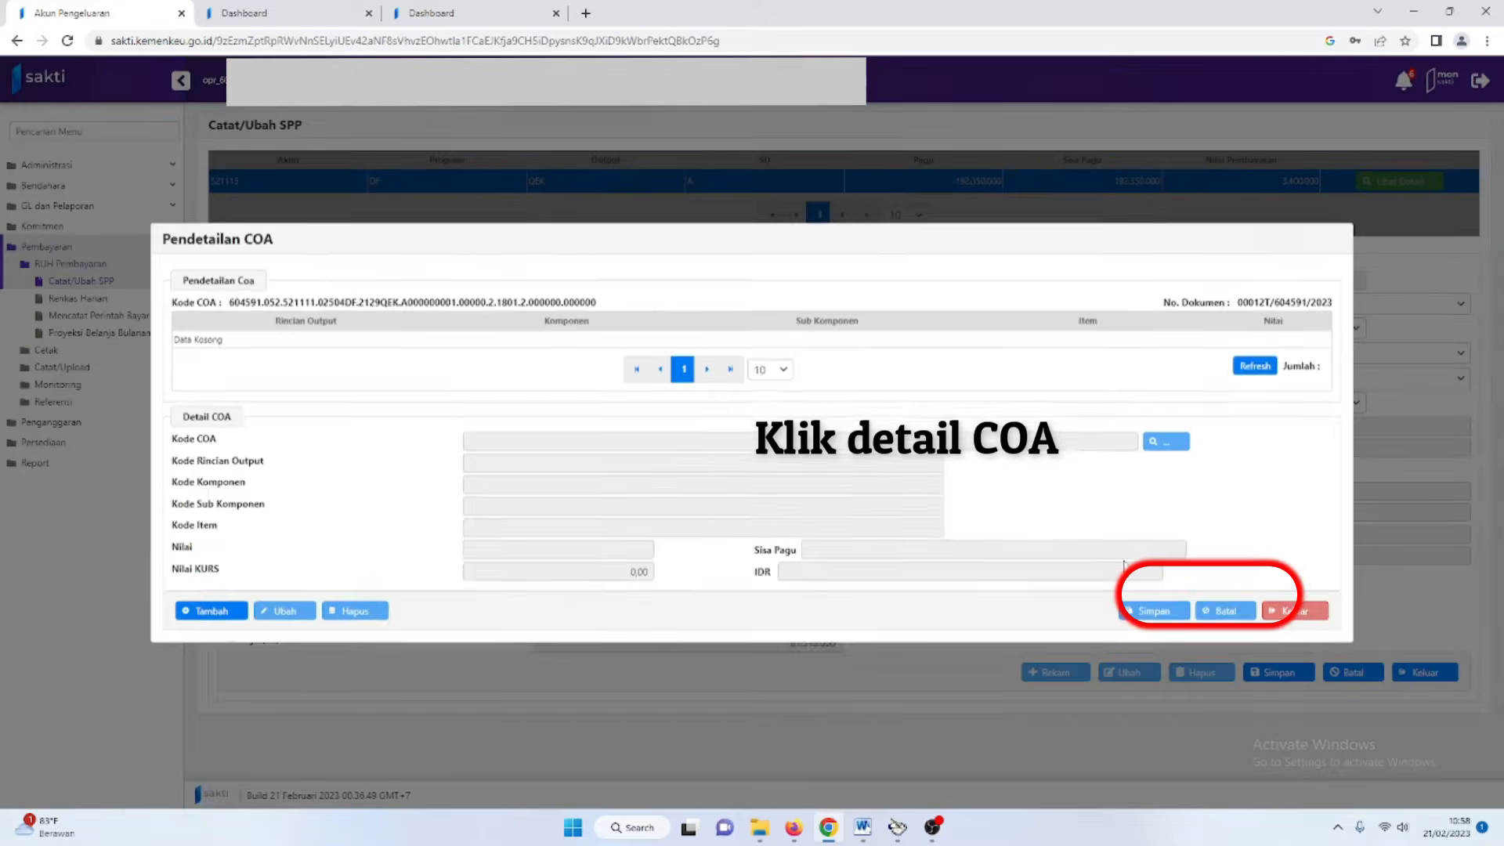
left_click(216, 614)
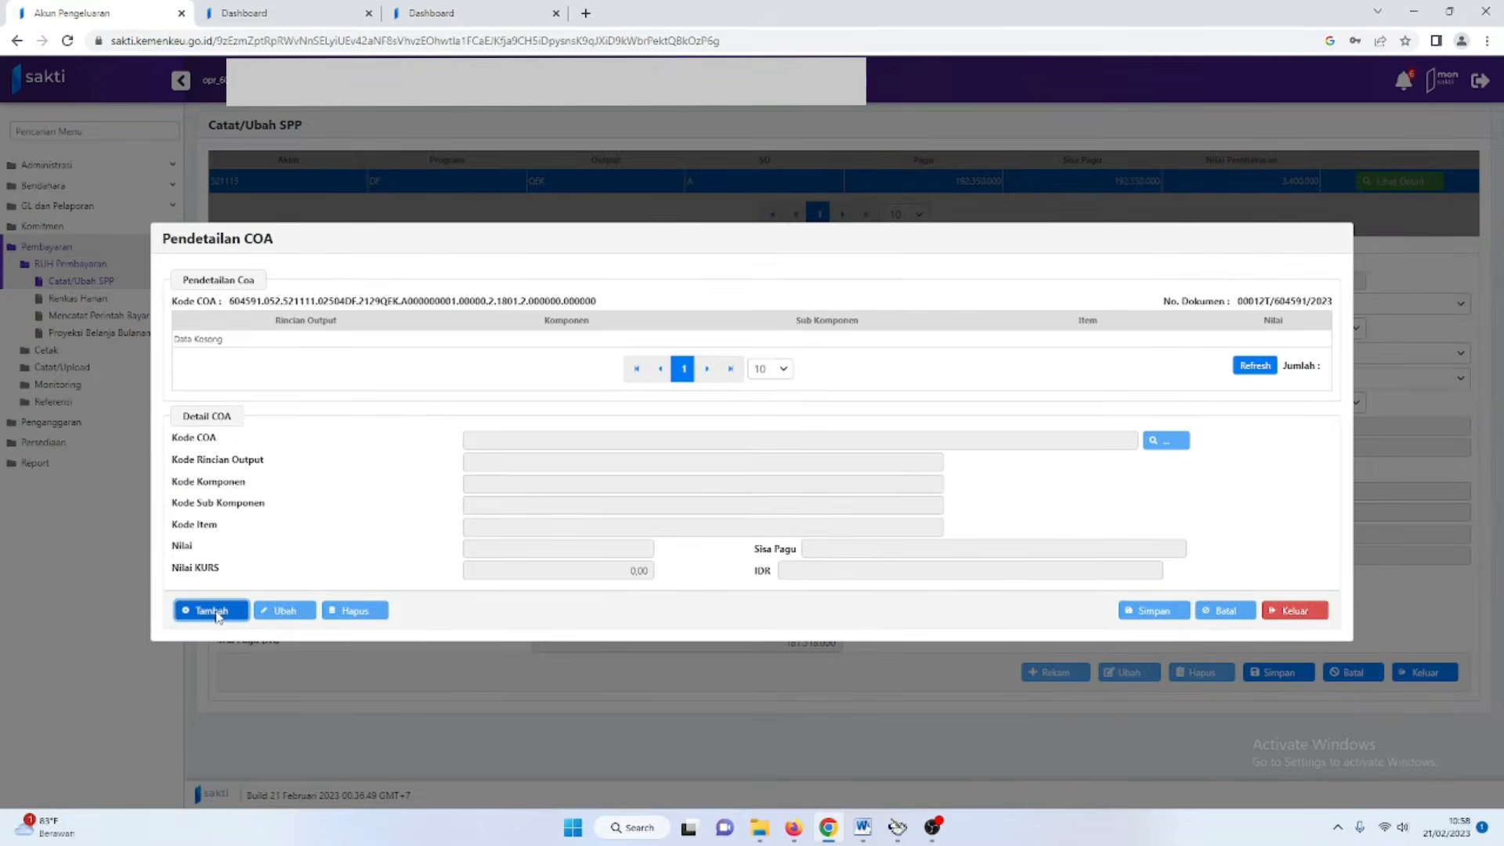
left_click(1163, 442)
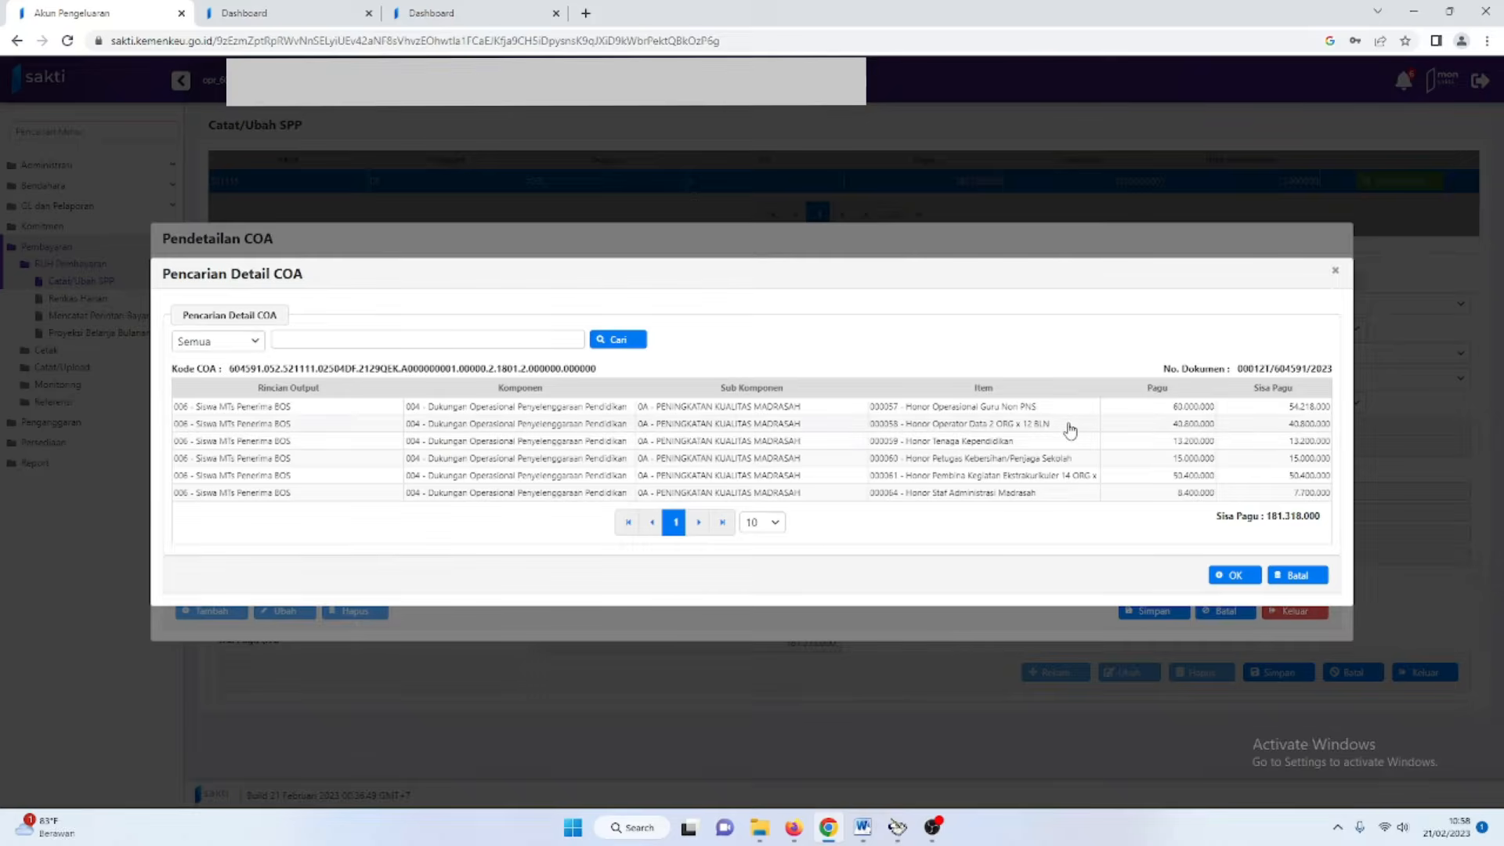
left_click(1070, 427)
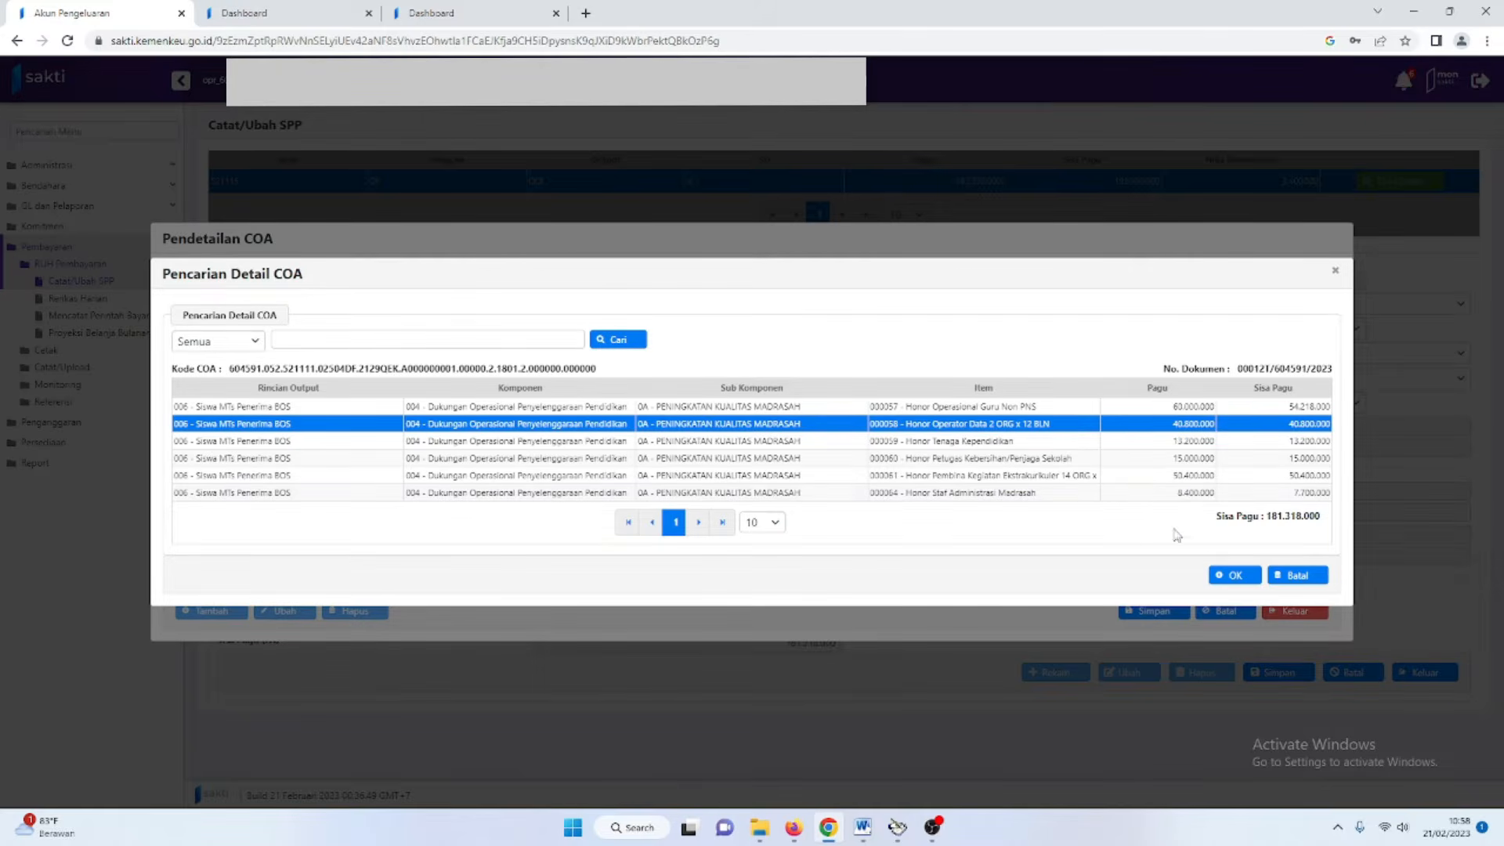
left_click(1232, 577)
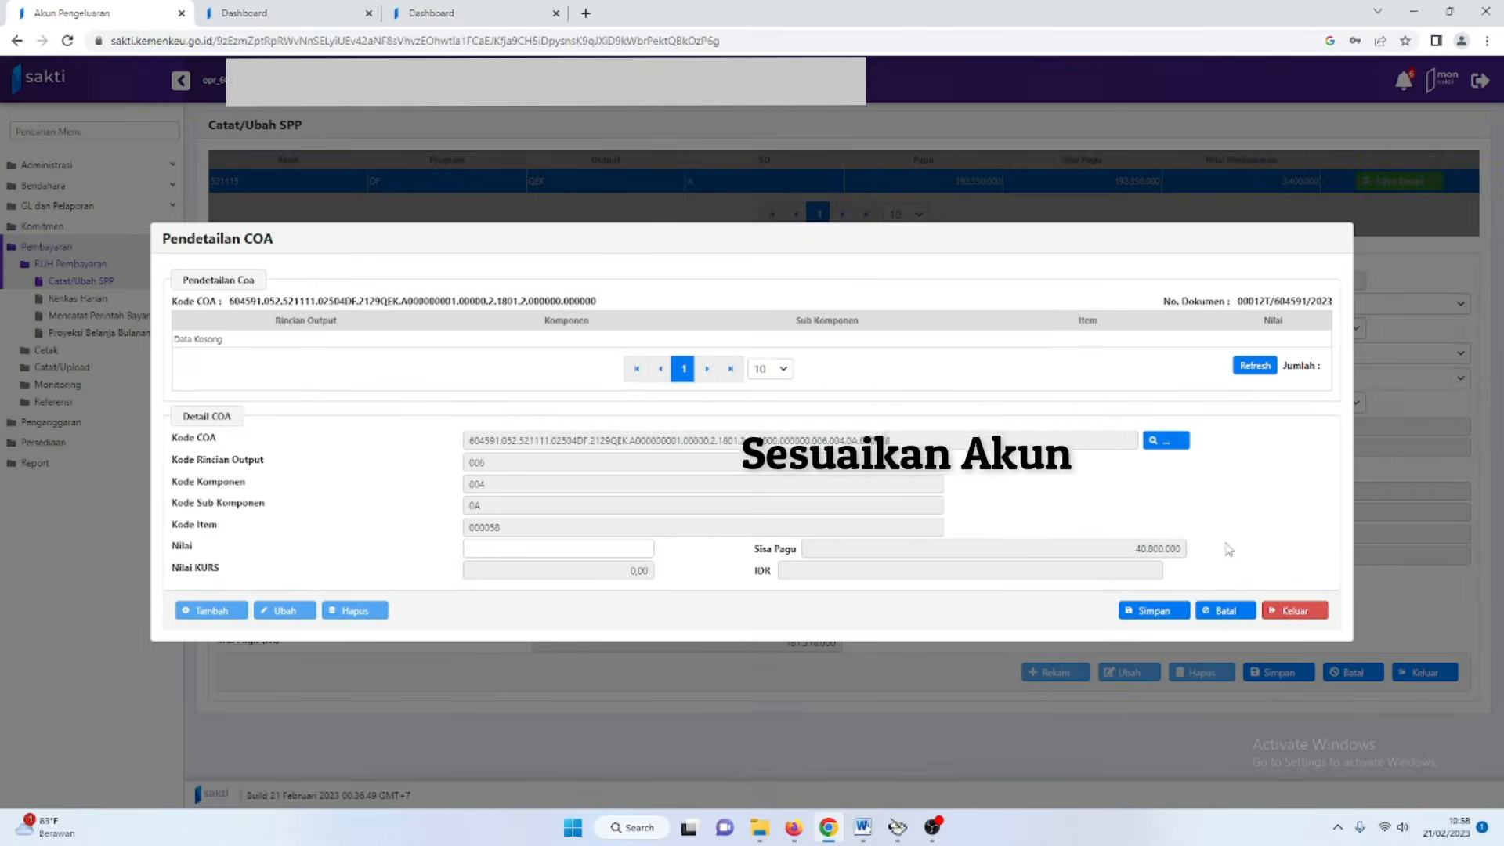
Set the detail's Nilai to 3.400.000, then save the COA detail and the corrected account.
left_click(610, 549)
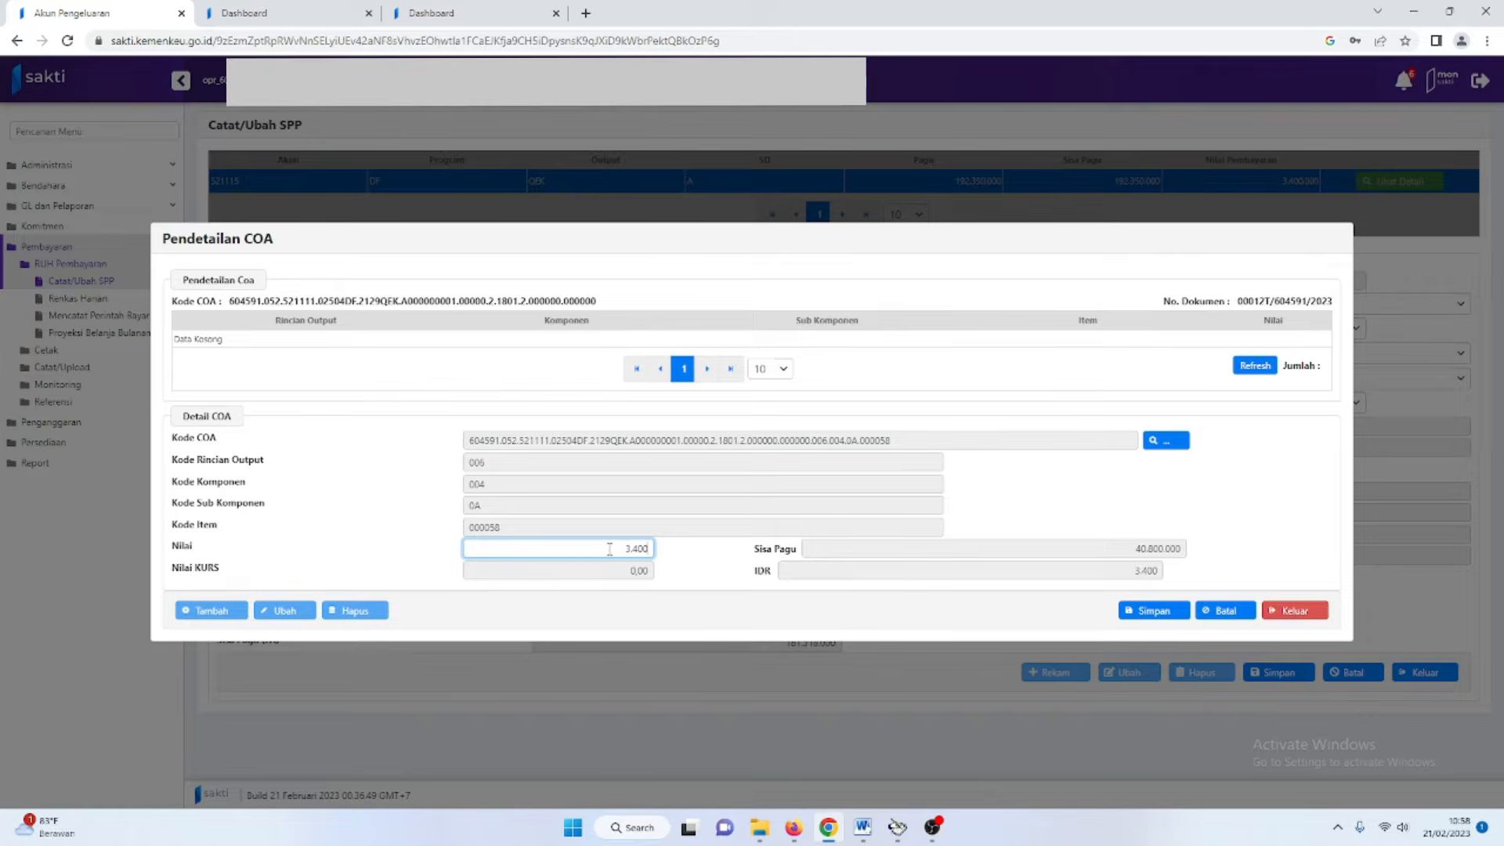
left_click(709, 486)
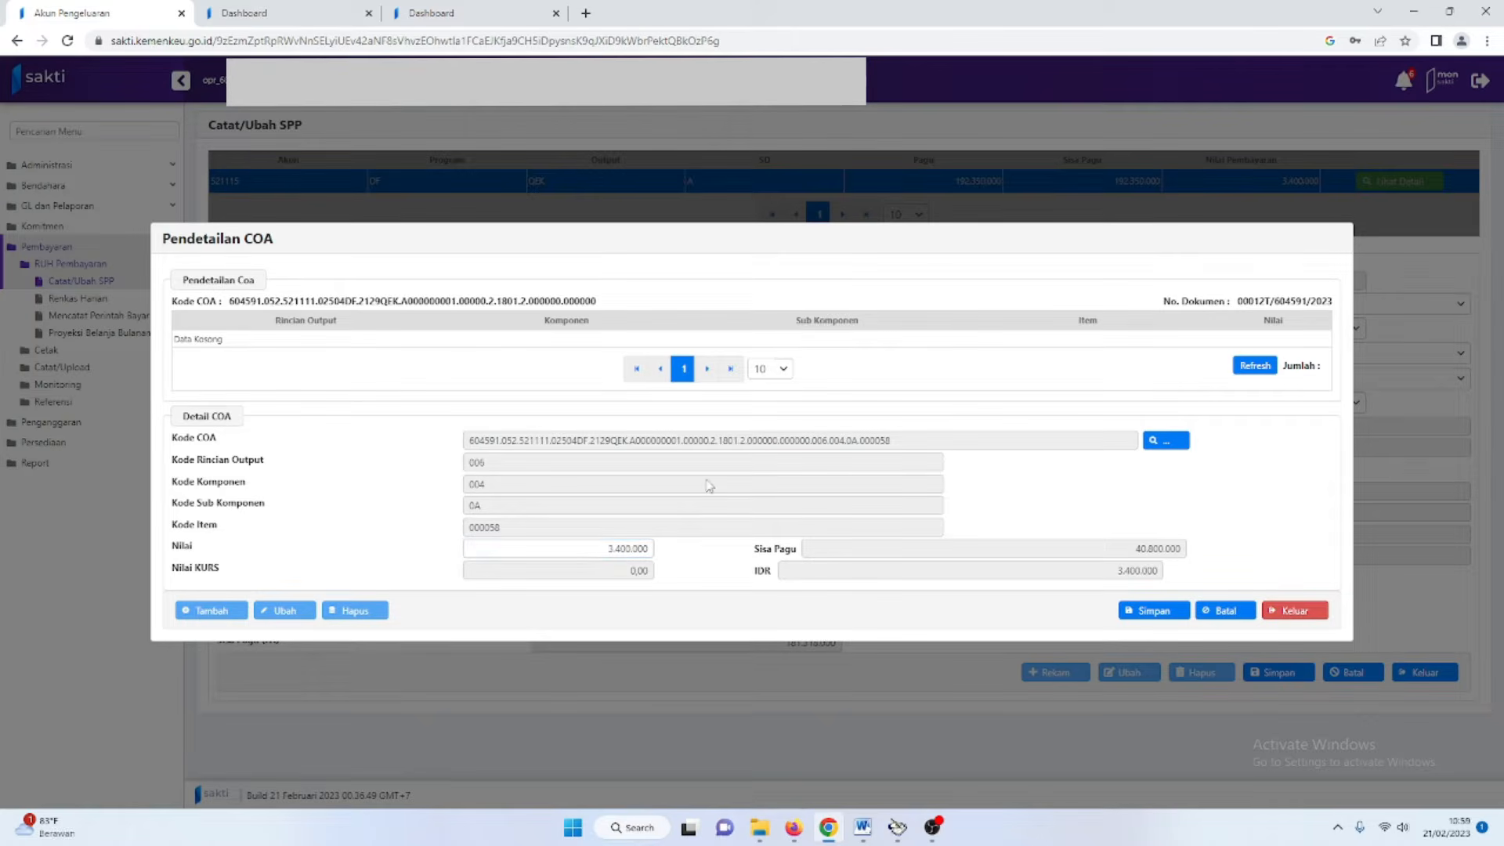
left_click(1151, 612)
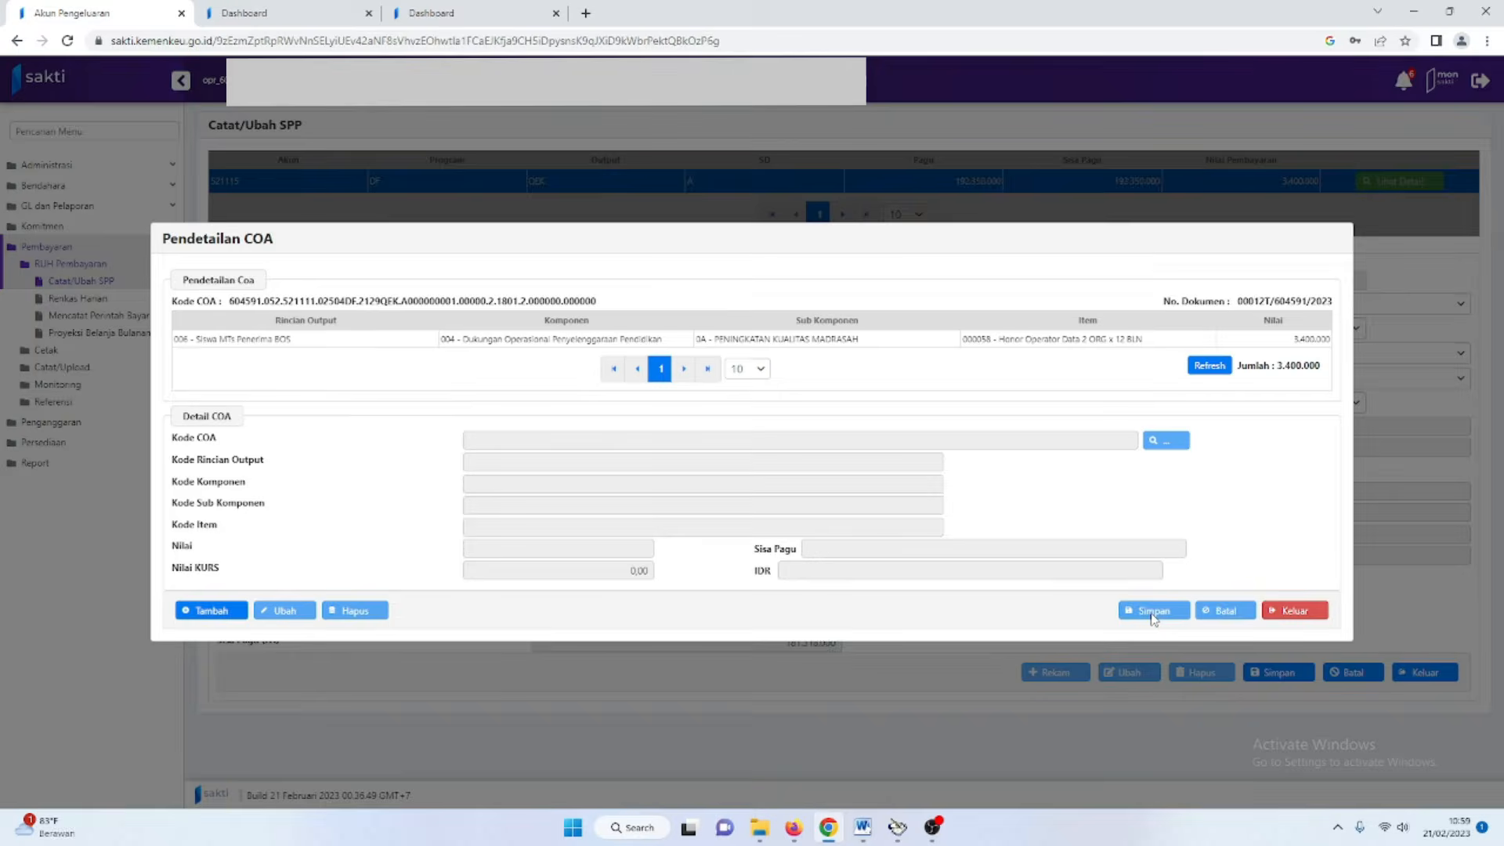
left_click(1290, 615)
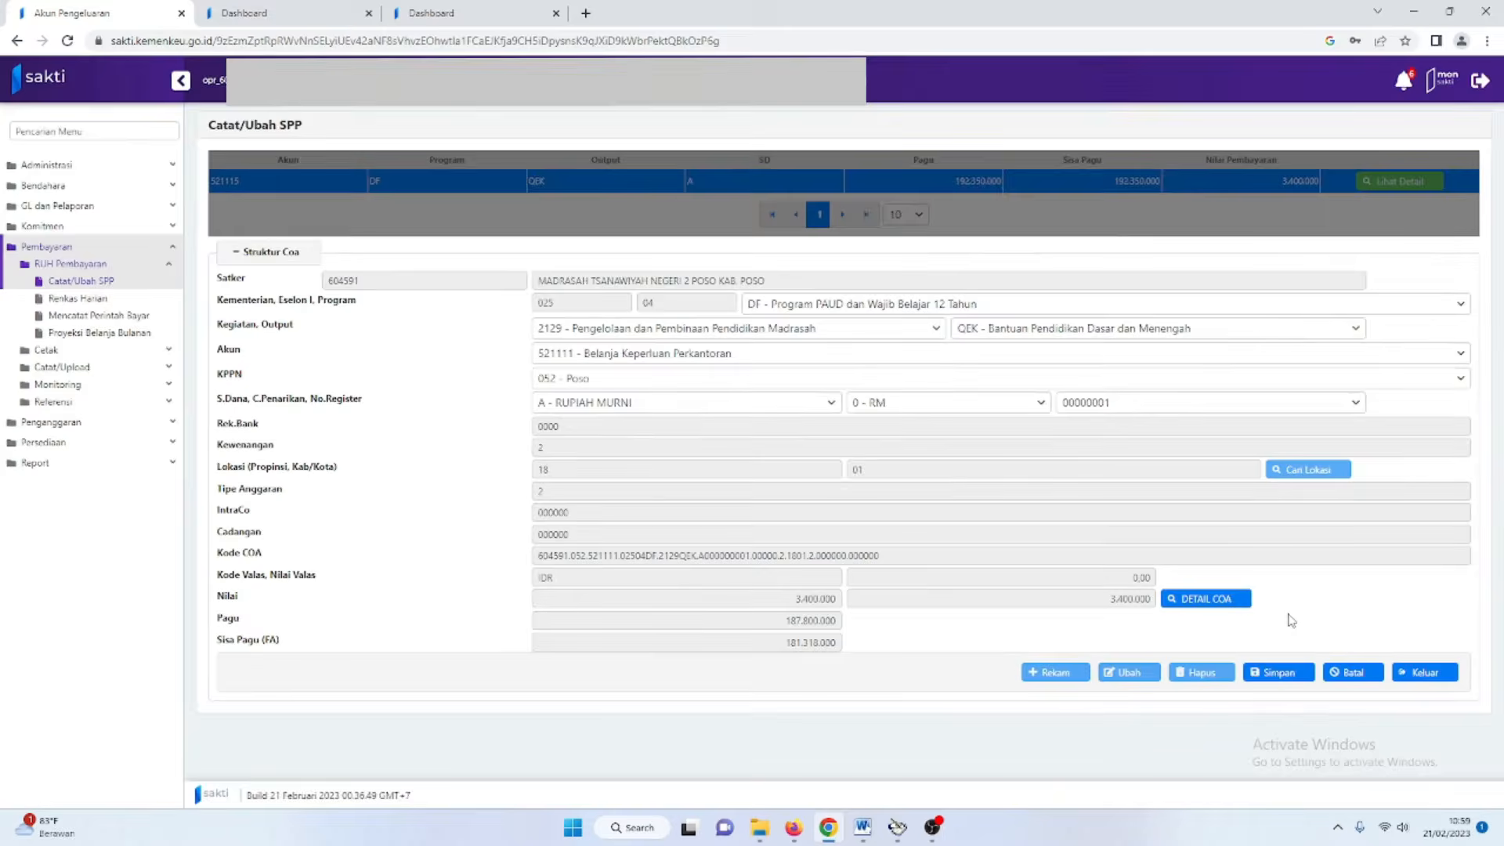
left_click(1274, 675)
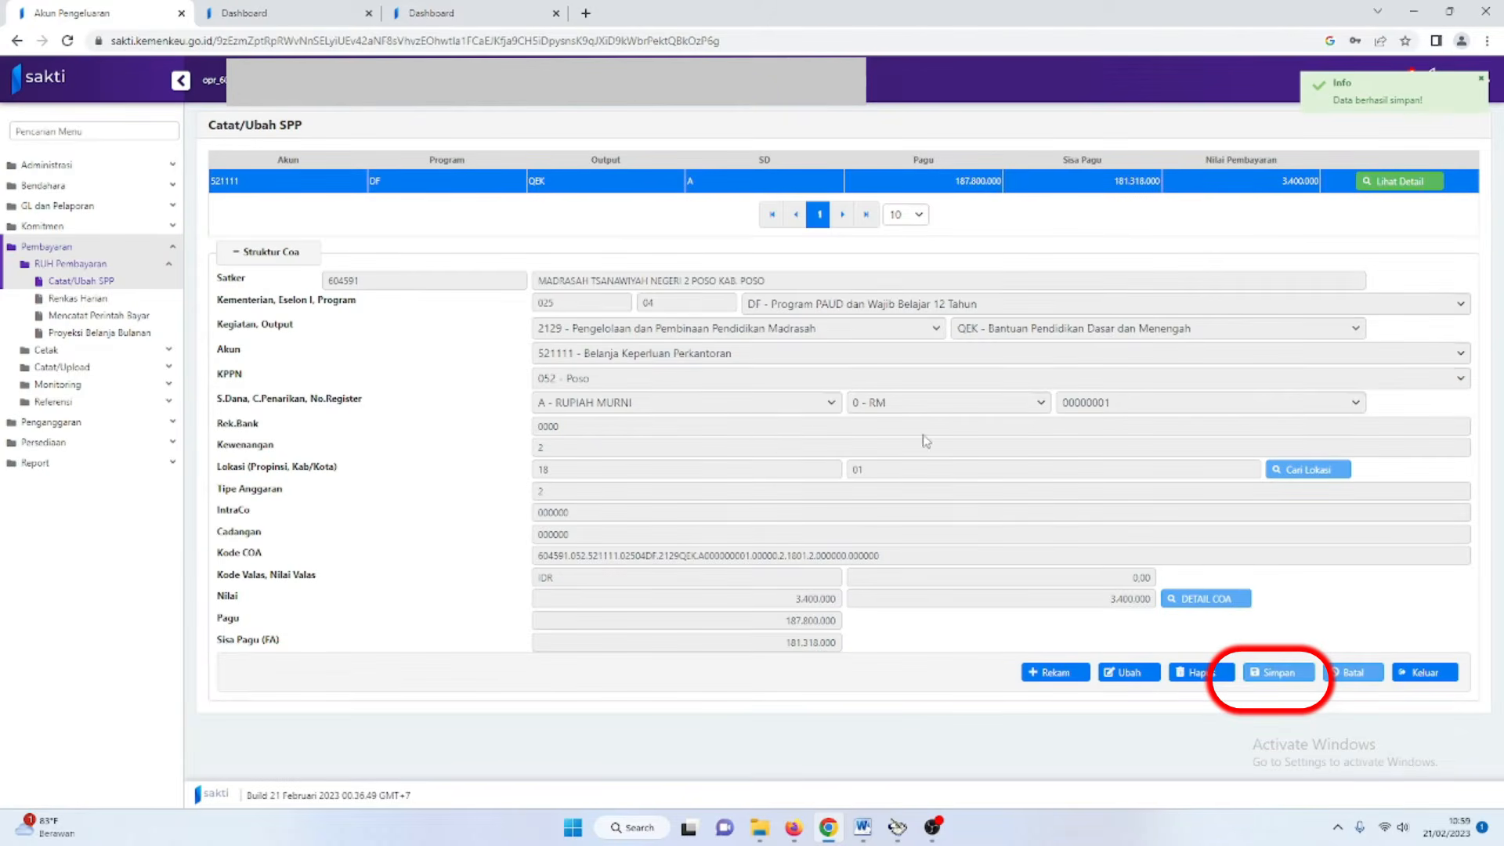
Close the expenditure account form and save the correction SPP for 00012A.
left_click(1424, 675)
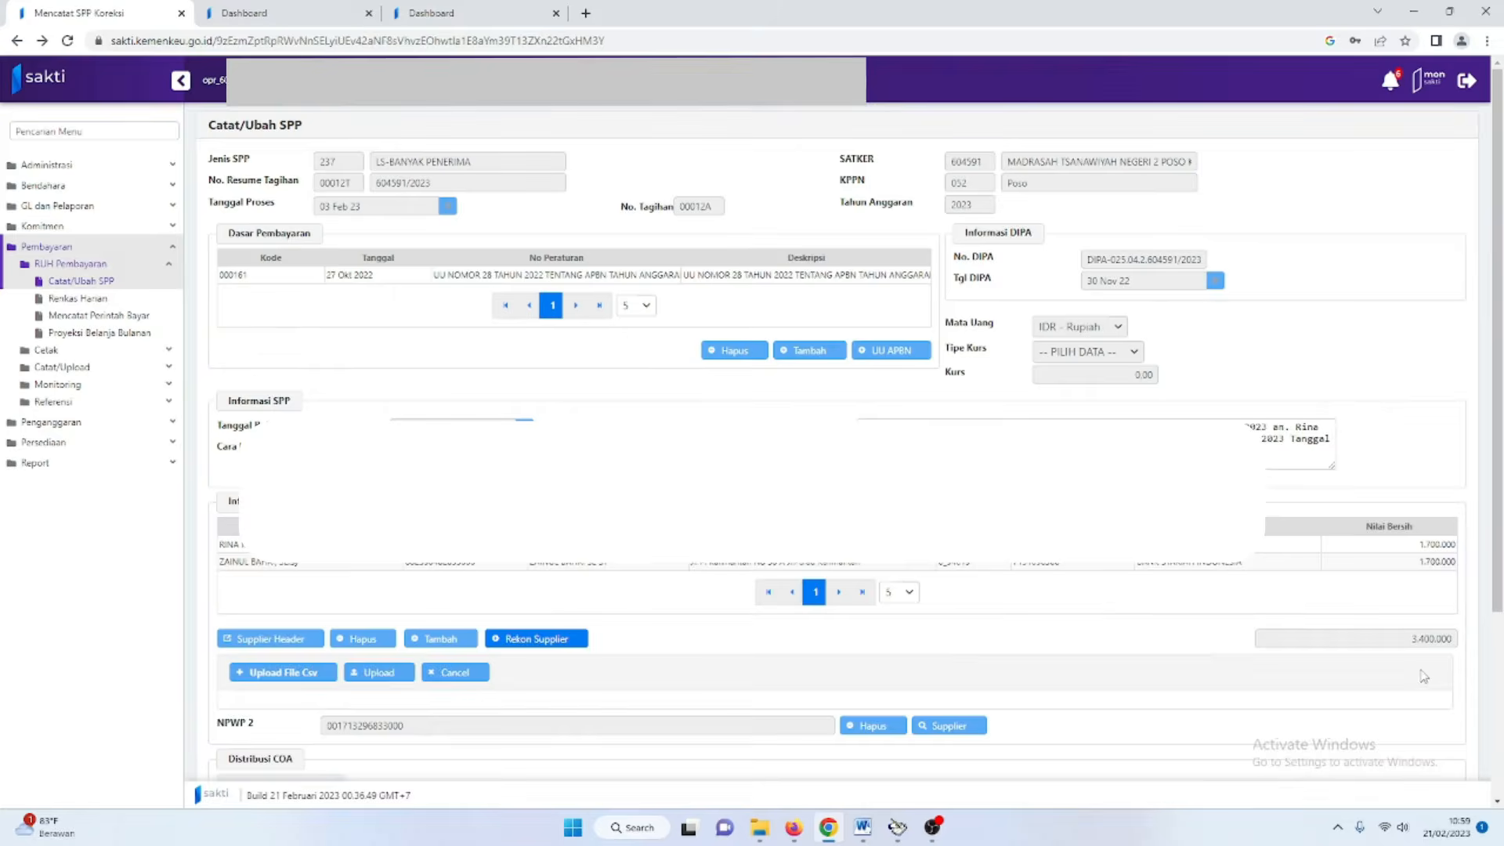
scroll(986, 624, "down", 3)
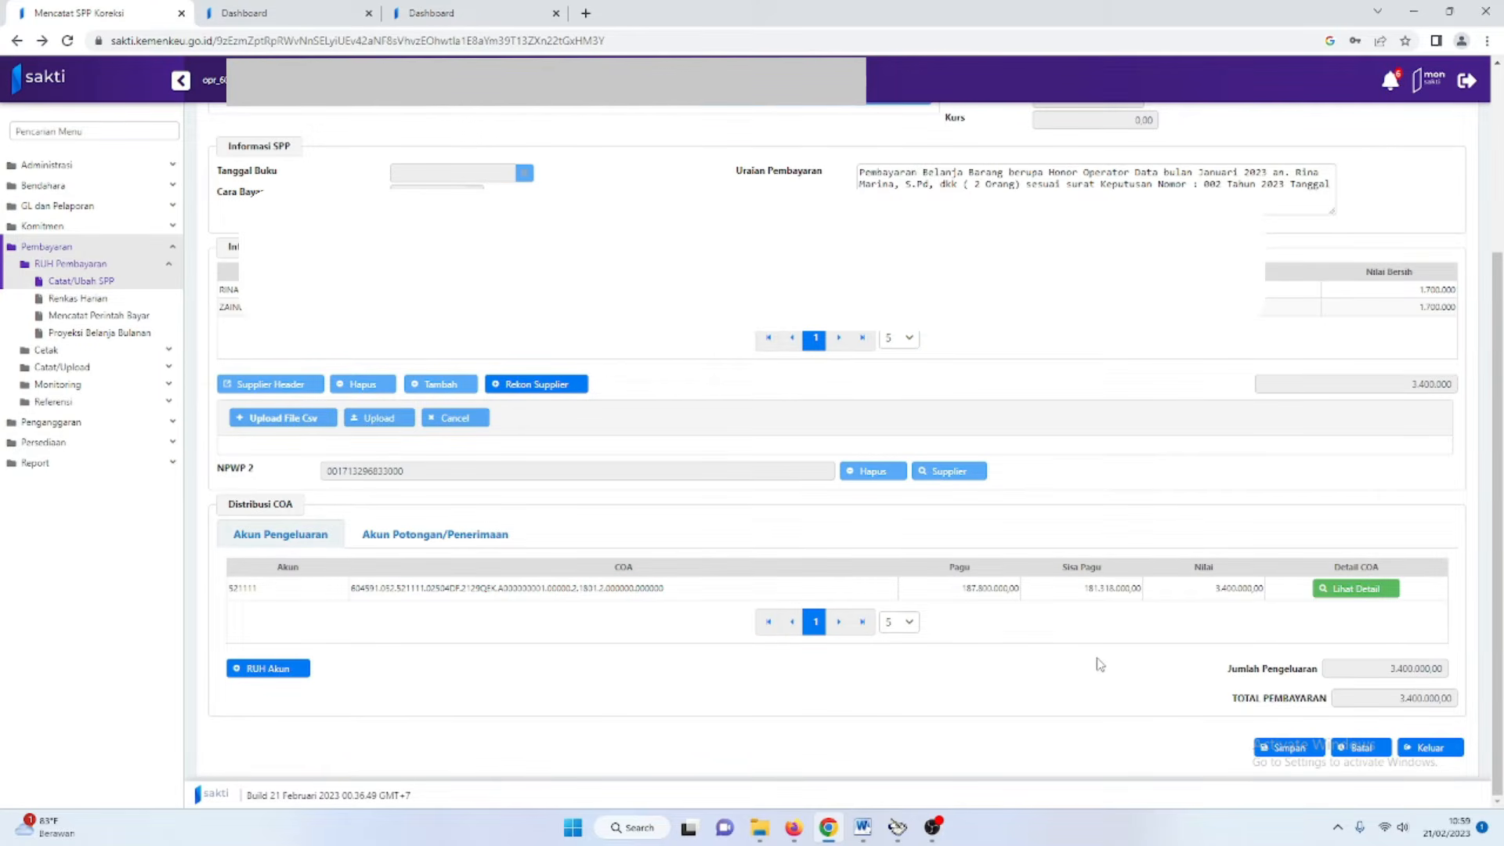
left_click(1286, 749)
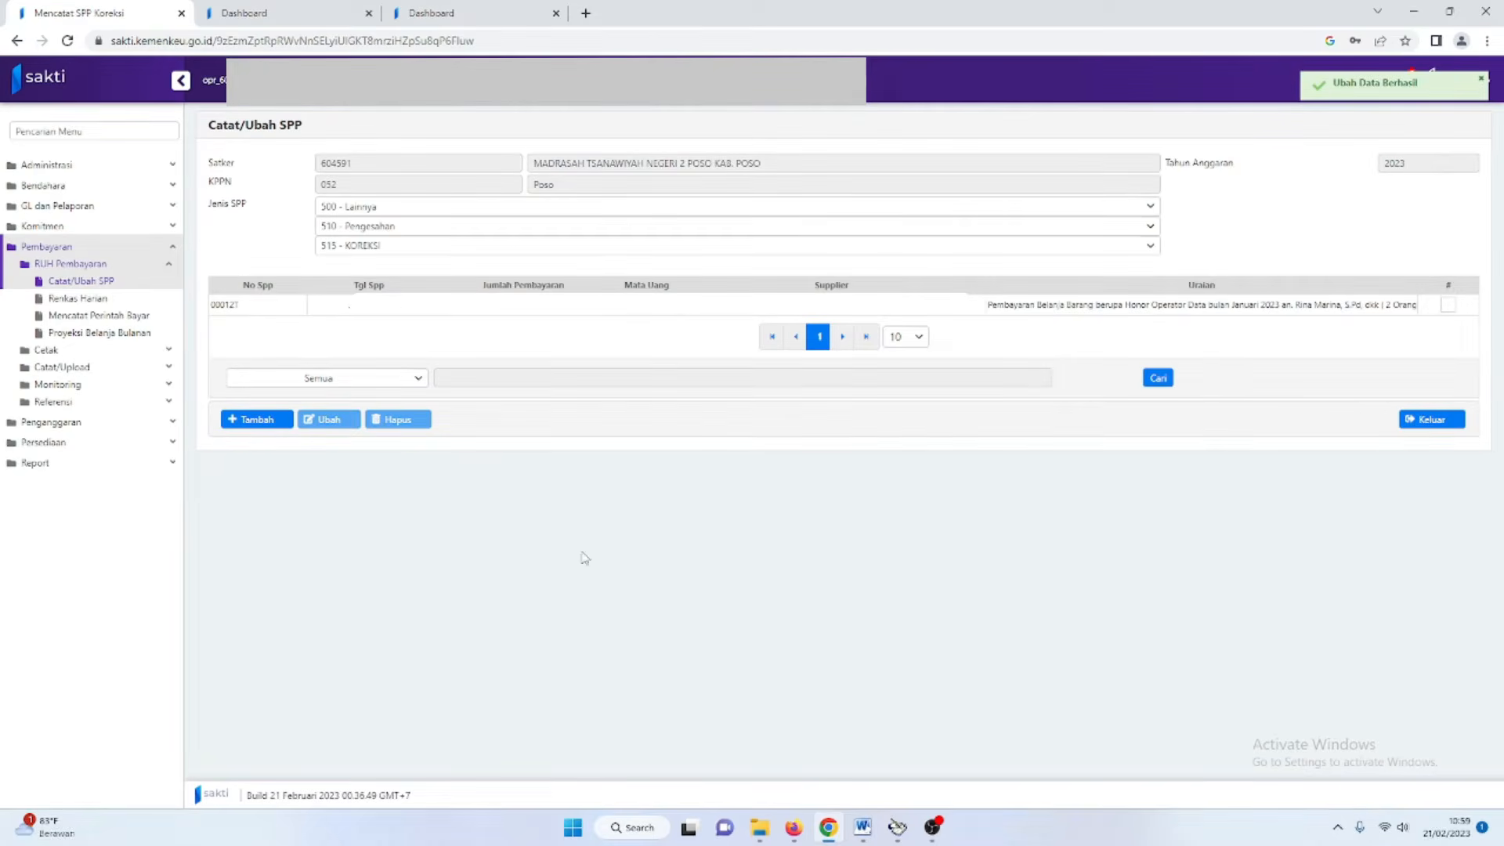
Add a new 515 - KOREKSI SPP from the SP2D data of SPM 00013A.
left_click(258, 421)
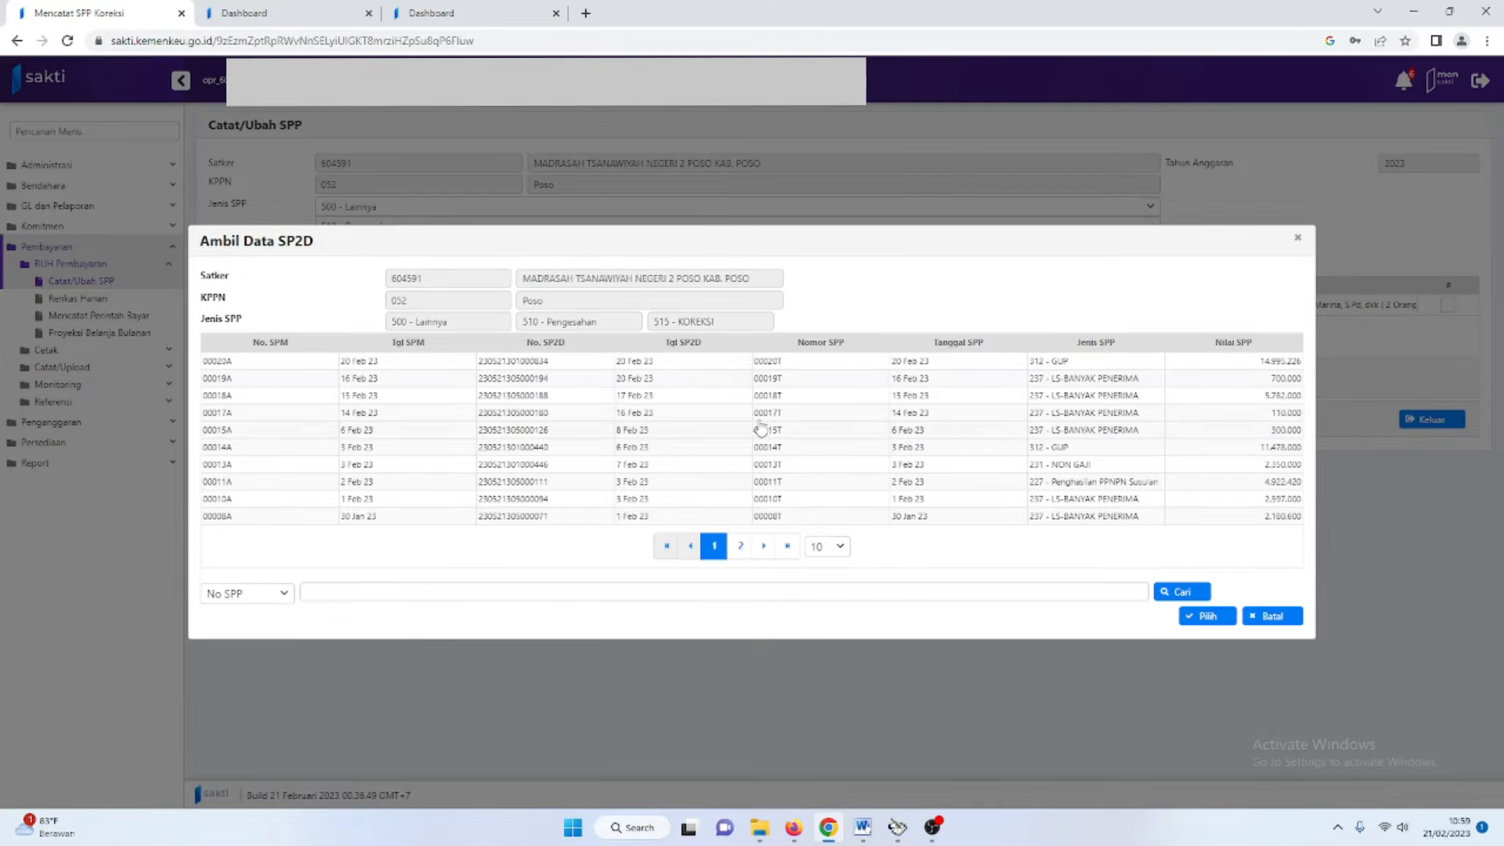
left_click(763, 466)
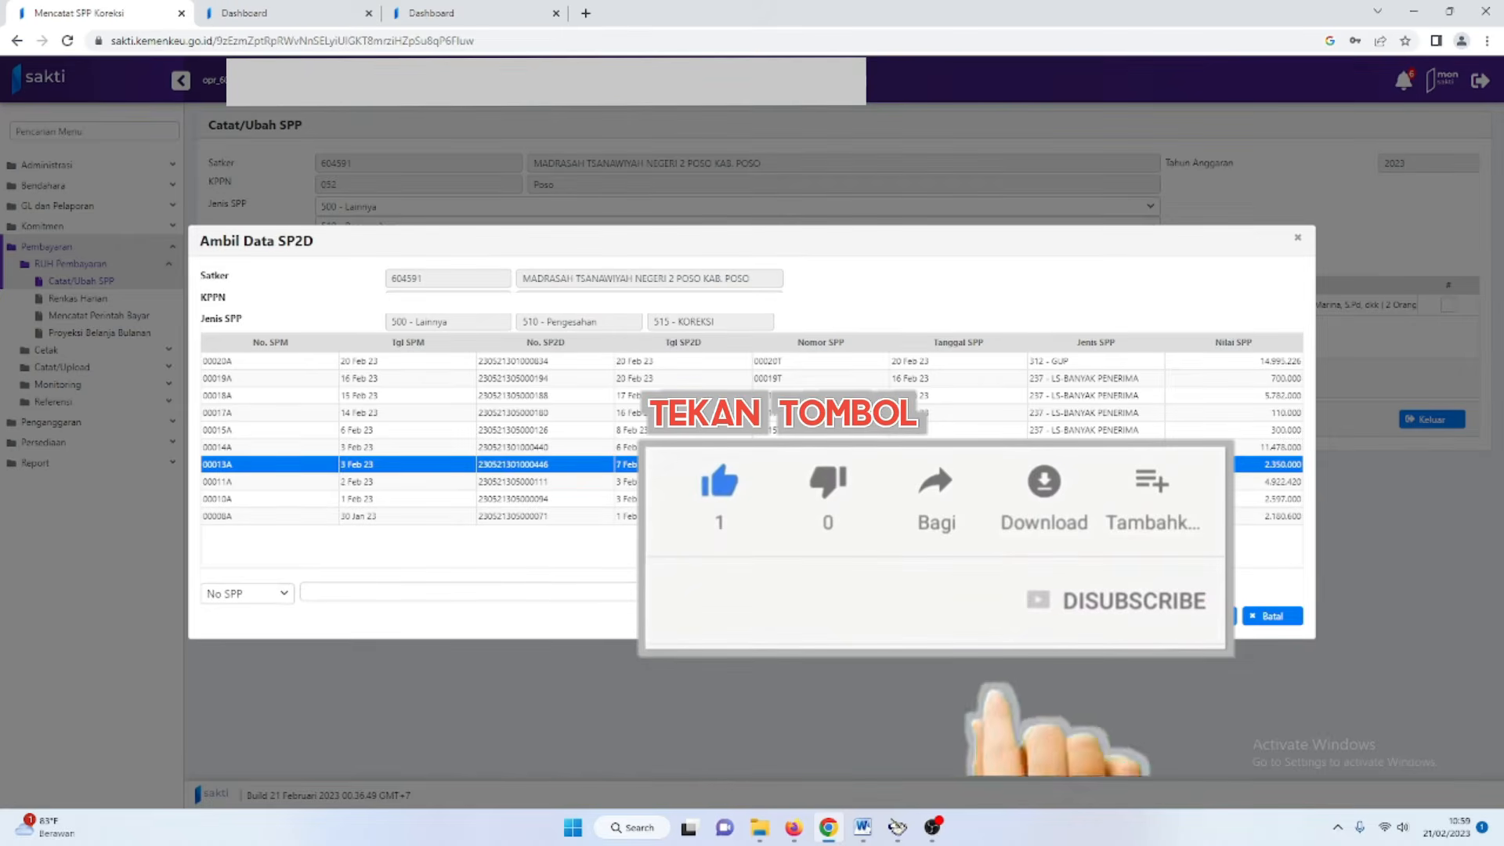
left_click(1206, 616)
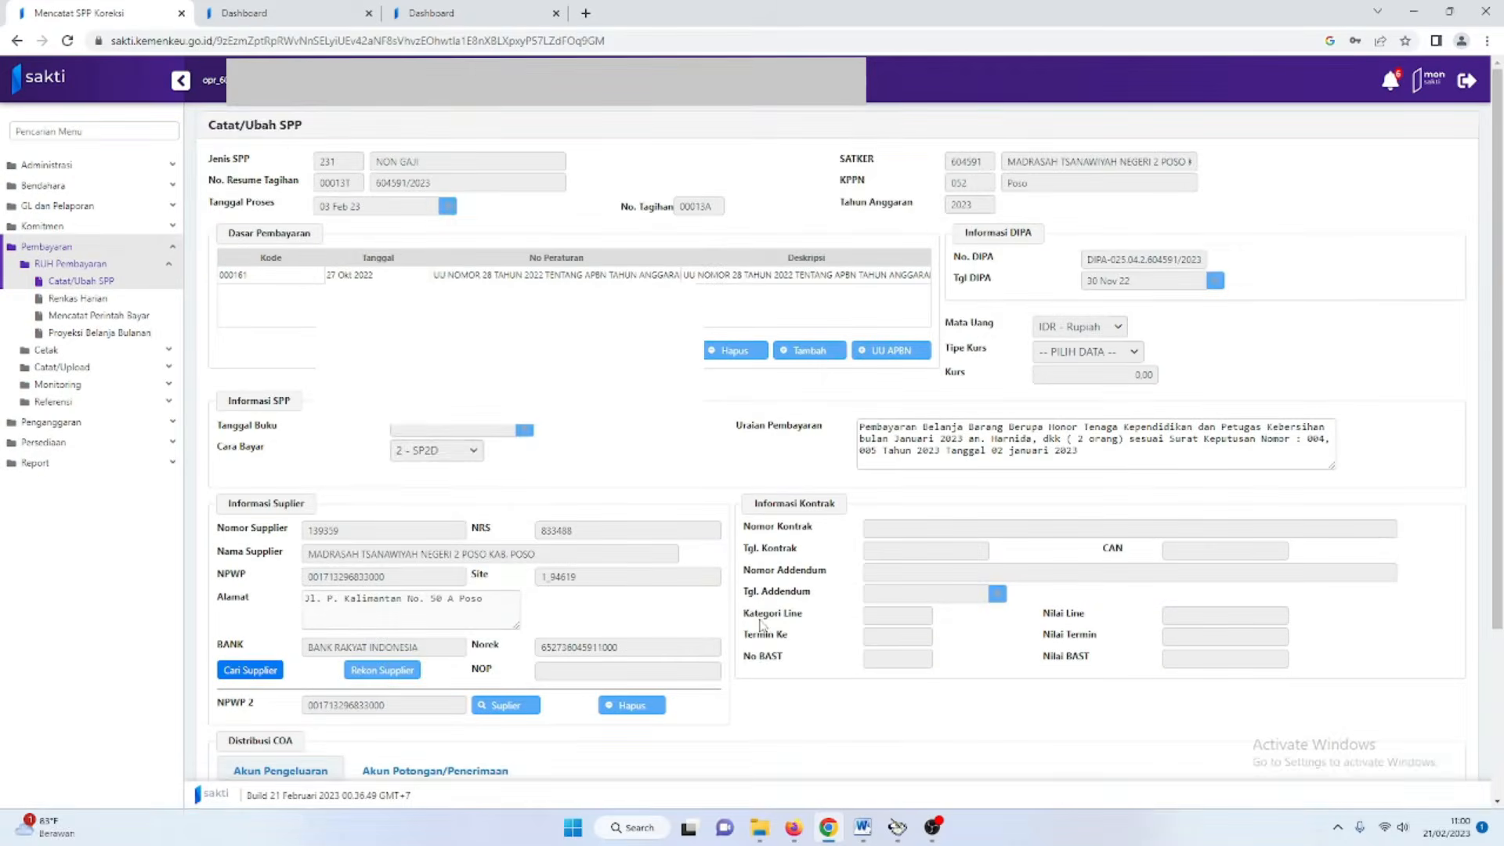
Check the account code in the SPP's COA distribution and open its expenditure accounts.
scroll(764, 627, "down", 3)
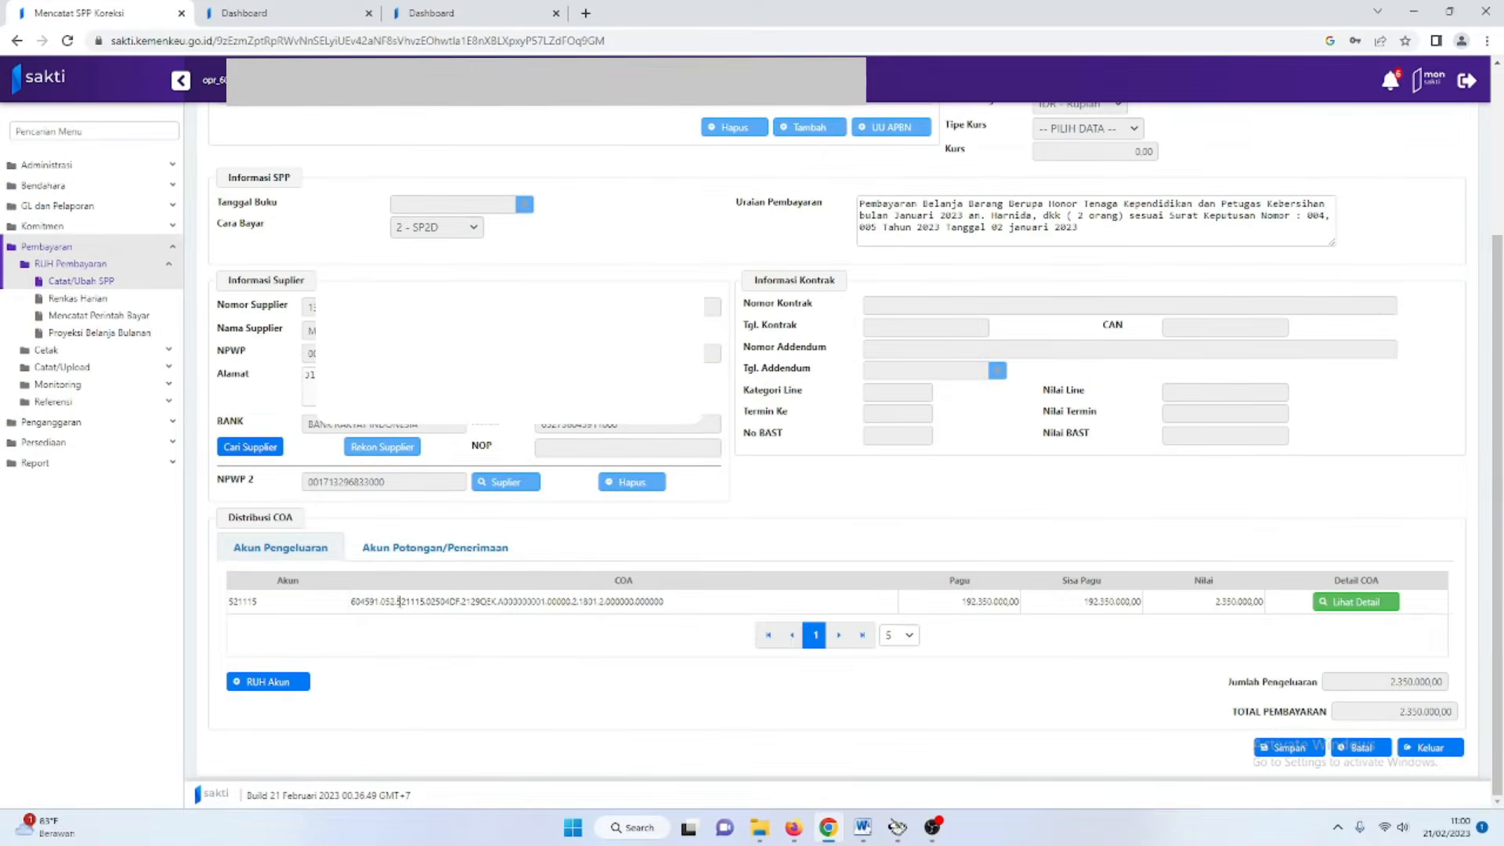
left_click_drag(402, 602, 421, 601)
left_click(470, 682)
left_click(252, 683)
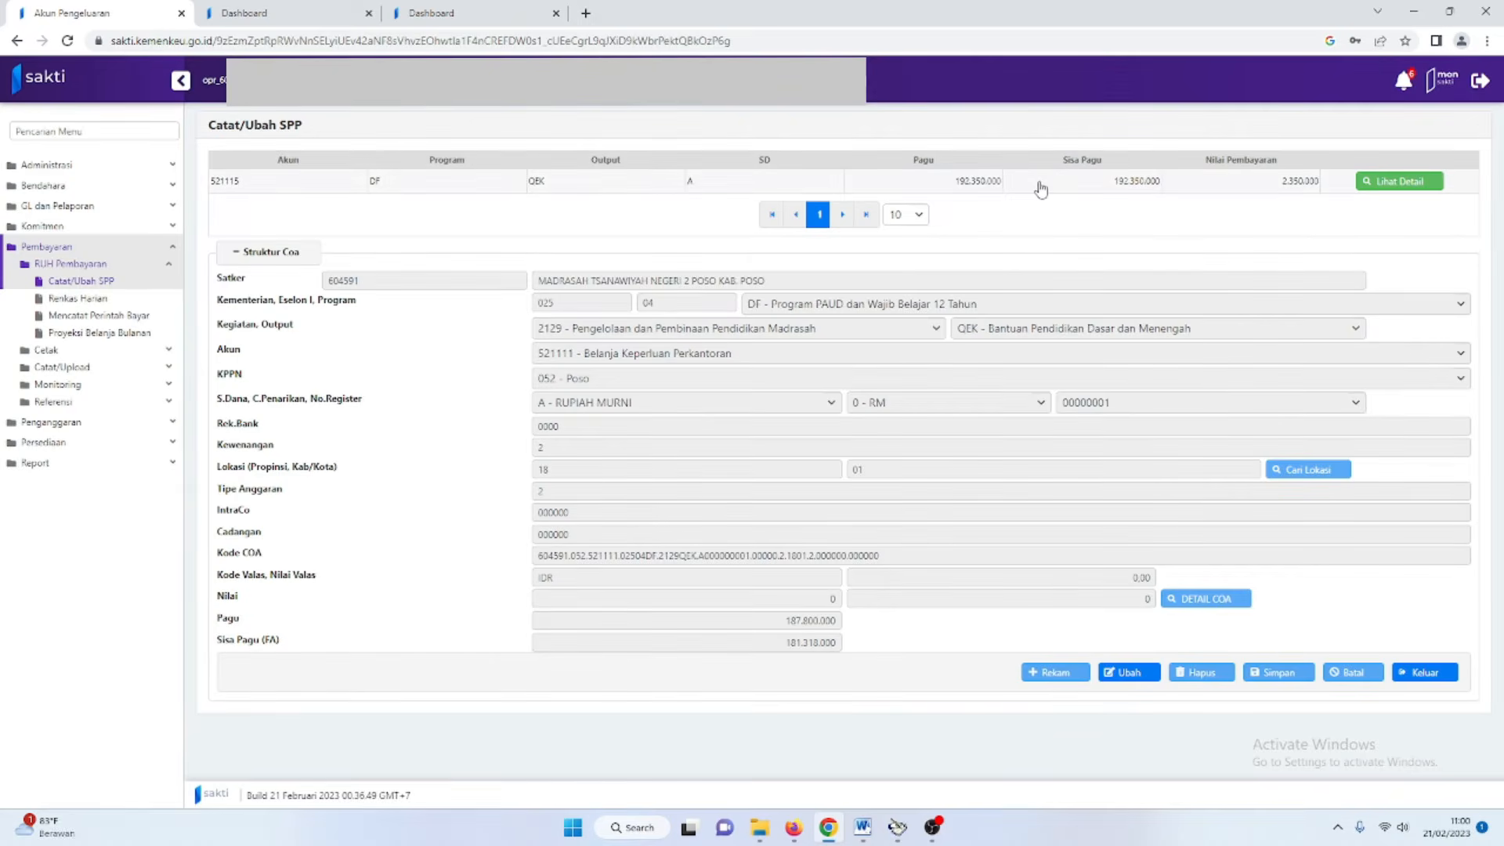
Edit the 521115 account entry, review its COA detail, and change its Akun to 521111 - Belanja Keperluan Perkantoran.
left_click(1040, 189)
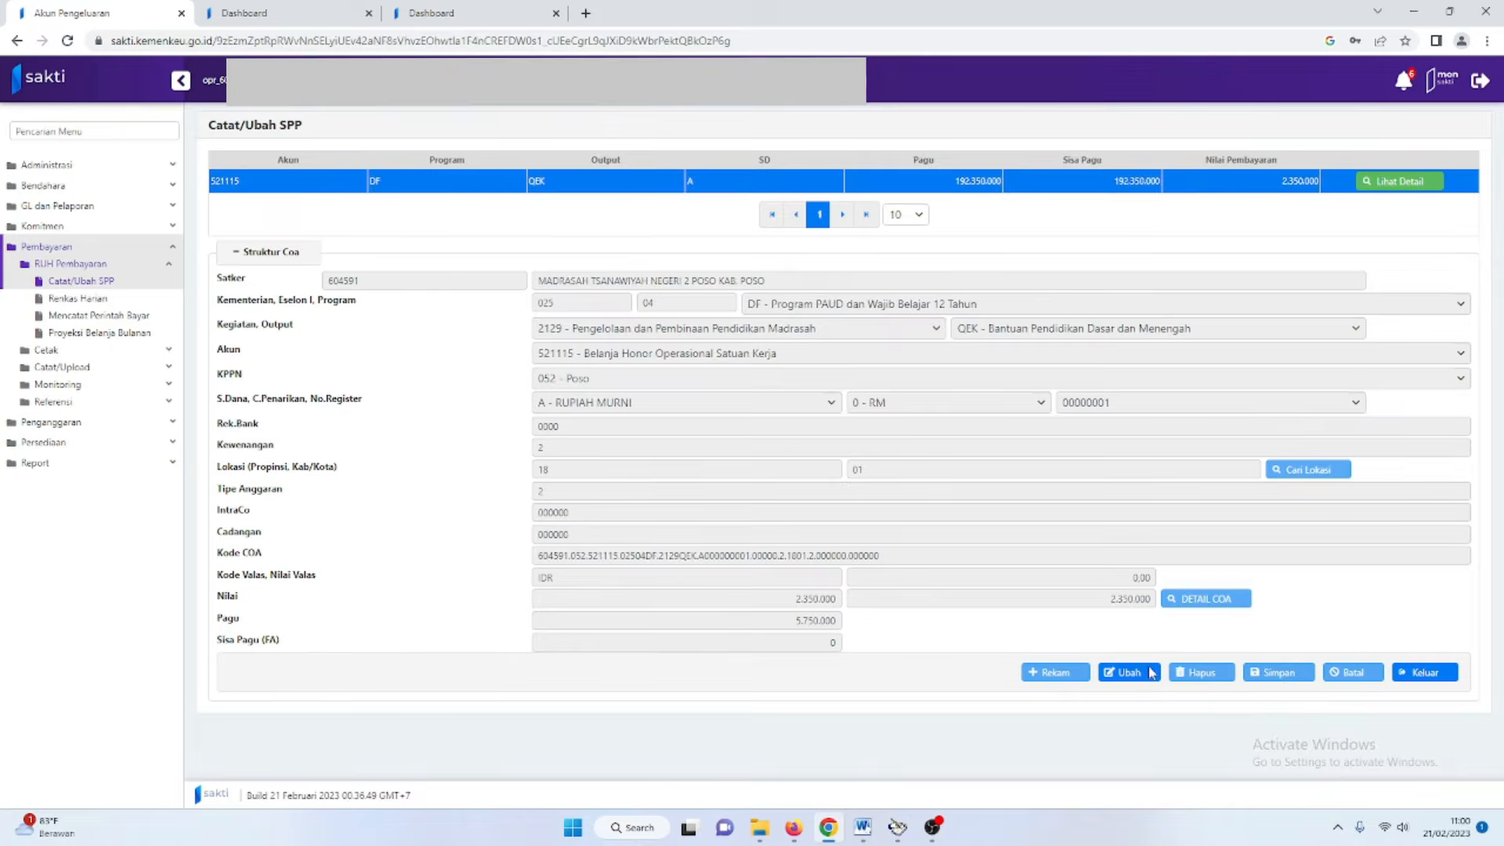
left_click(1129, 679)
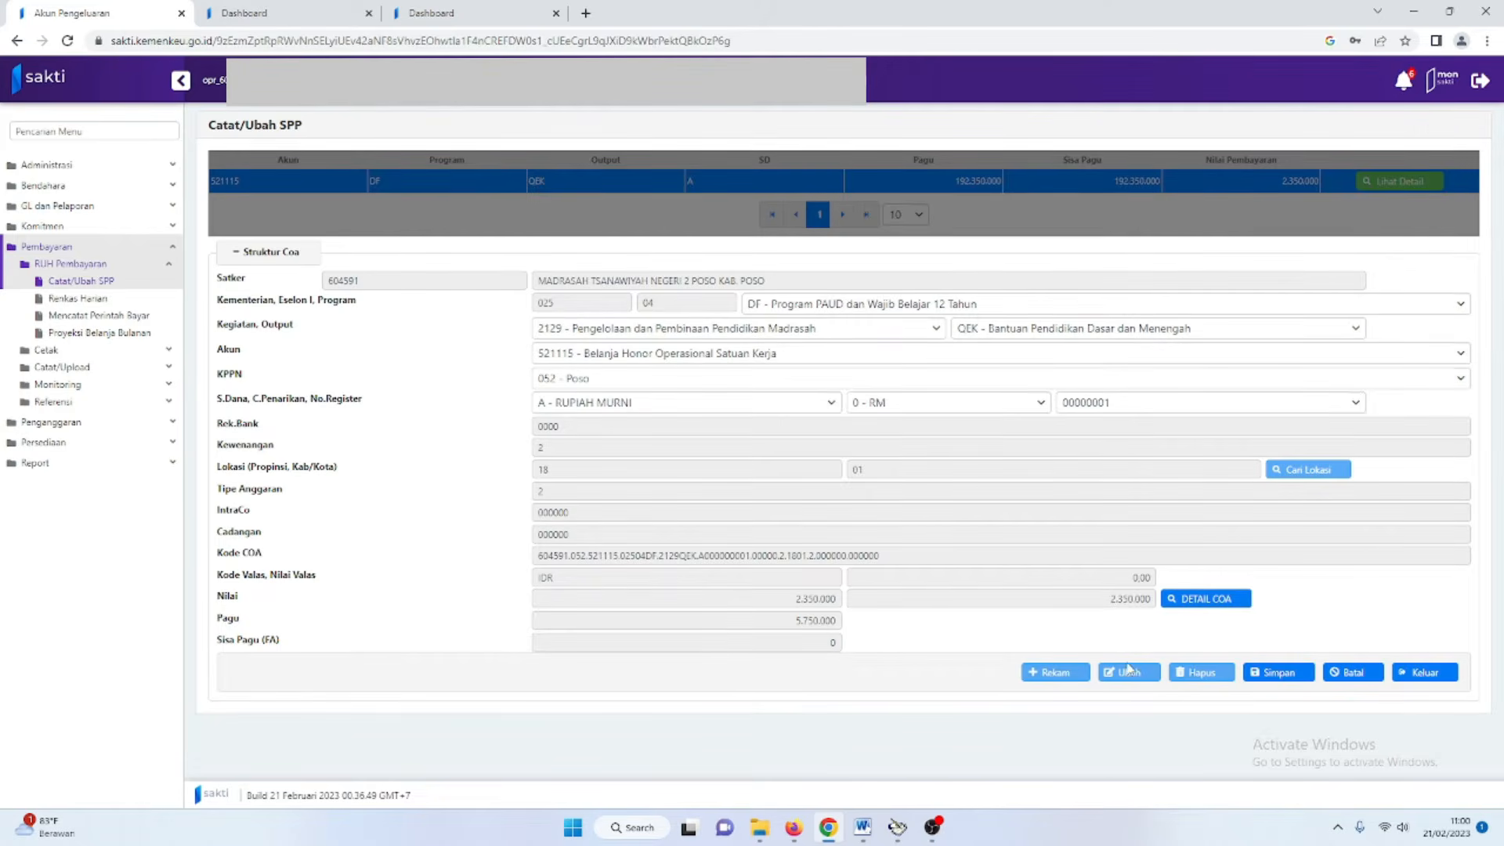
left_click(1182, 599)
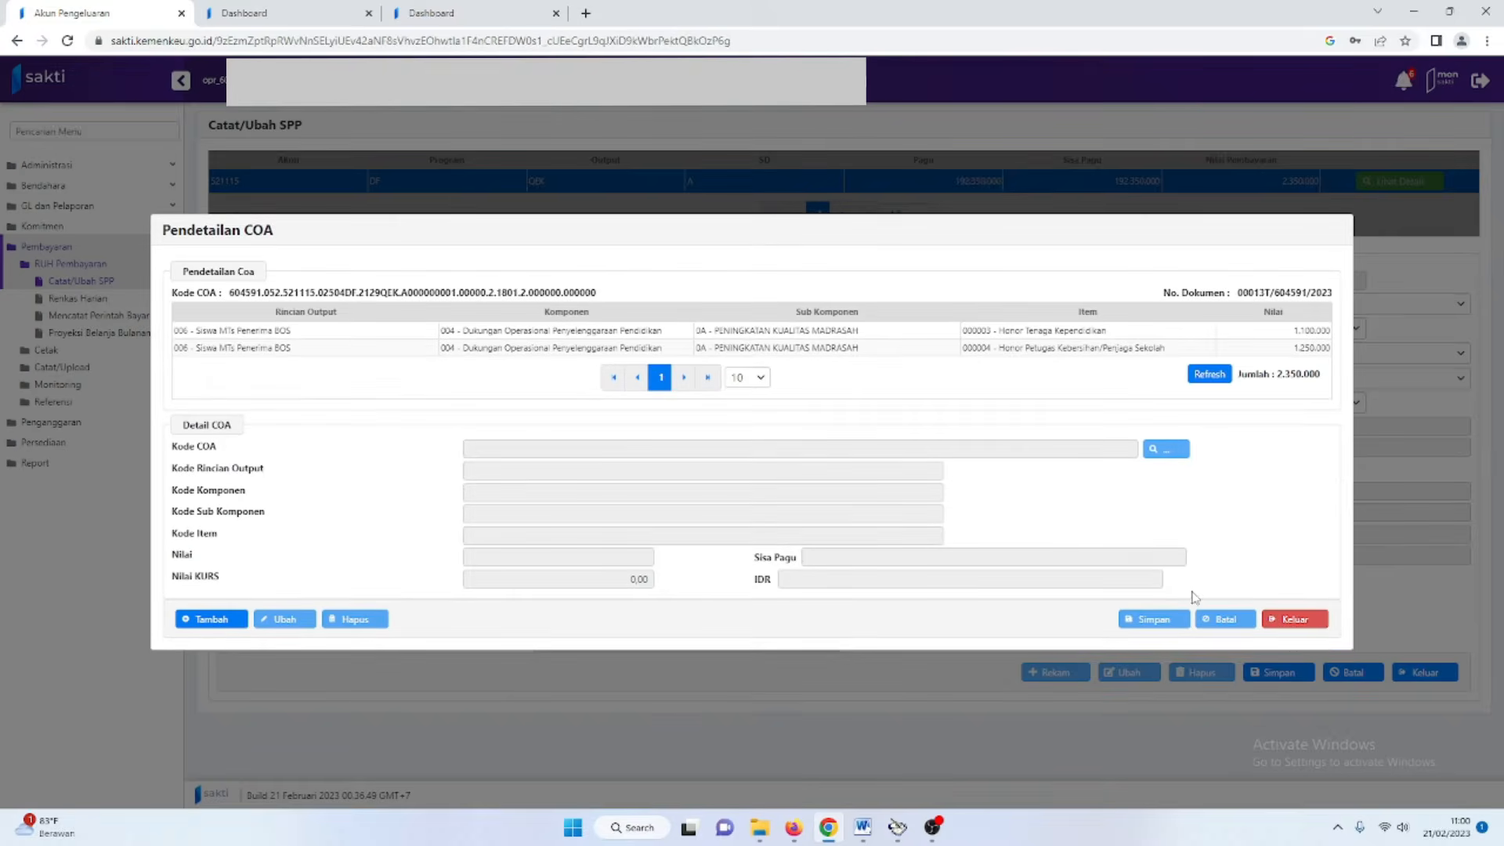
left_click(1295, 619)
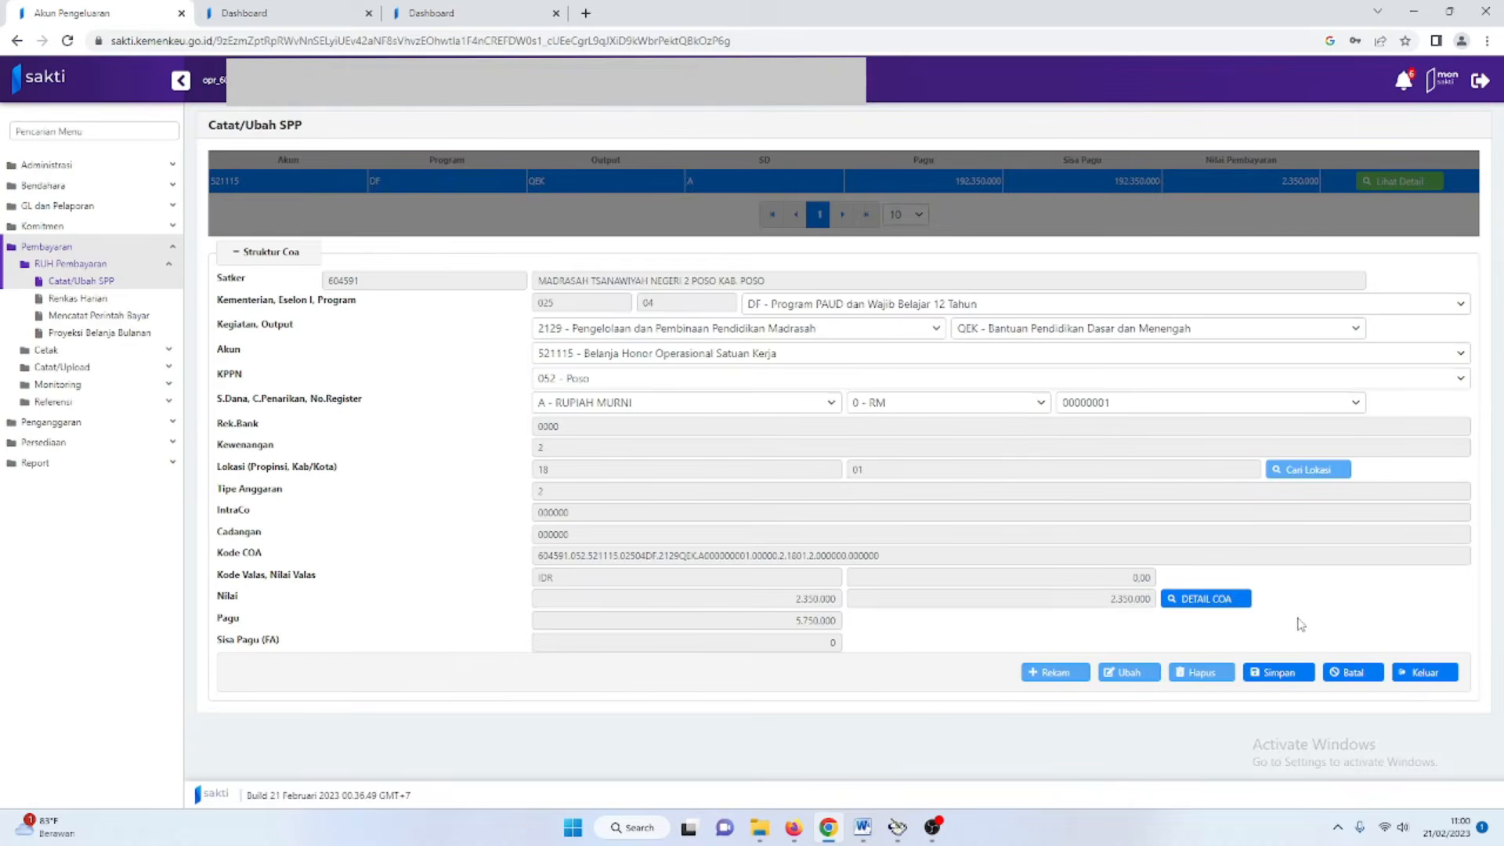
left_click(654, 356)
left_click(632, 380)
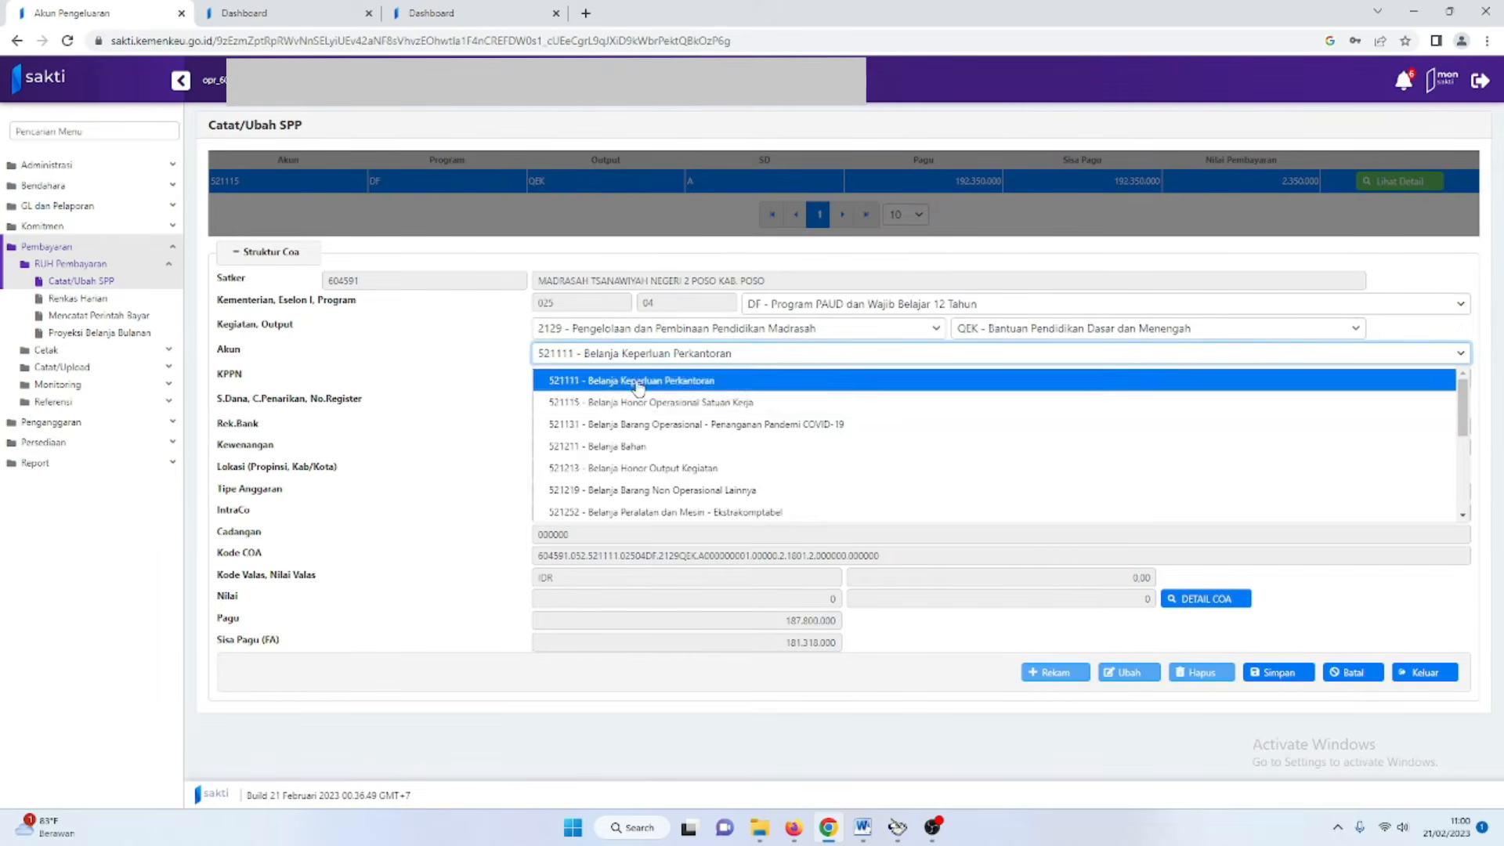
Add and save a COA detail using item 000059 - Honor Tenaga Kependidikan with a Nilai of 1.100.000.
left_click(1193, 600)
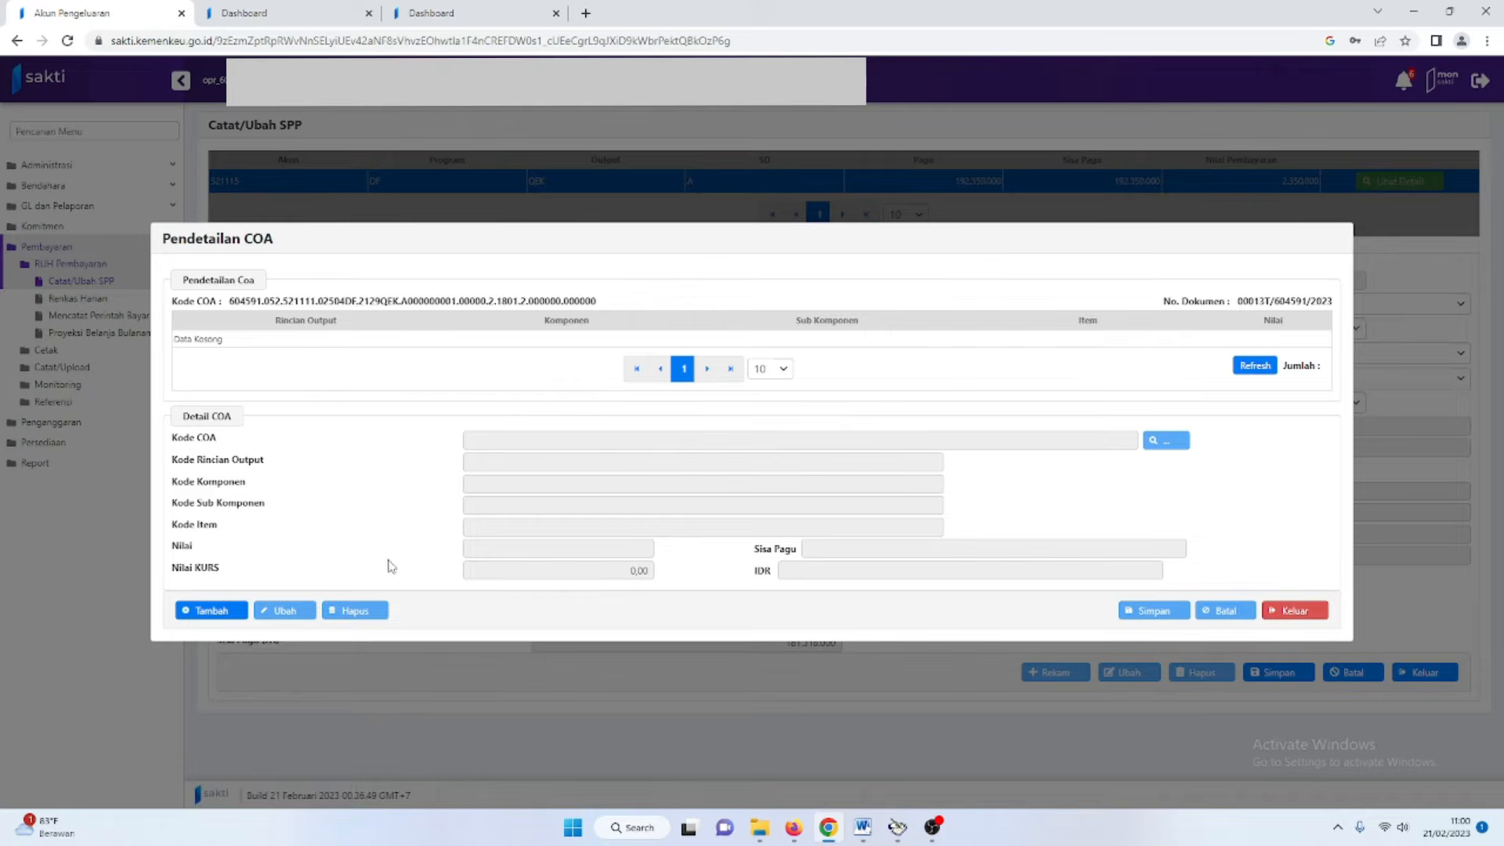
left_click(210, 611)
left_click(1171, 442)
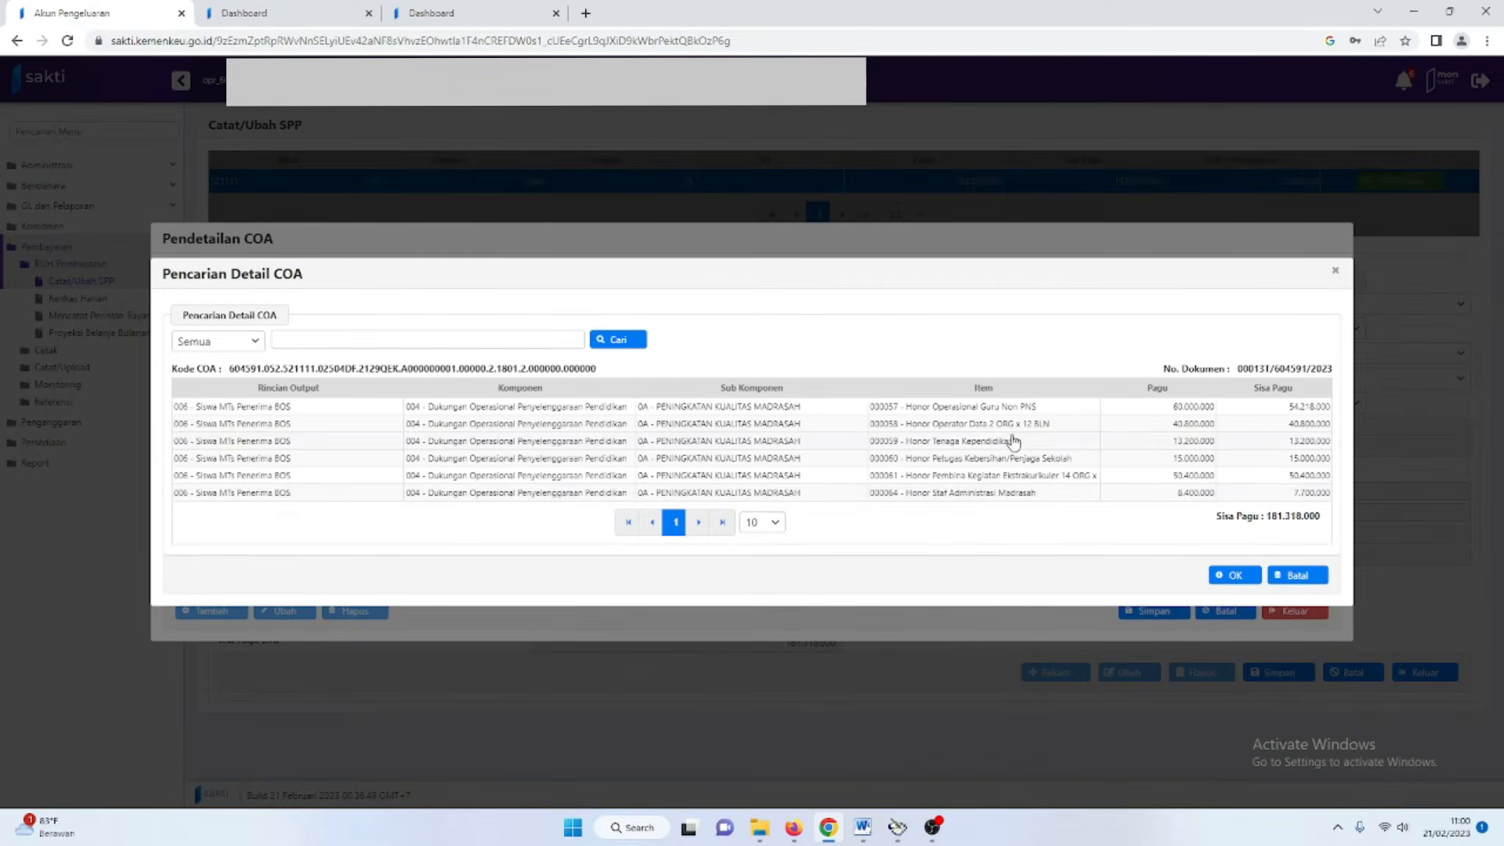
left_click(989, 442)
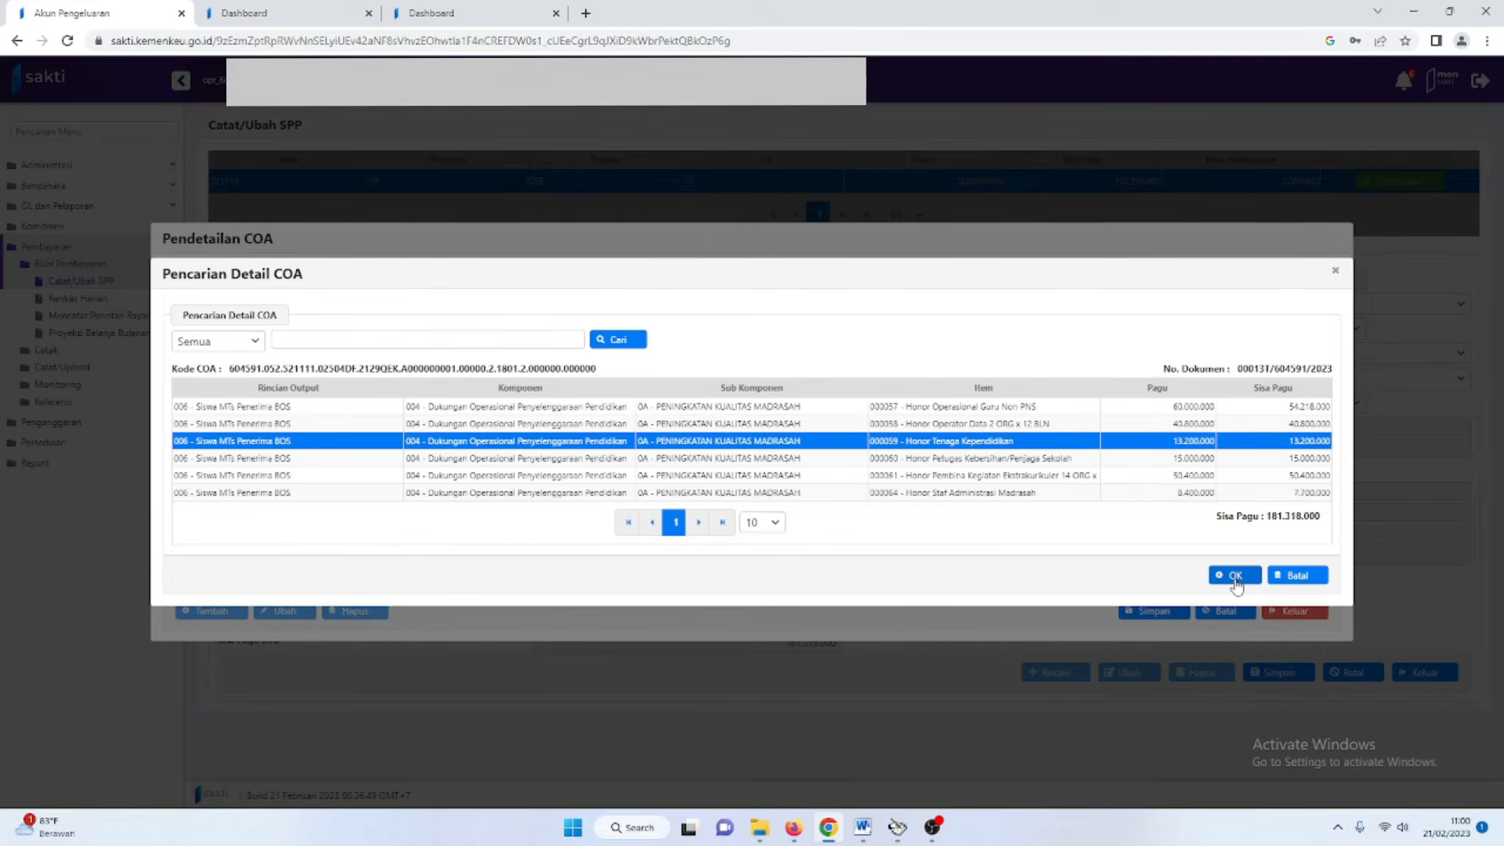
left_click(1235, 577)
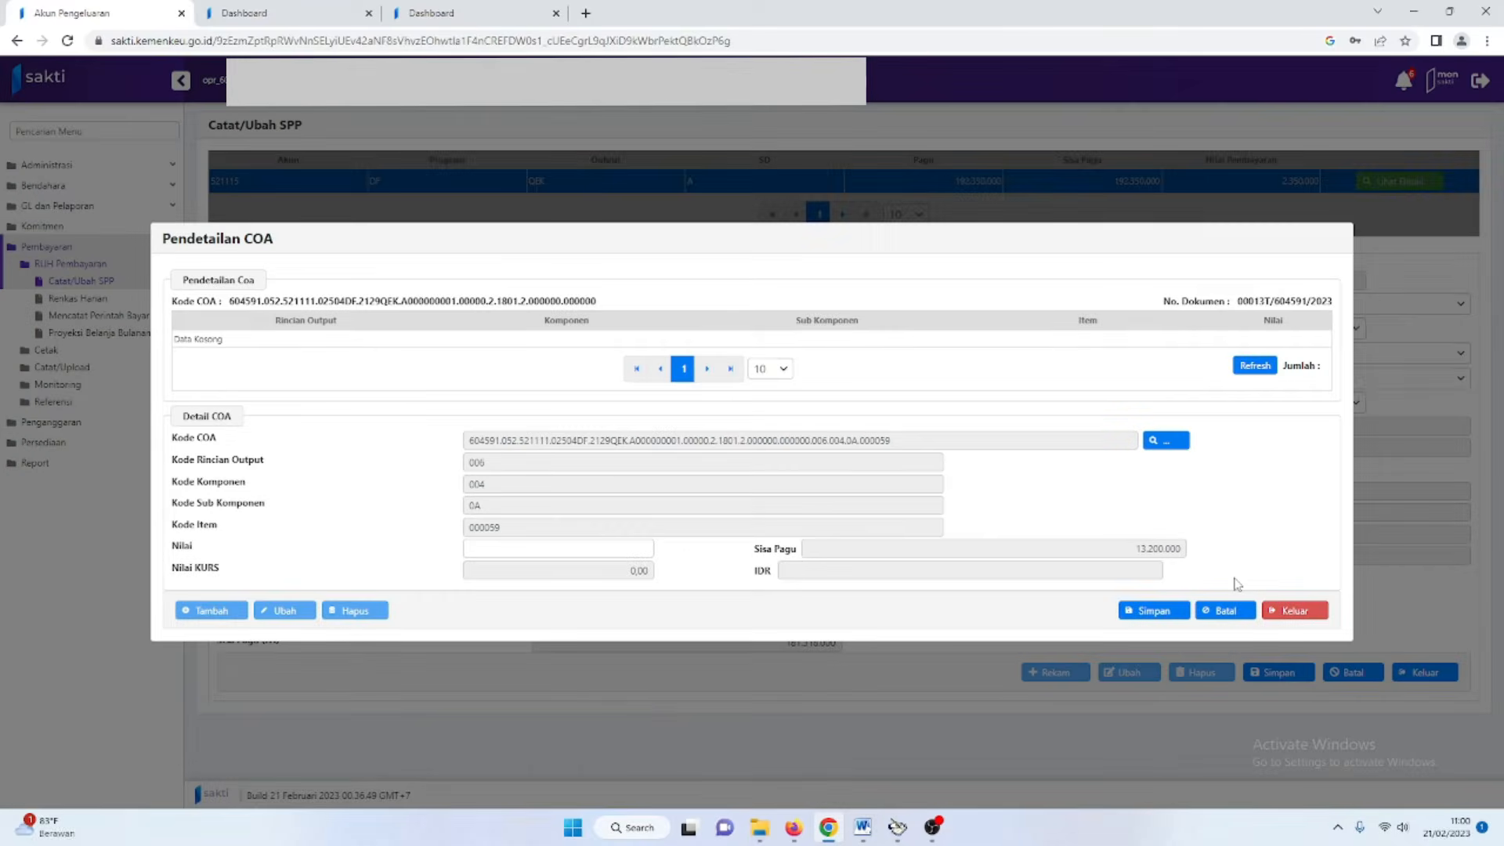
left_click(645, 551)
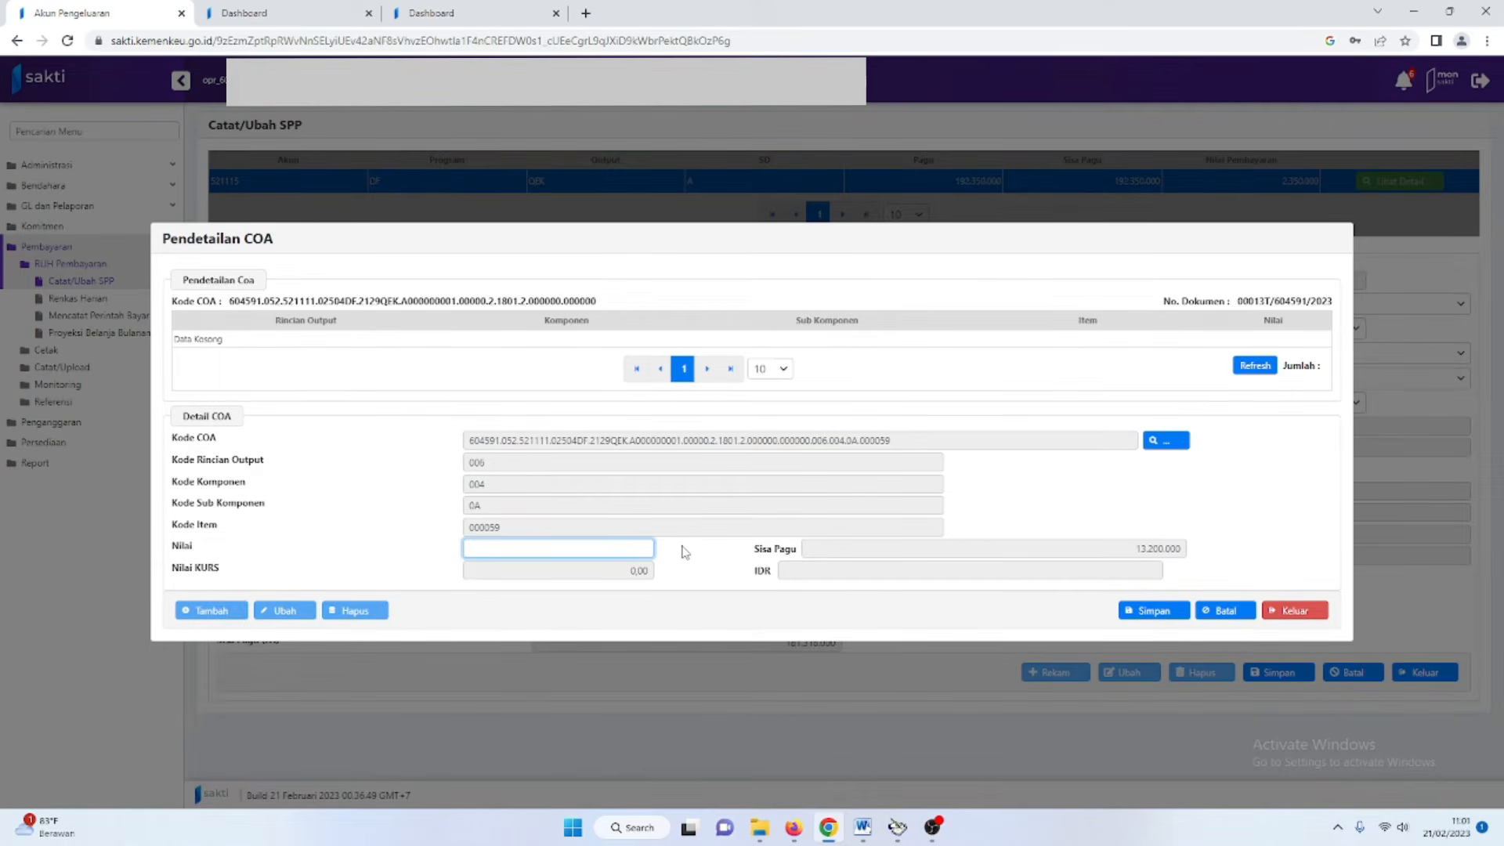
type("1.100.000")
left_click(774, 517)
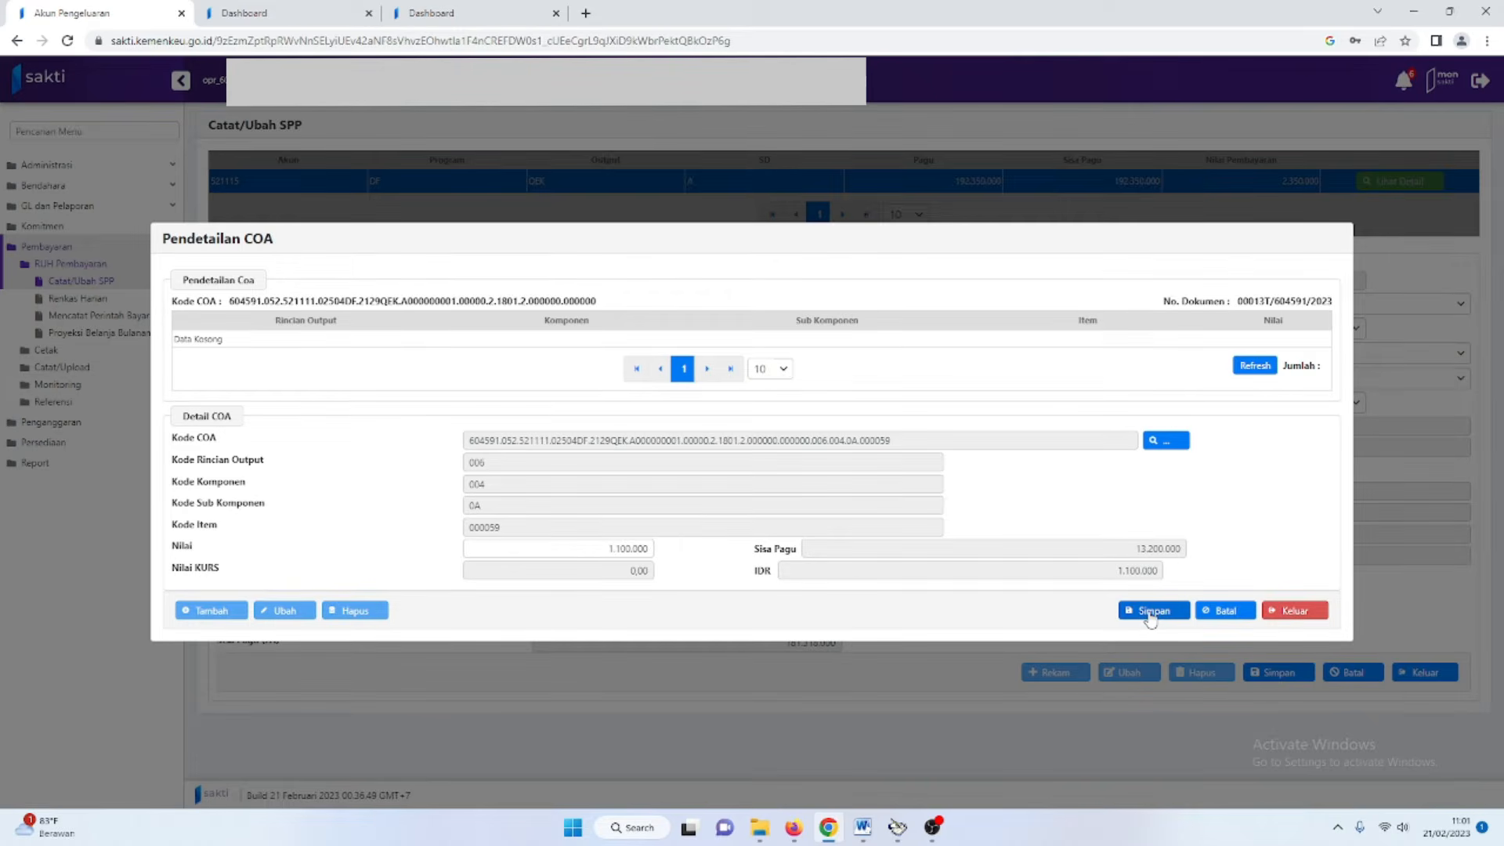
left_click(1149, 619)
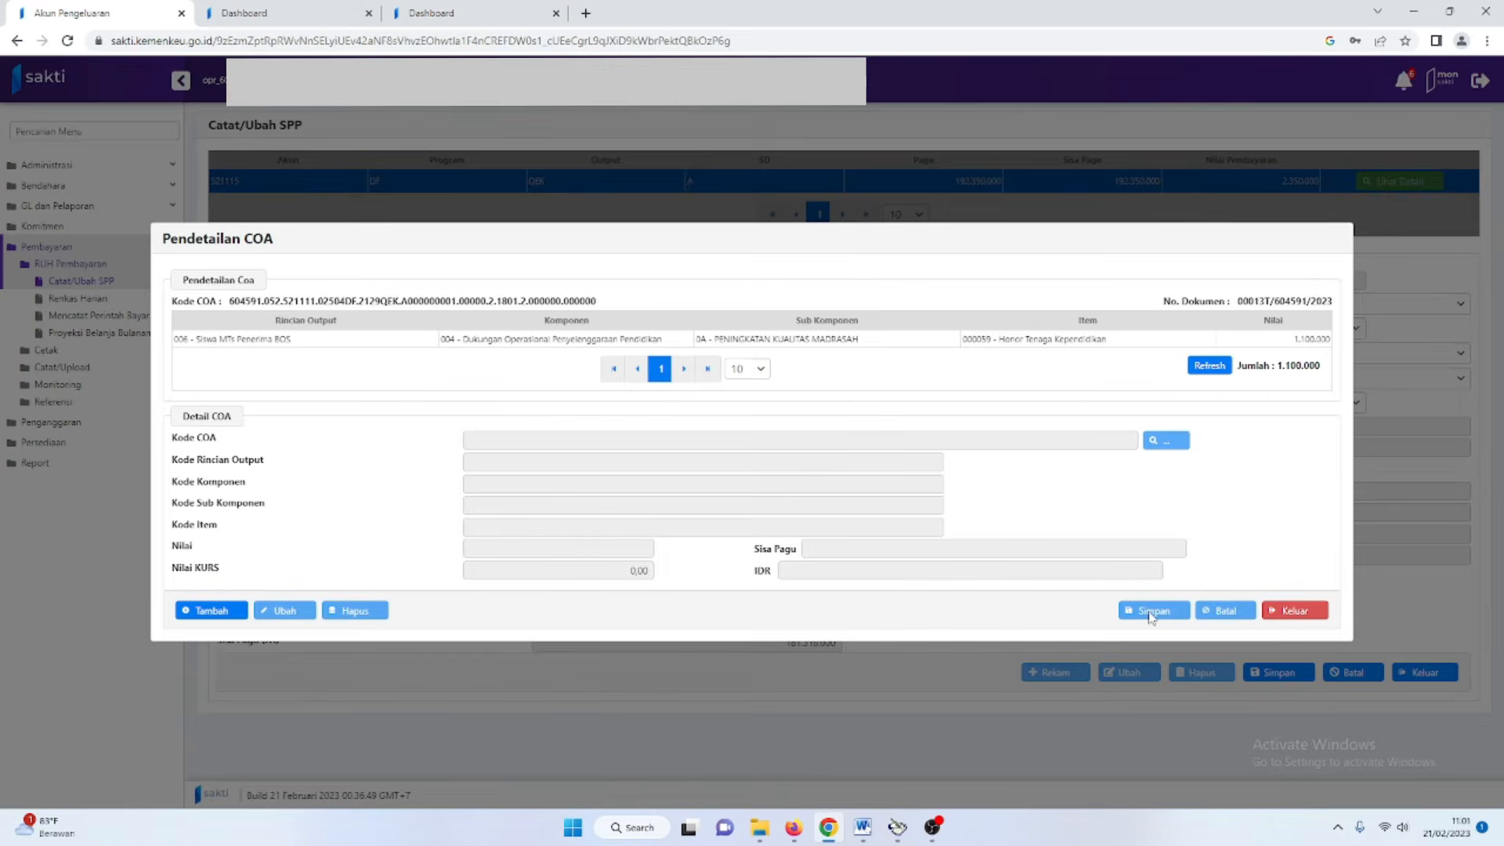
Add and save a COA detail using item 000060 - Honor Petugas Kebersihan/Penjaga Sekolah with Nilai 1.250.000, then close the COA details.
left_click(212, 612)
left_click(1163, 441)
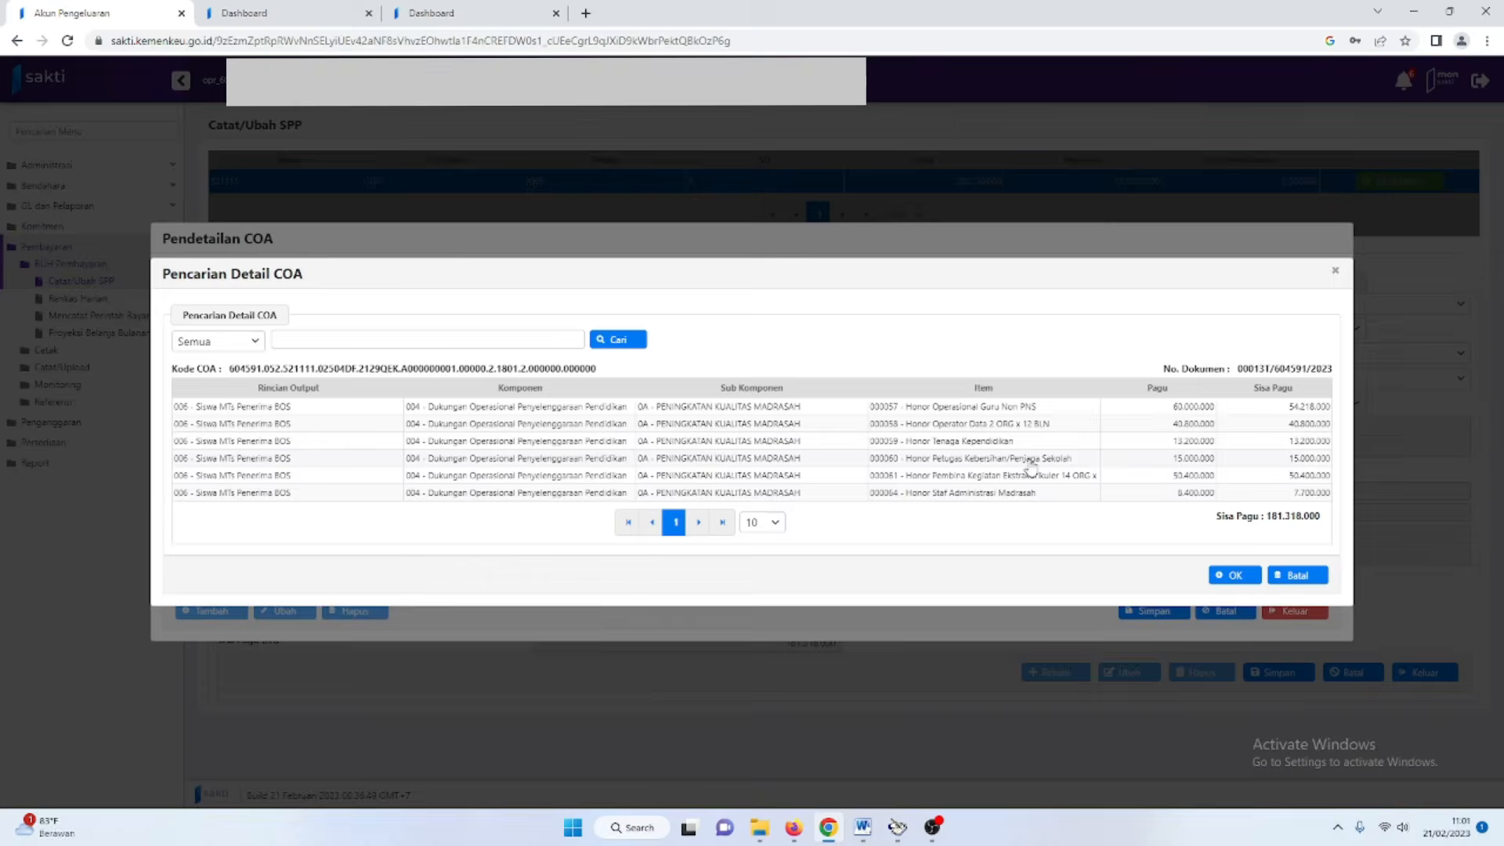
left_click(1029, 462)
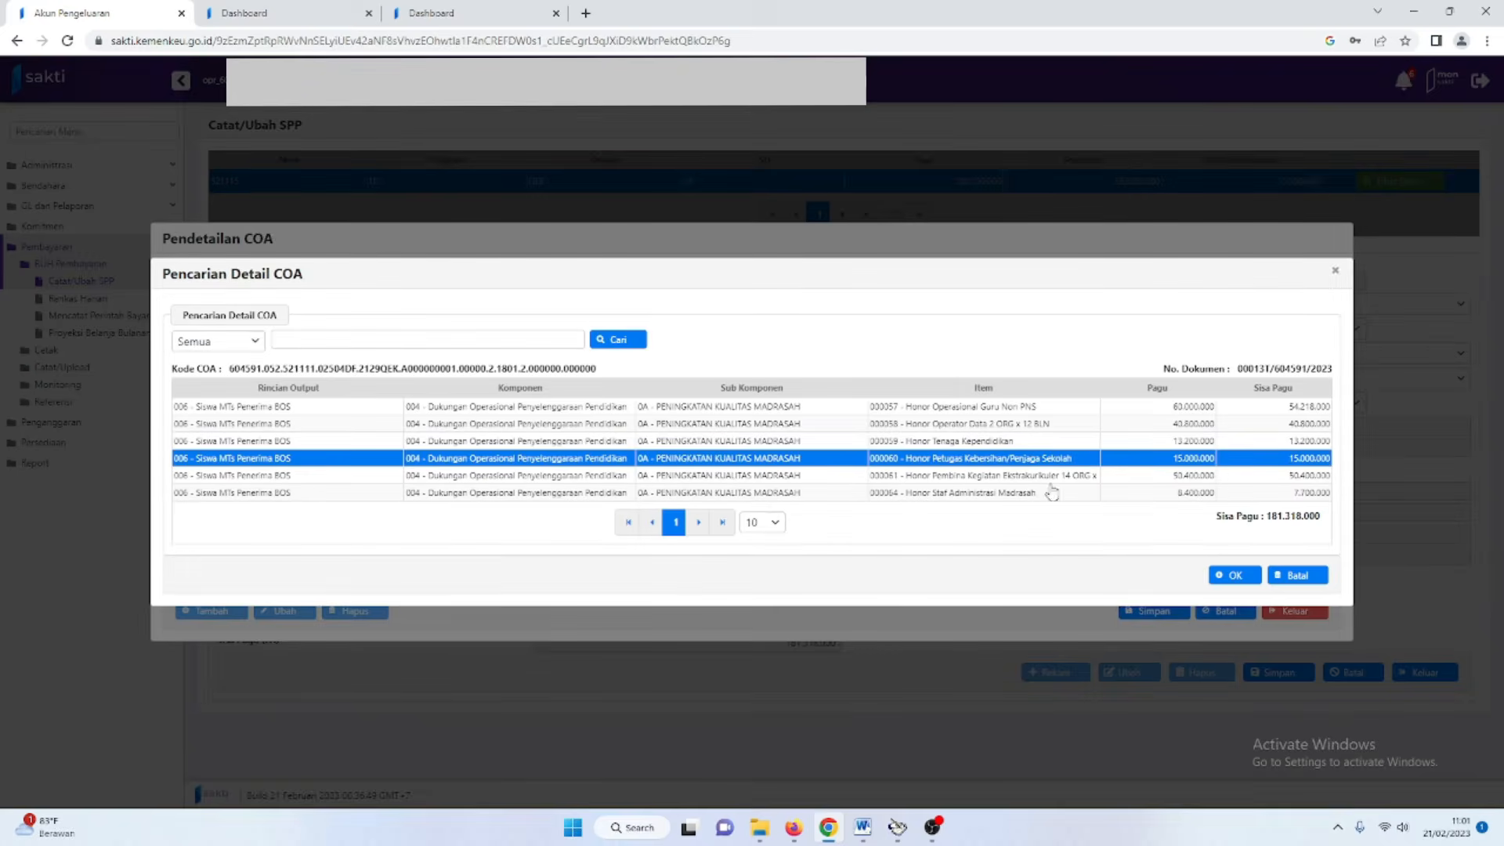
left_click(1233, 575)
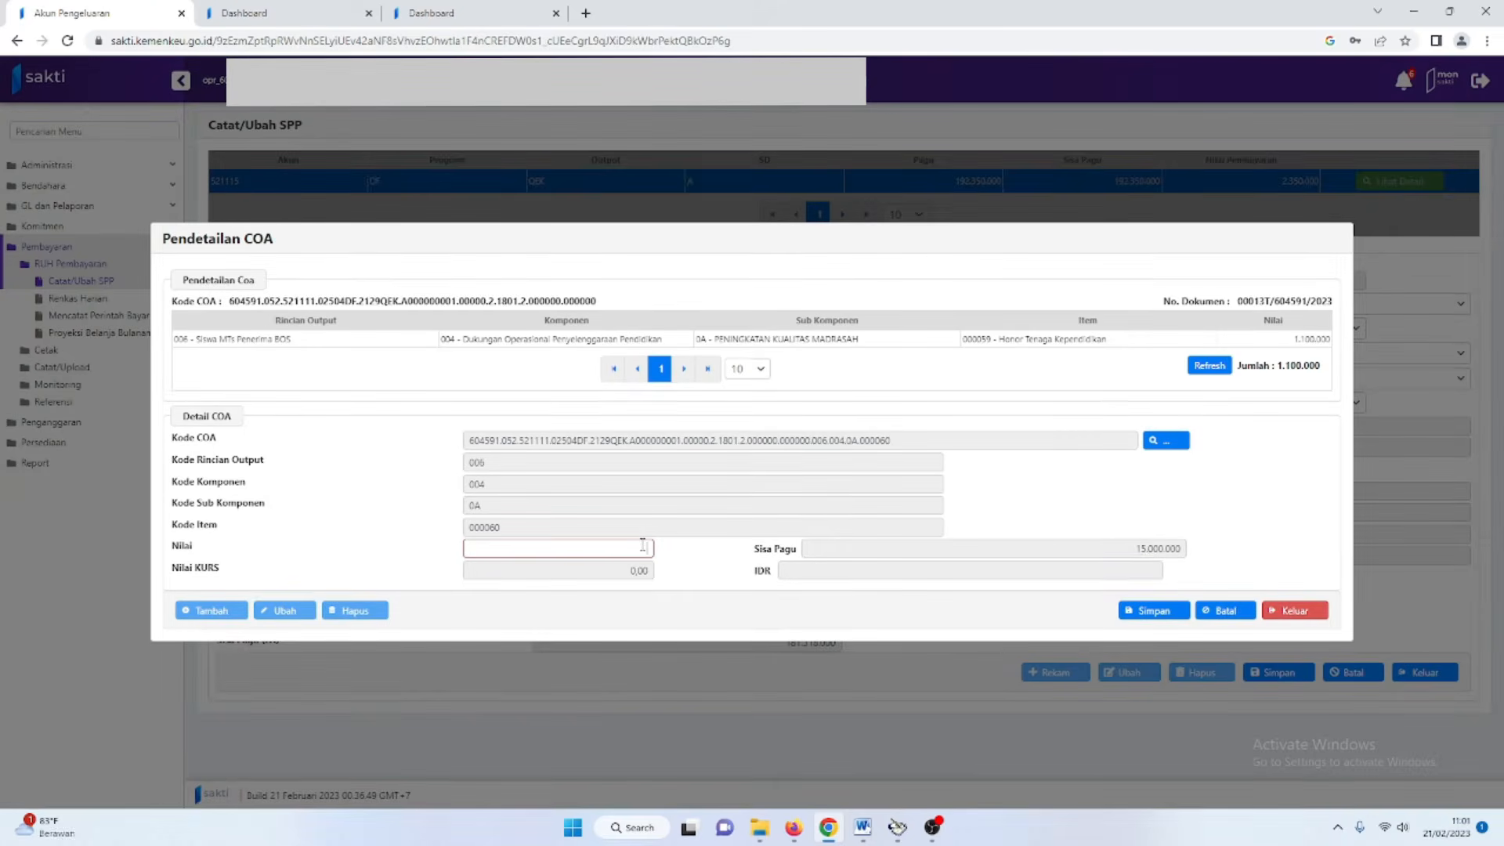
left_click(642, 547)
type("1.250.000")
left_click(1168, 619)
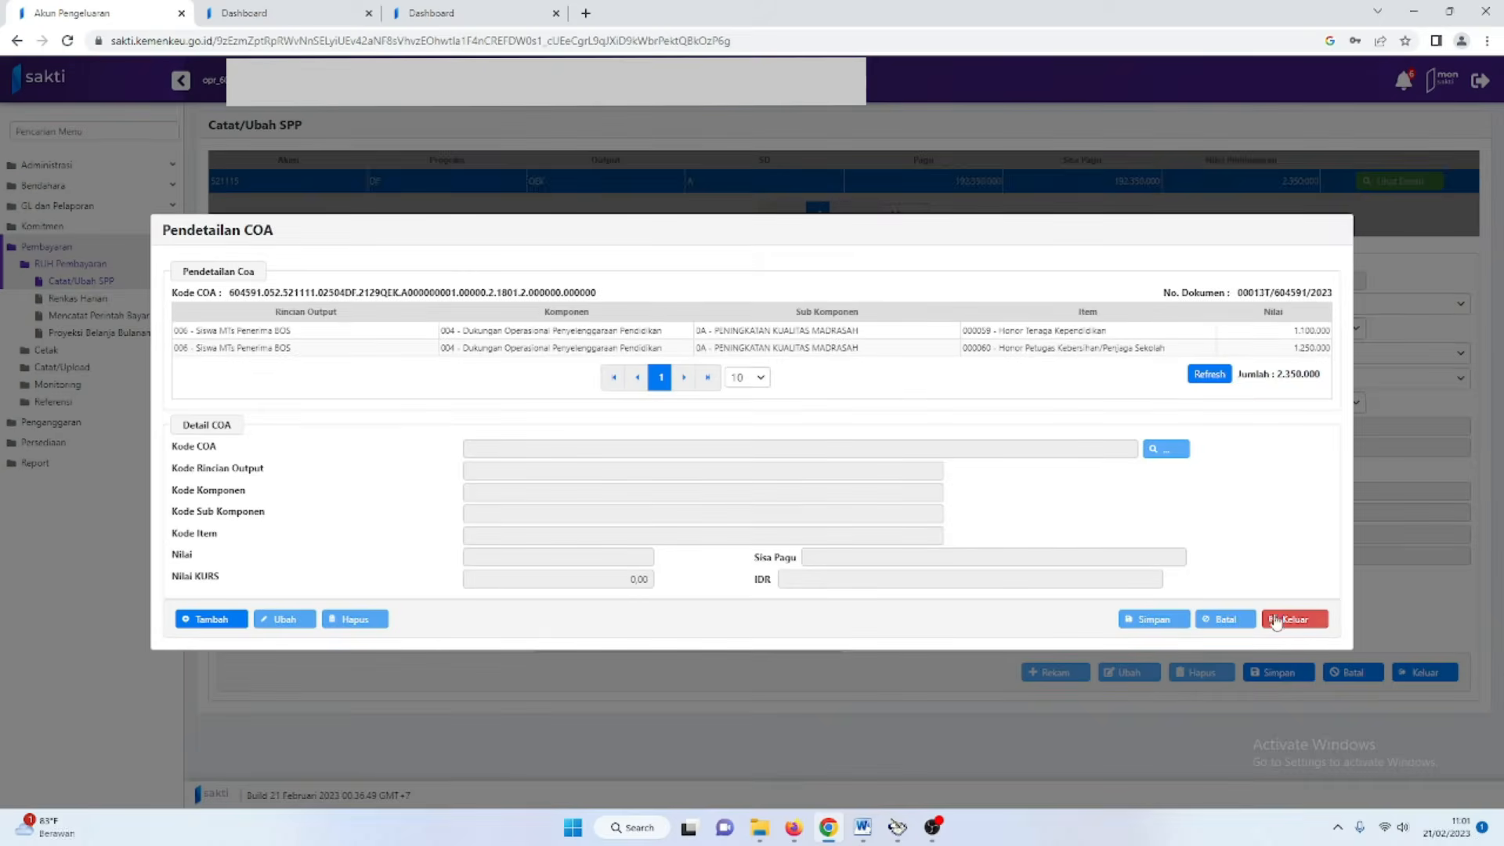
left_click(1275, 621)
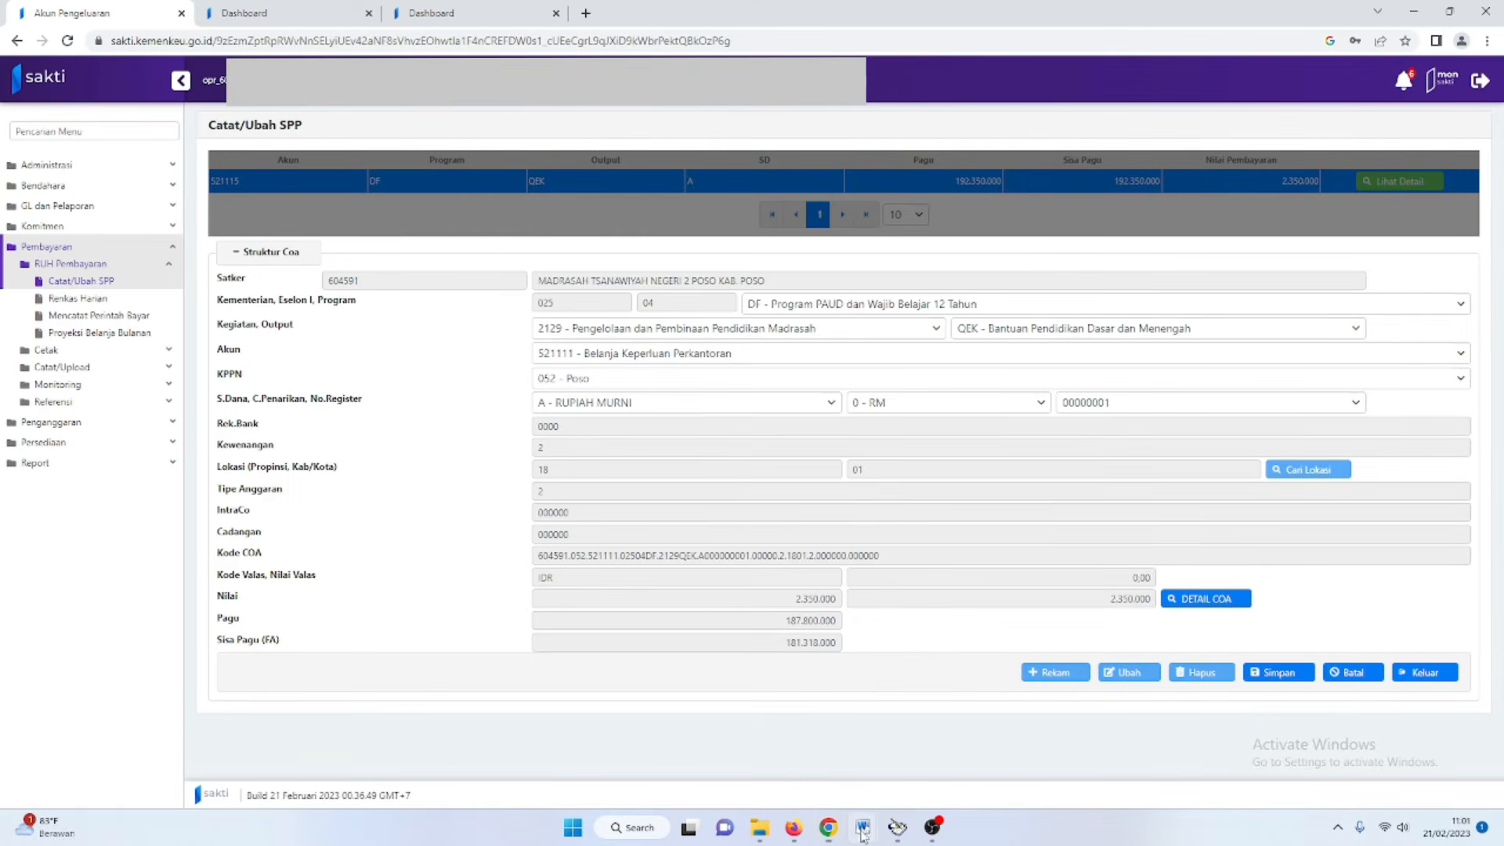
Switch to the Word document Lampiran Perbaikan SPM, check the amount beside the corrected account 521111, then return to SAKTI.
left_click(964, 745)
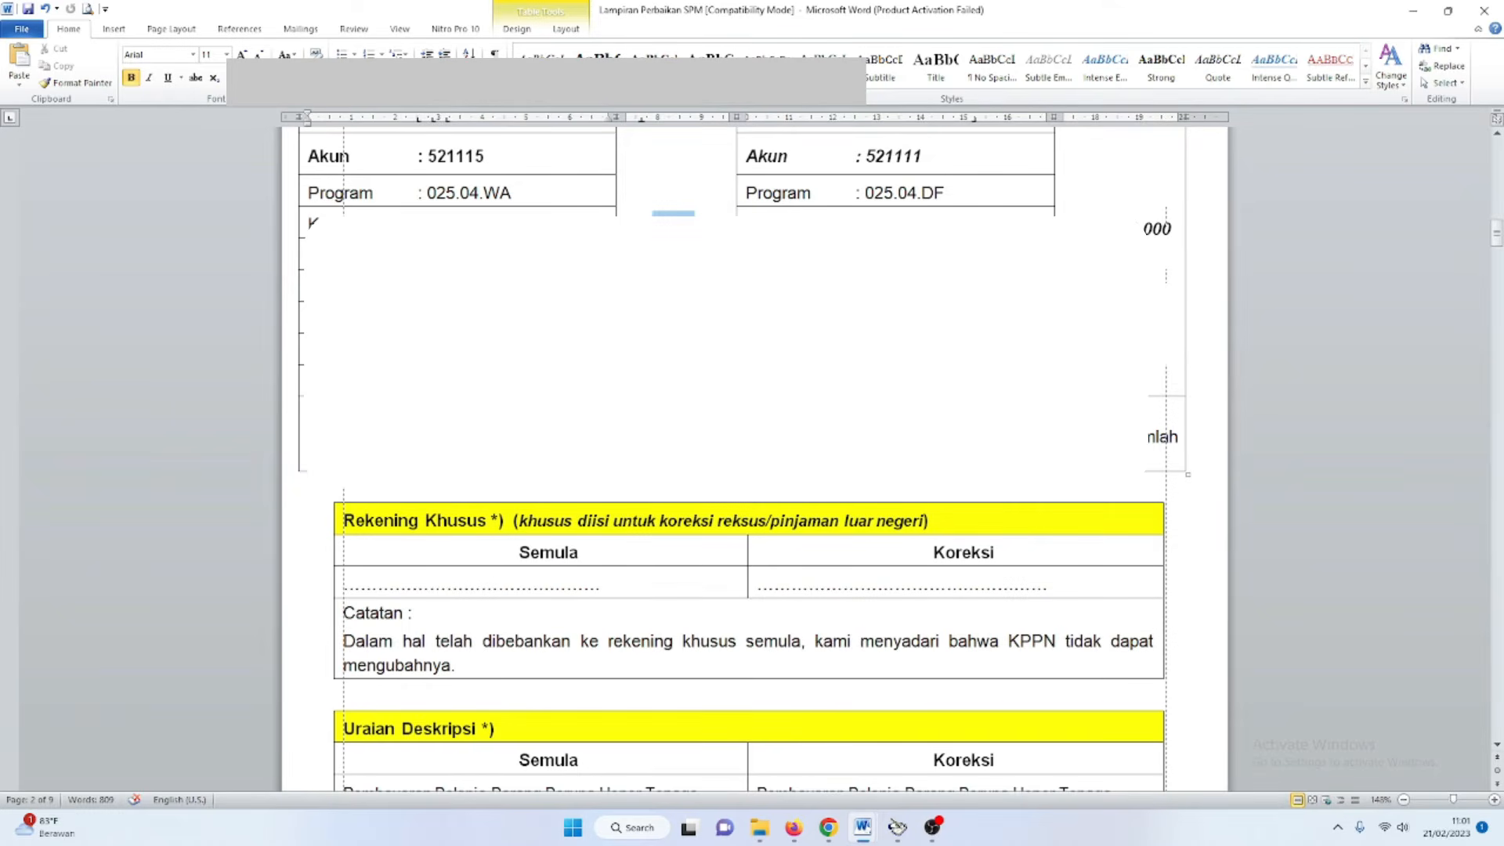
left_click_drag(1070, 234, 1165, 246)
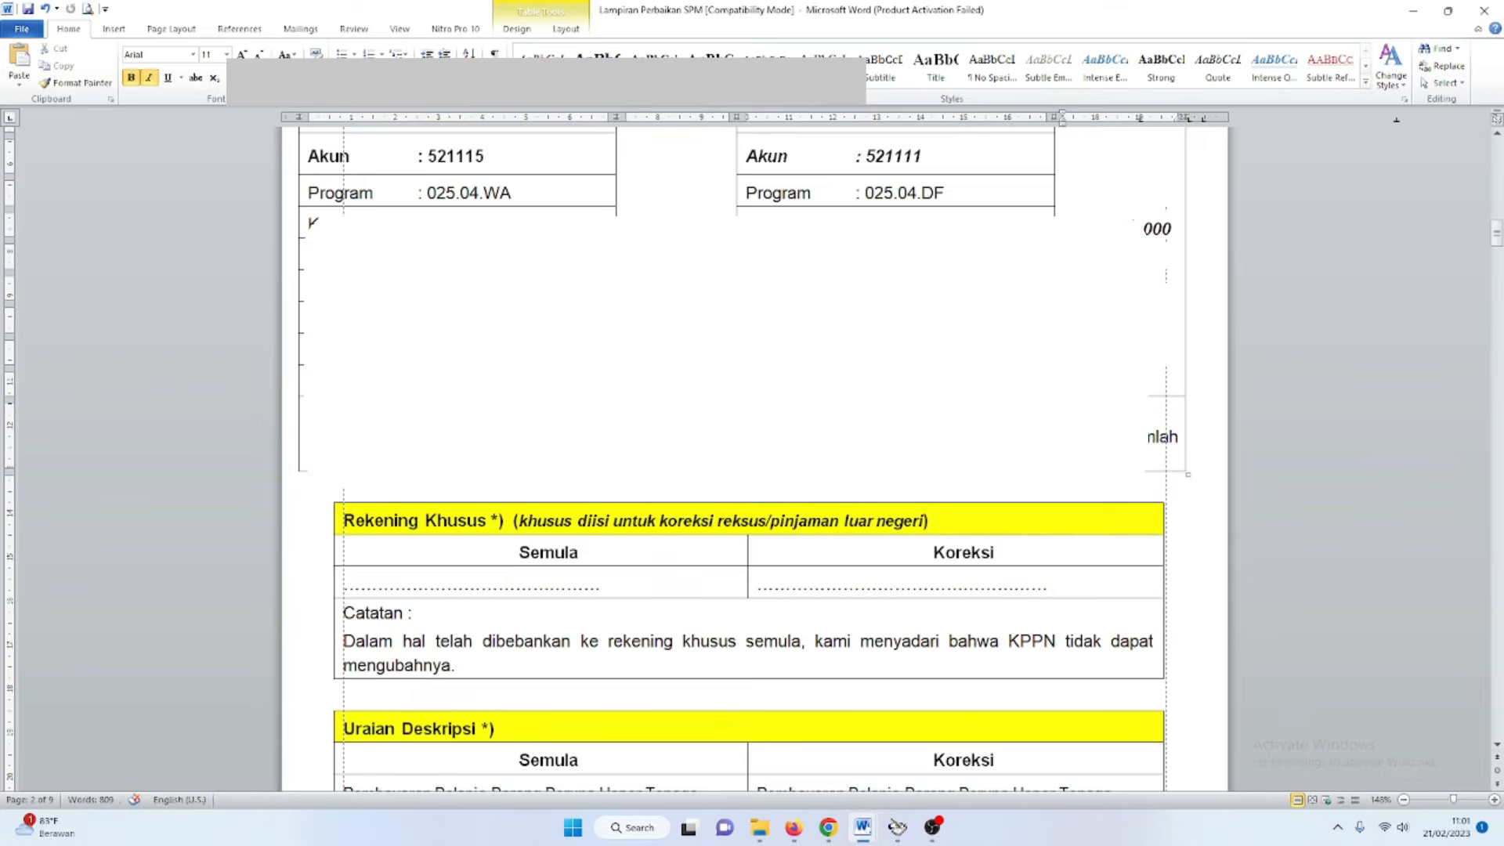
key("alt+Tab")
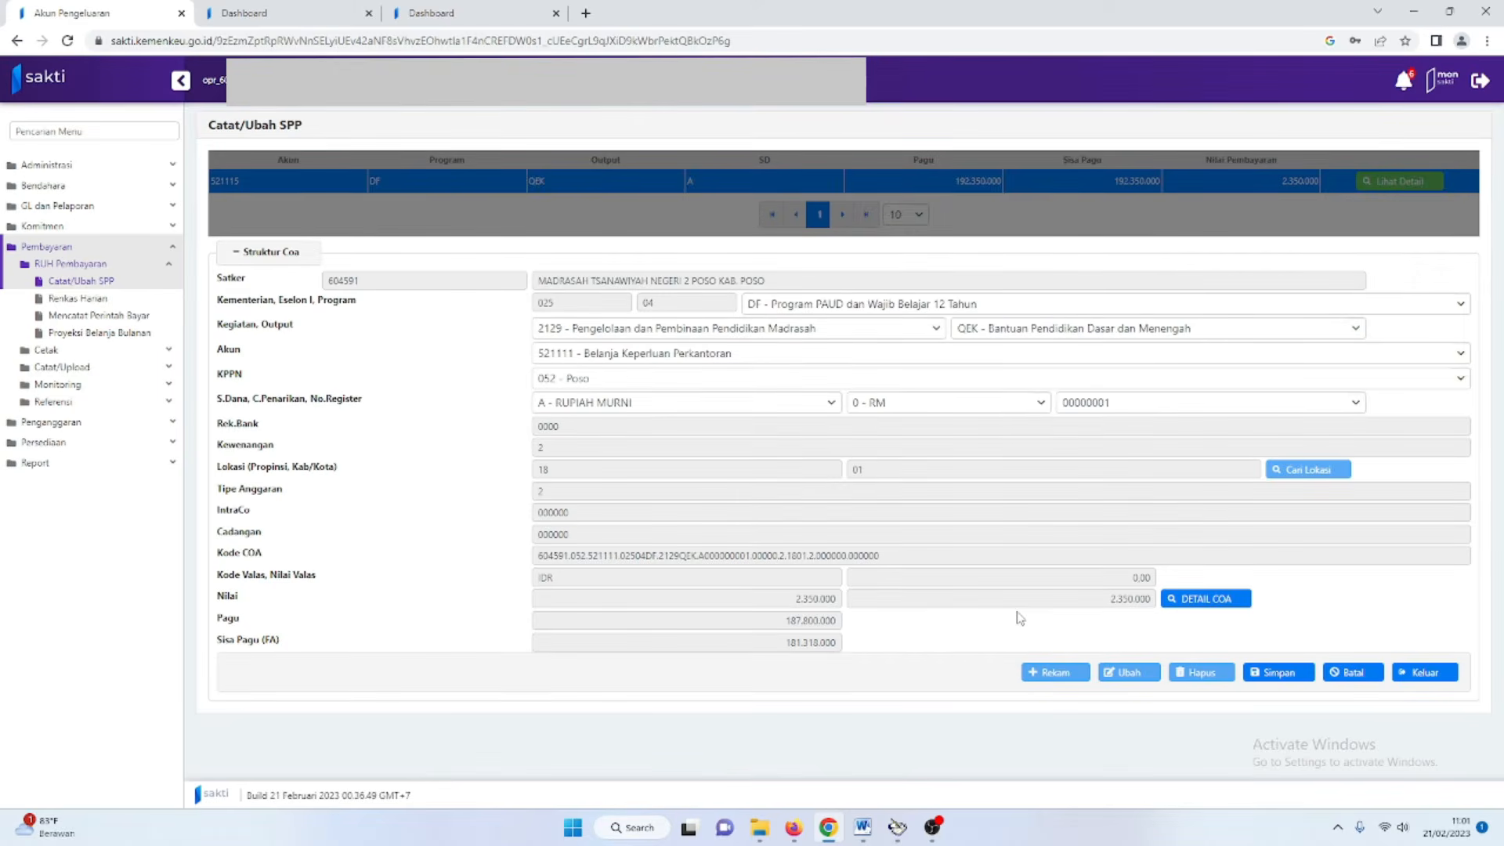
Save the corrected 521111 account entry, close the account form, and save the correction SPP for 00013A.
left_click(1277, 678)
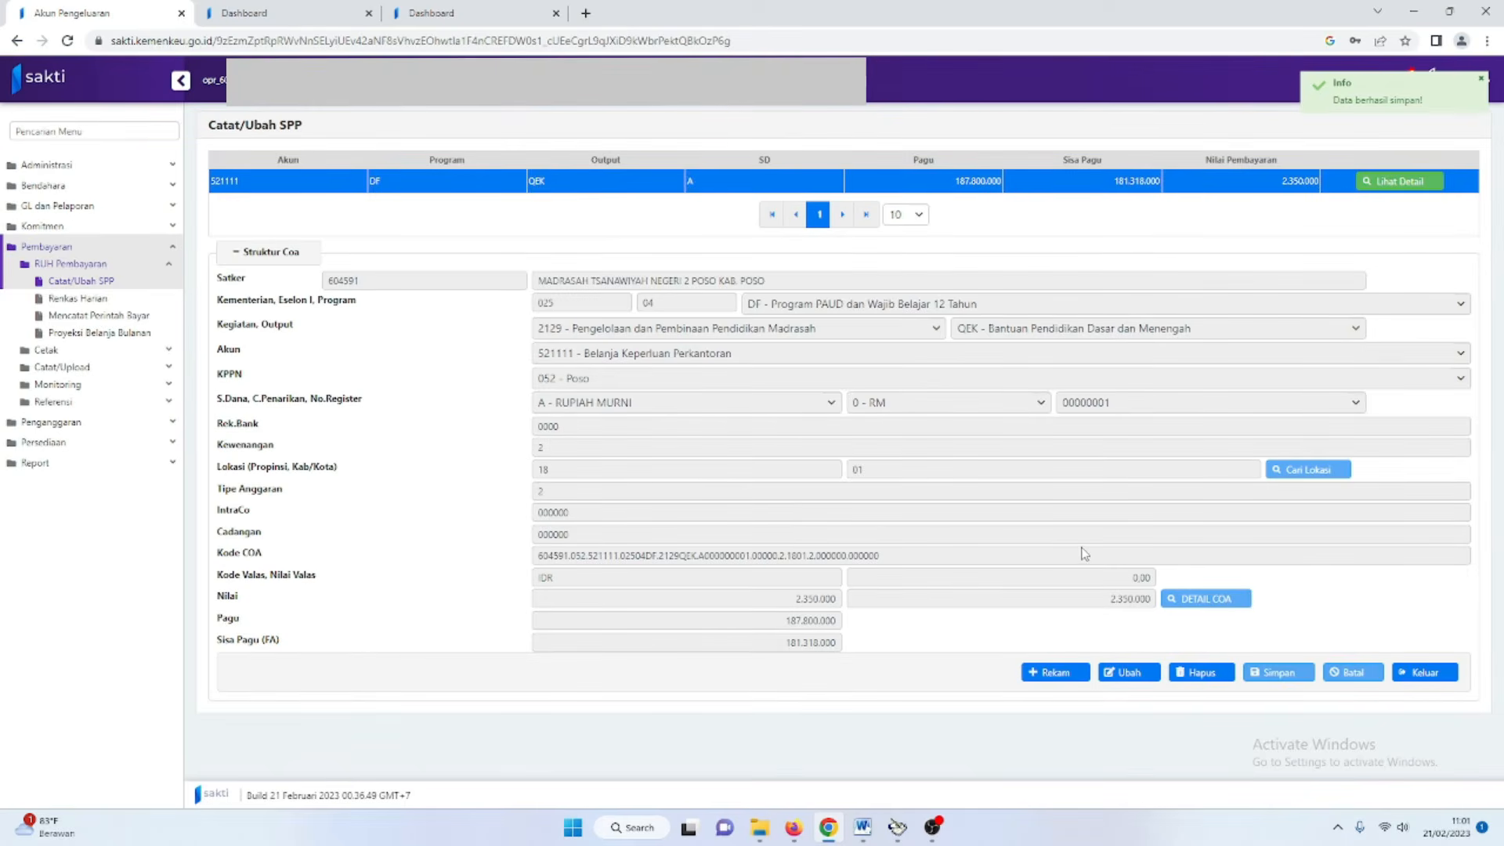
left_click(1421, 678)
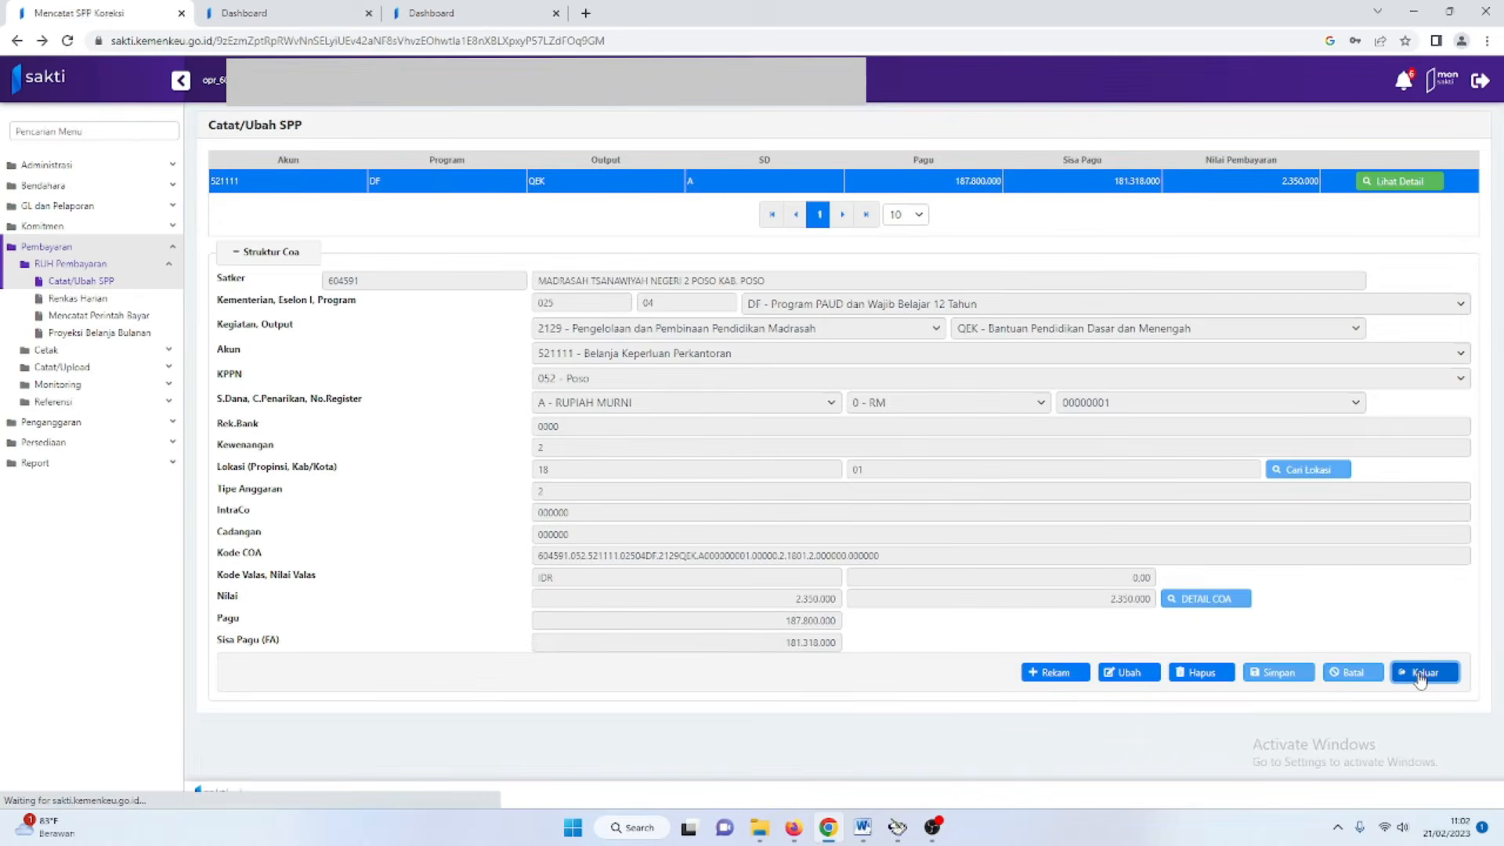
scroll(644, 543, "down", 3)
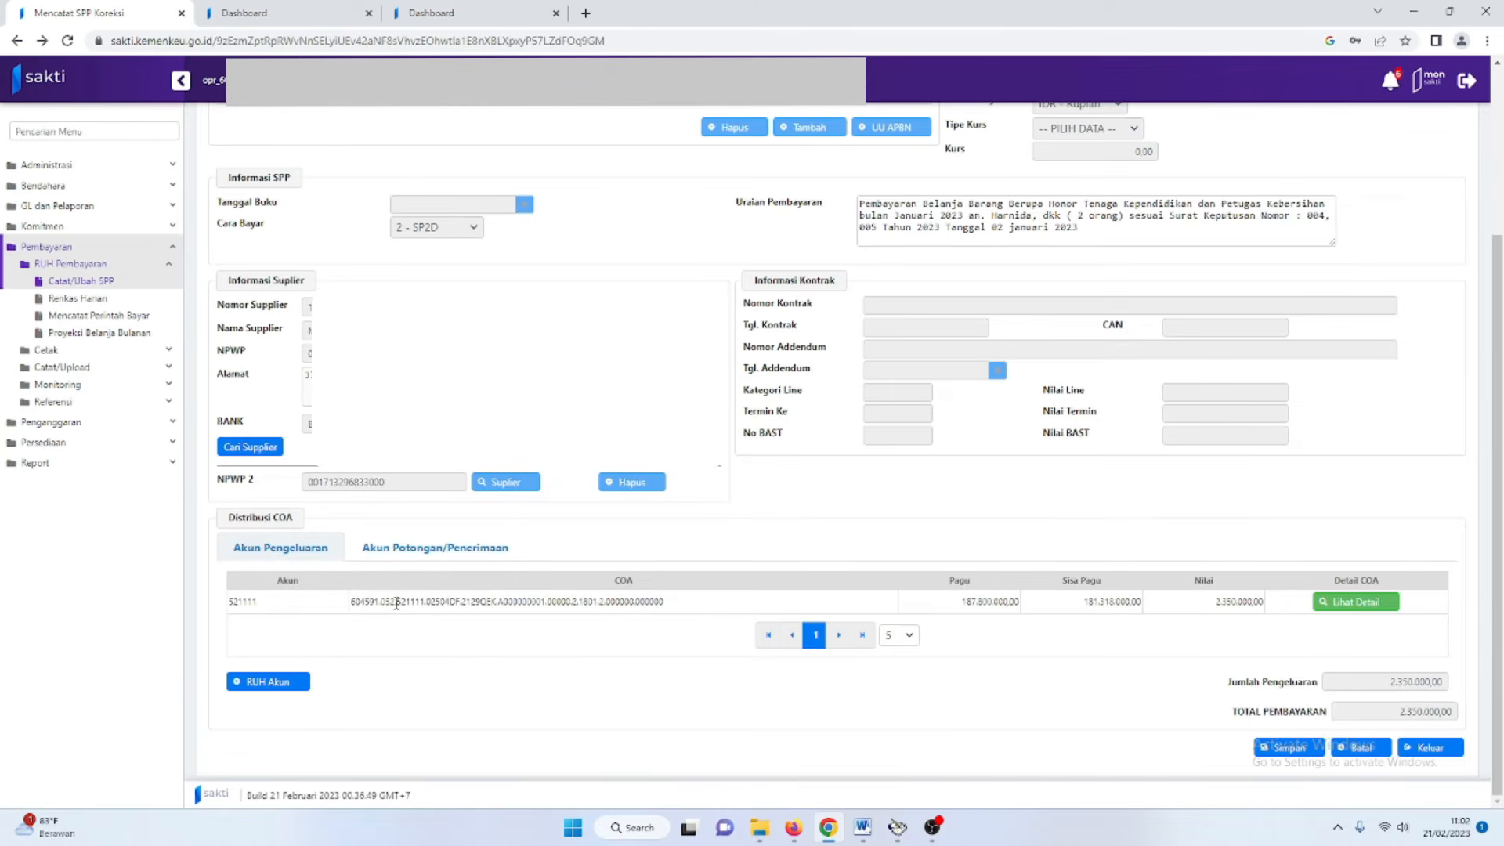
left_click_drag(397, 603, 426, 602)
left_click(1289, 748)
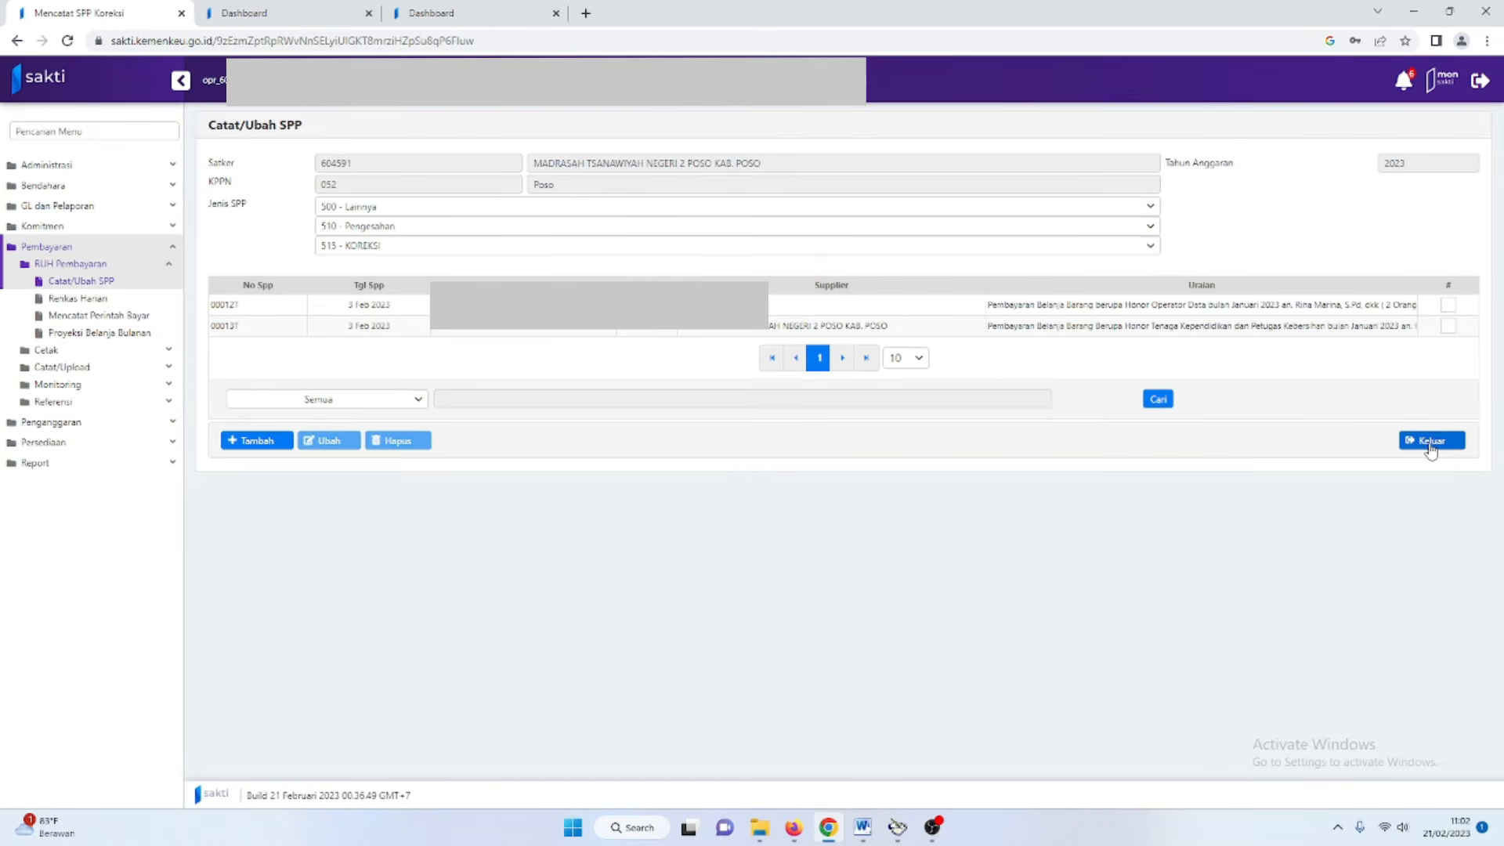
Exit the Catat/Ubah SPP form, confirming the closure, and open the Mencetak SPP form under Pembayaran.
left_click(1430, 444)
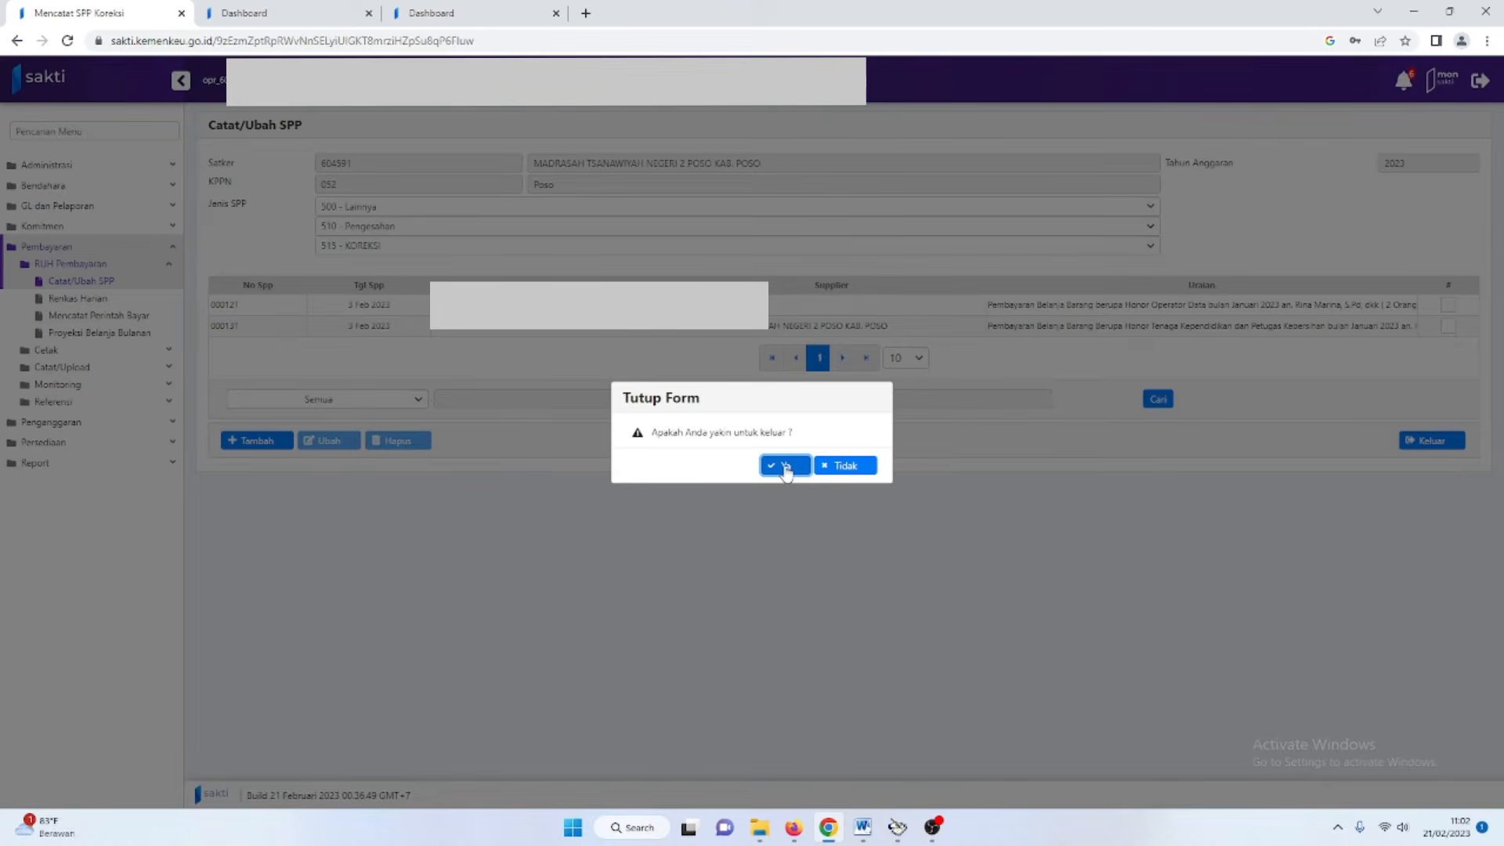
left_click(785, 466)
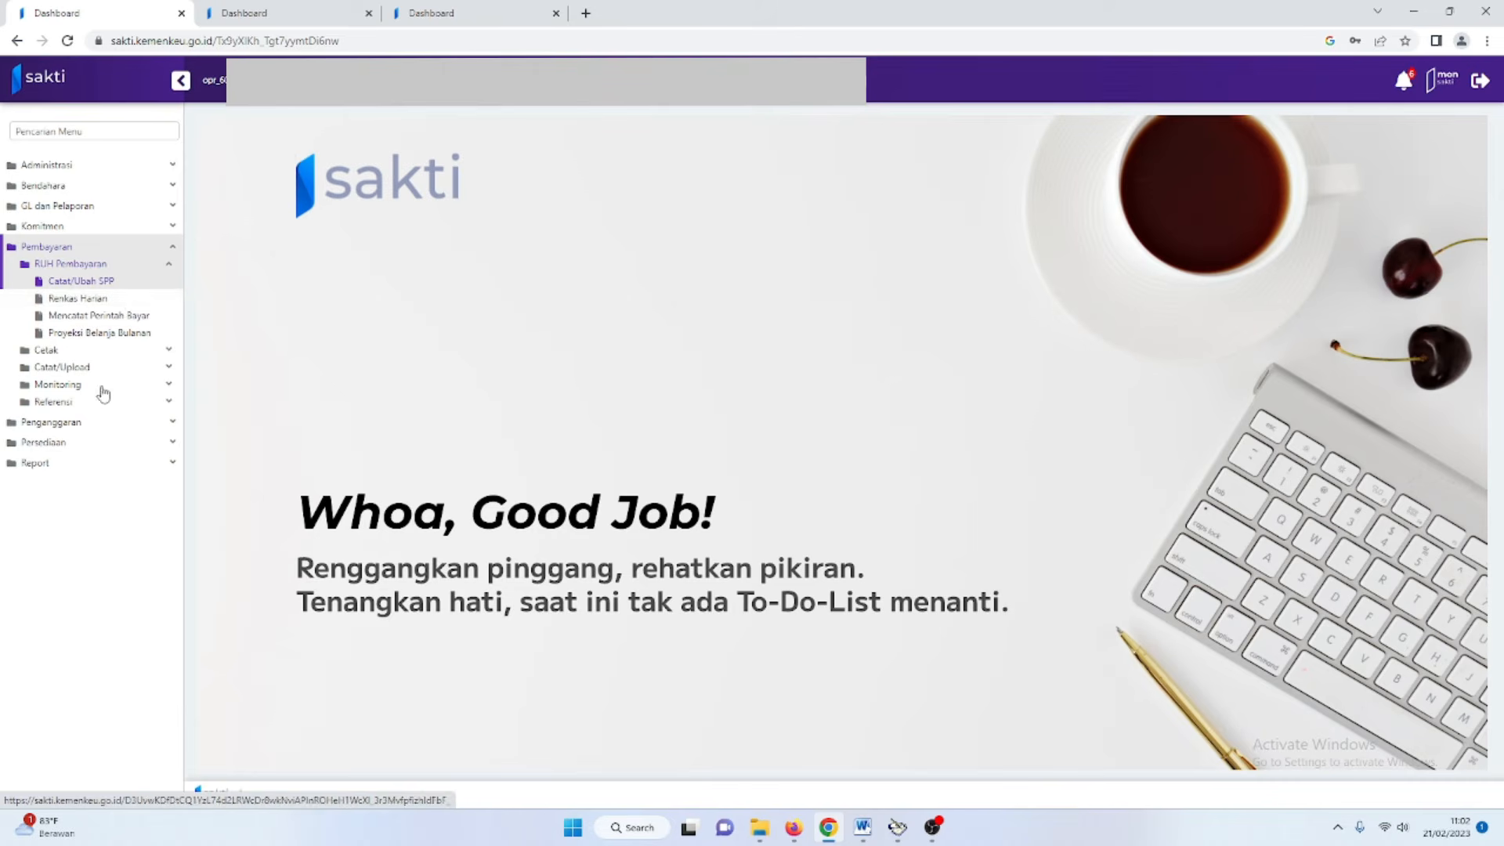
left_click(81, 352)
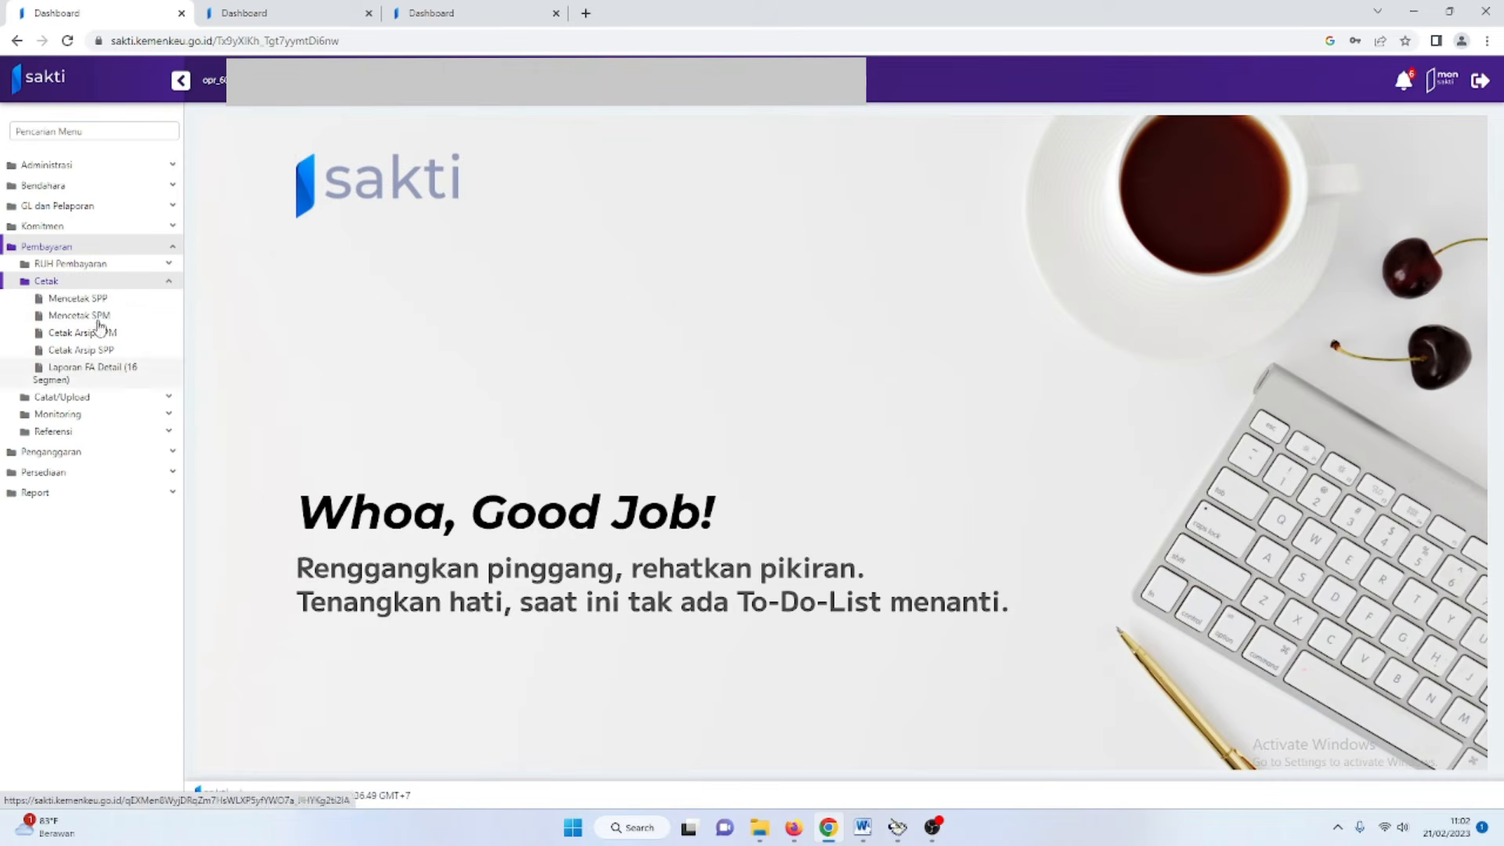
left_click(107, 302)
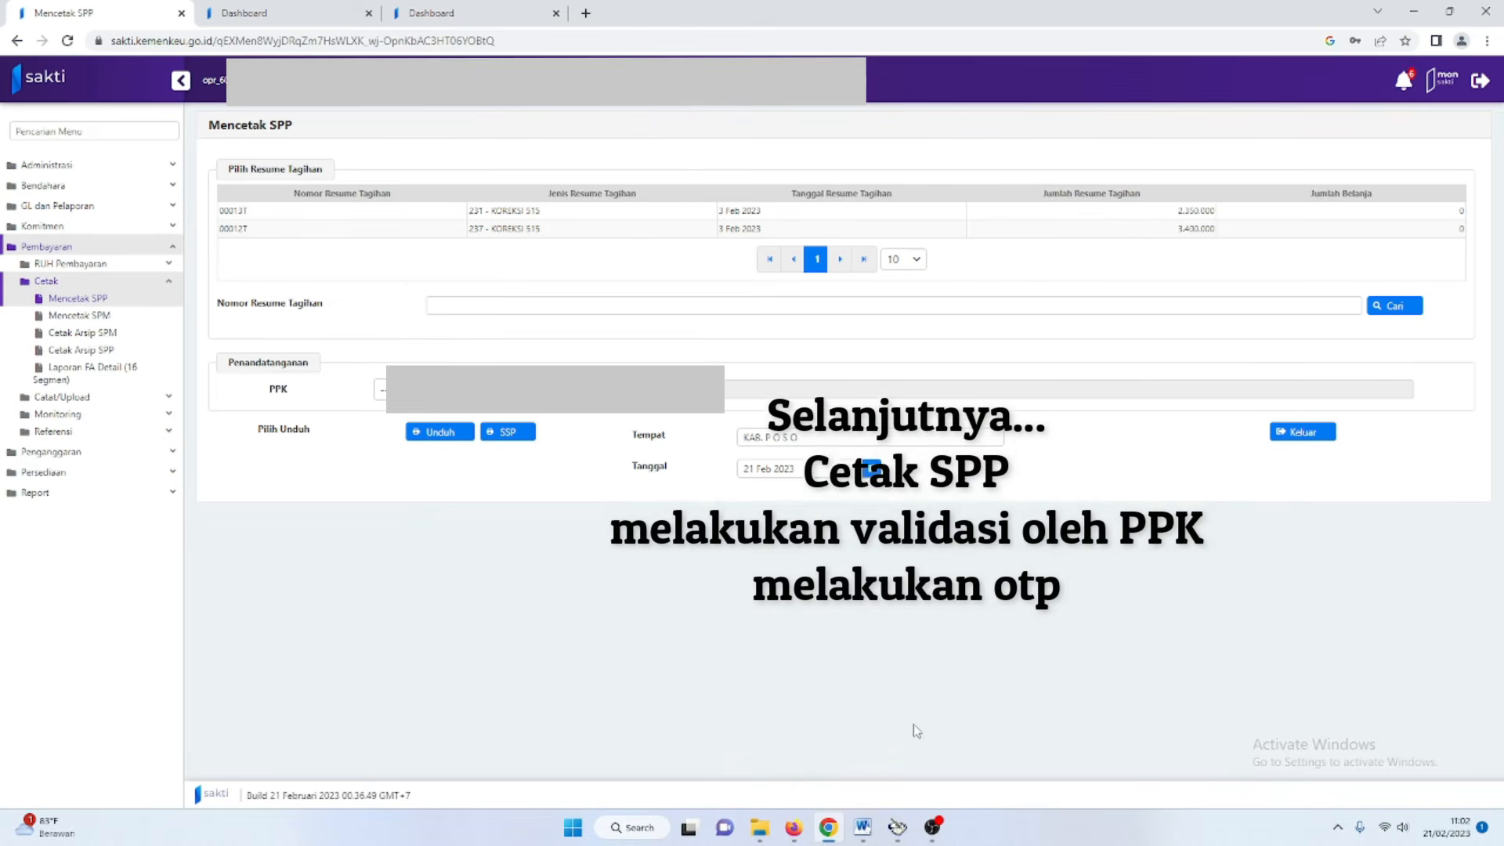
Download the SPP printout for correction 00013T with the PPK signatory selected, place Poso and date 03 Feb 2023.
left_click(584, 211)
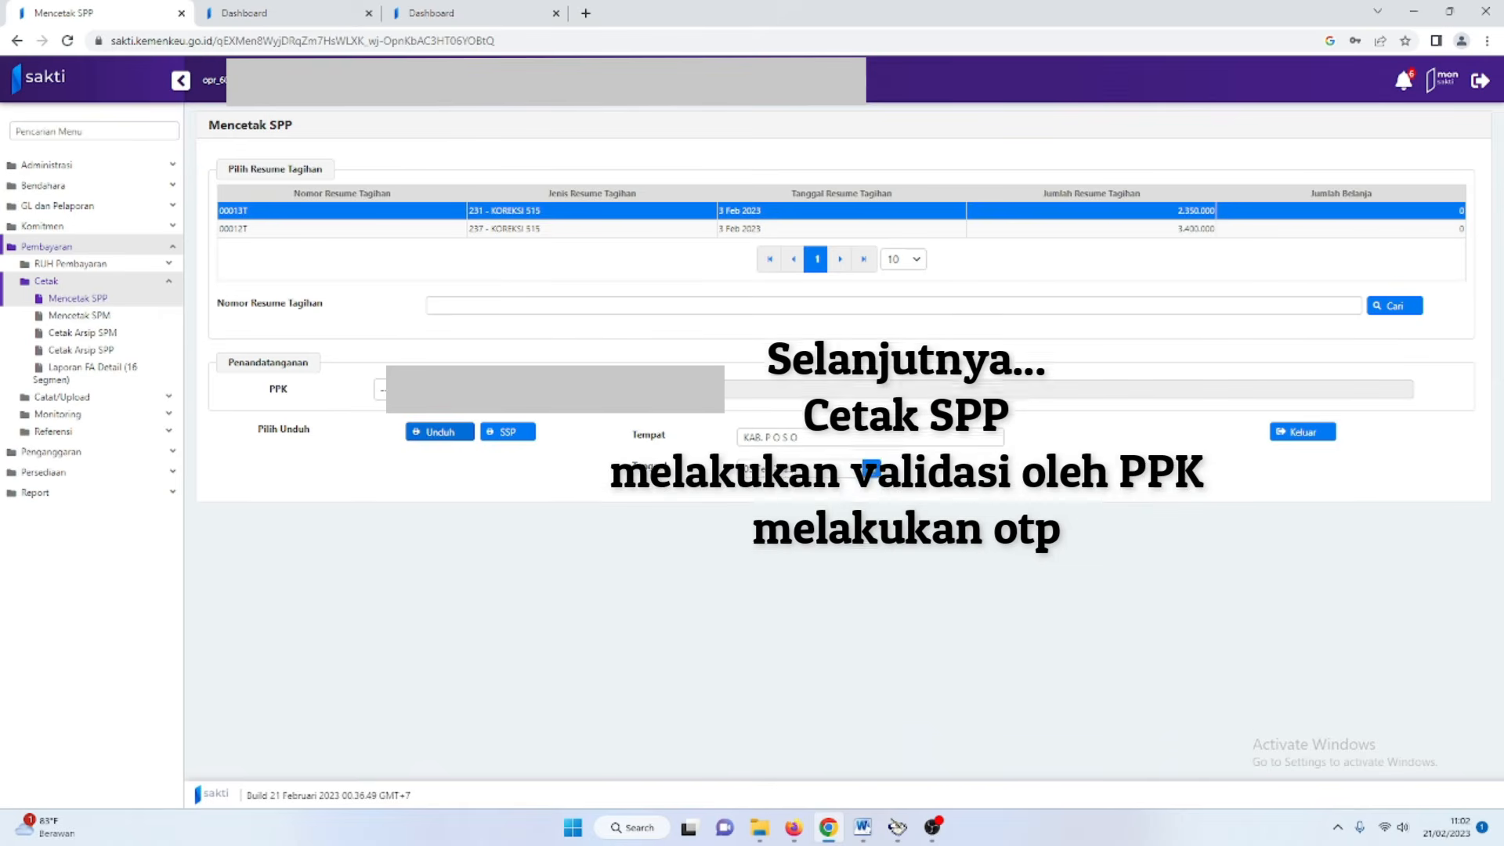
left_click(436, 415)
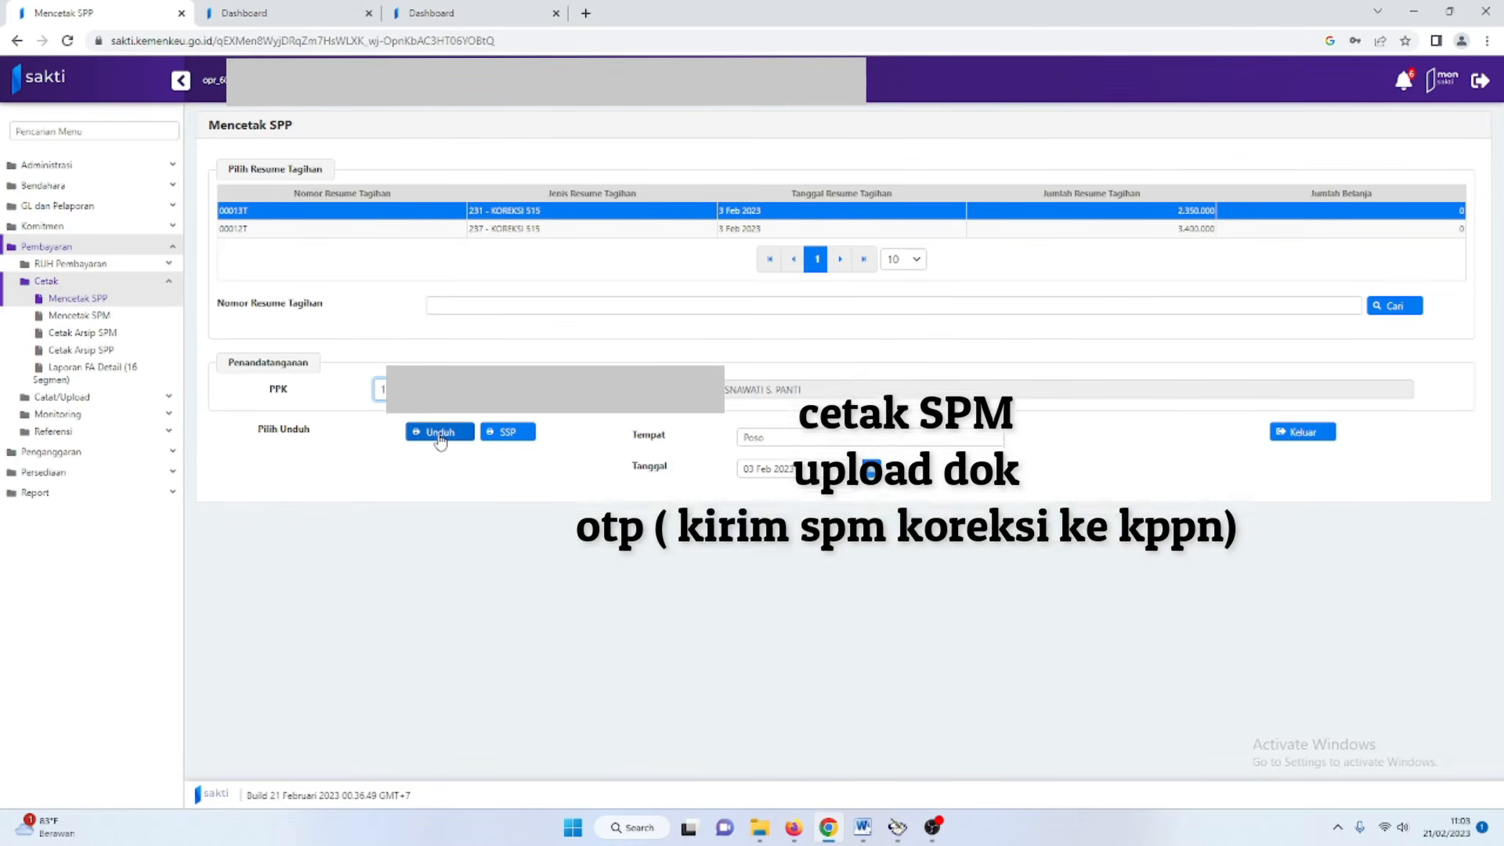
left_click(440, 436)
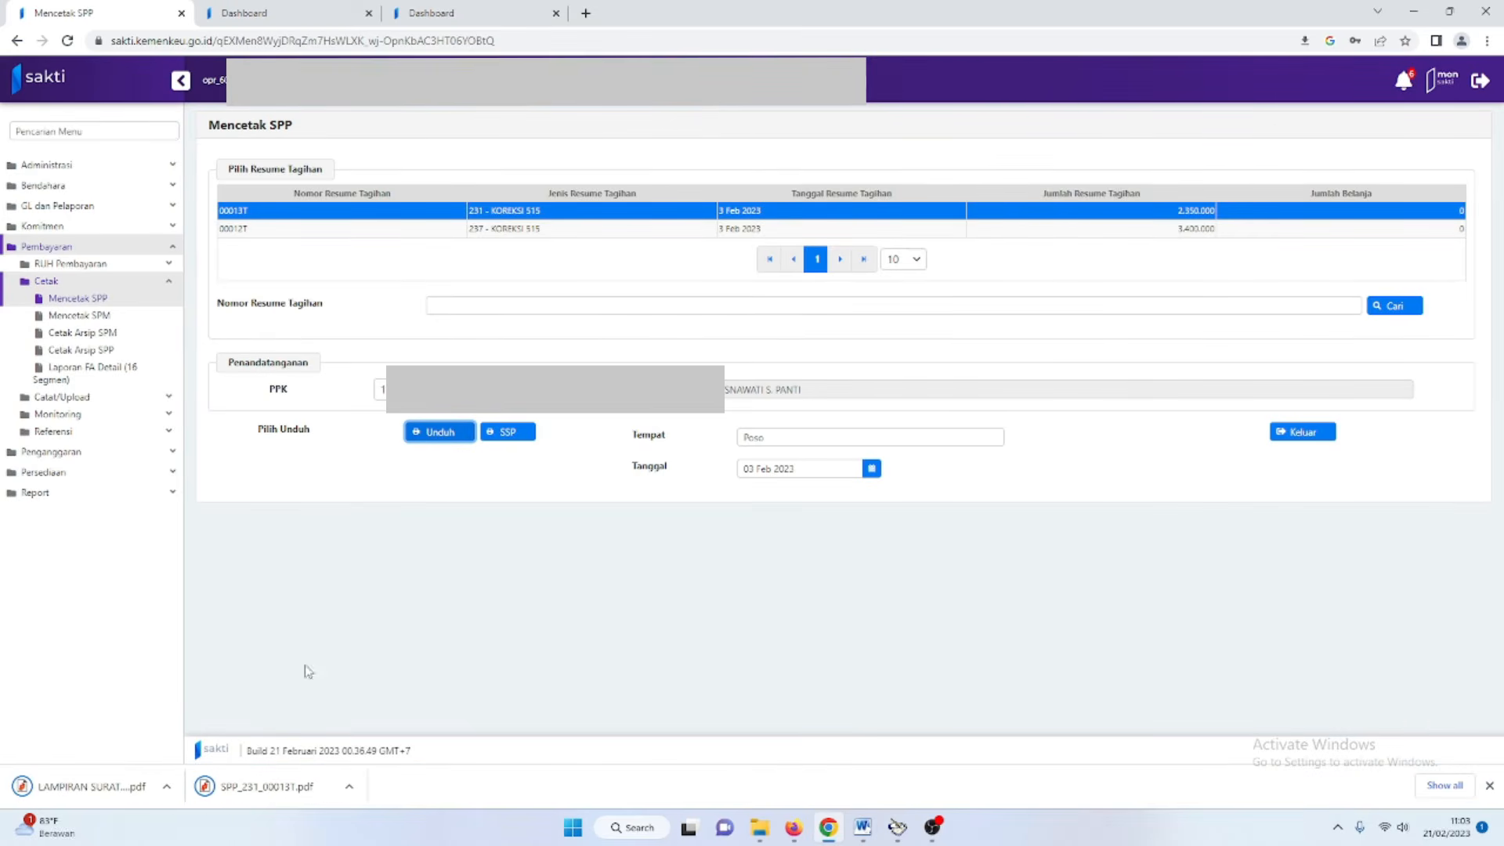
Open SPP_231_00013T.pdf and its COA attachment and compare the corrected account and the Nilai Awal and Nilai Baru amounts.
left_click(265, 787)
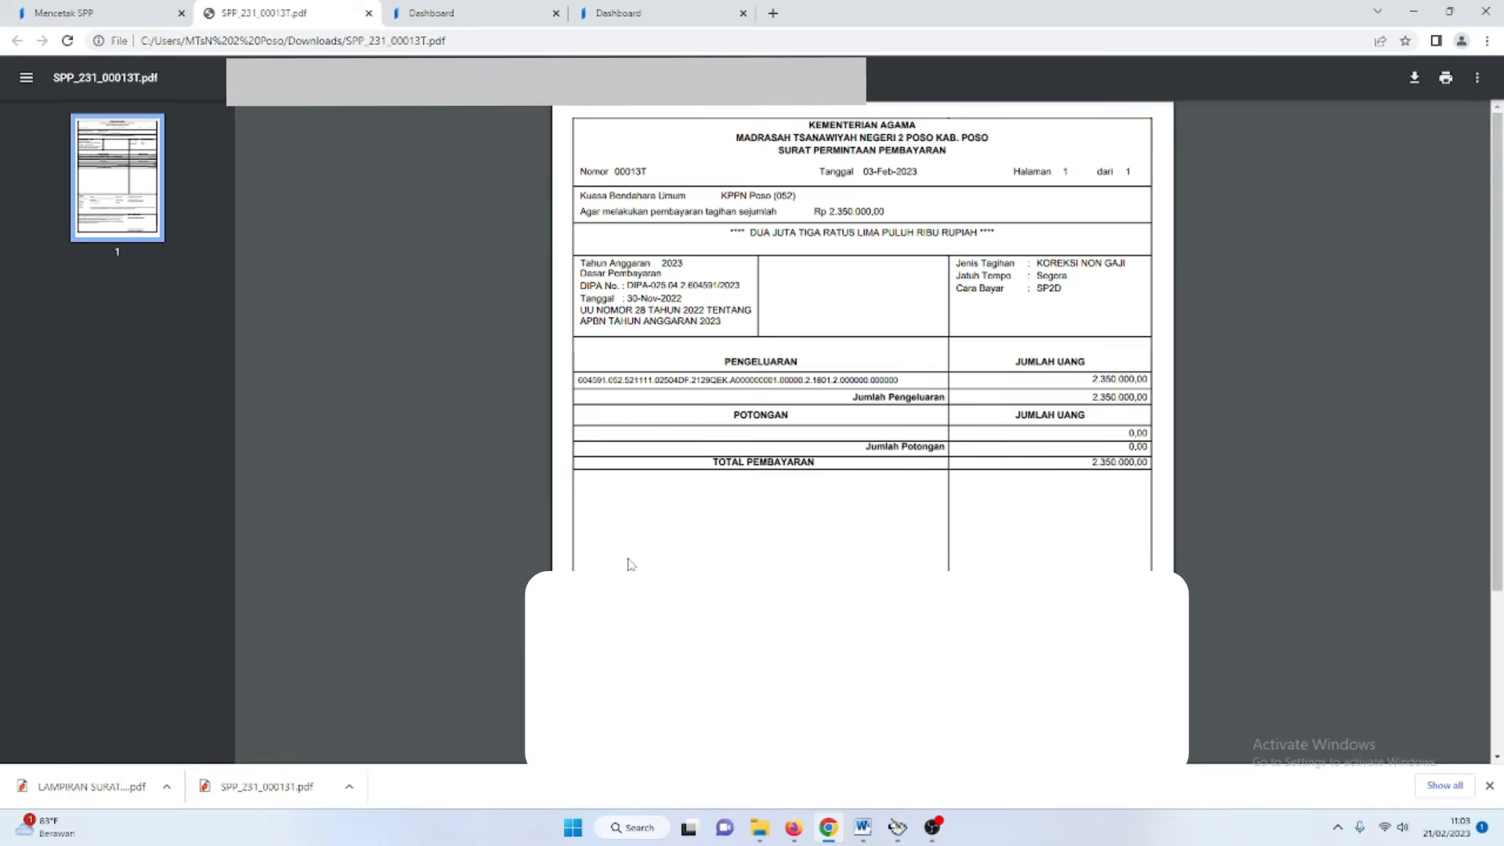
scroll(630, 564, "down", 3)
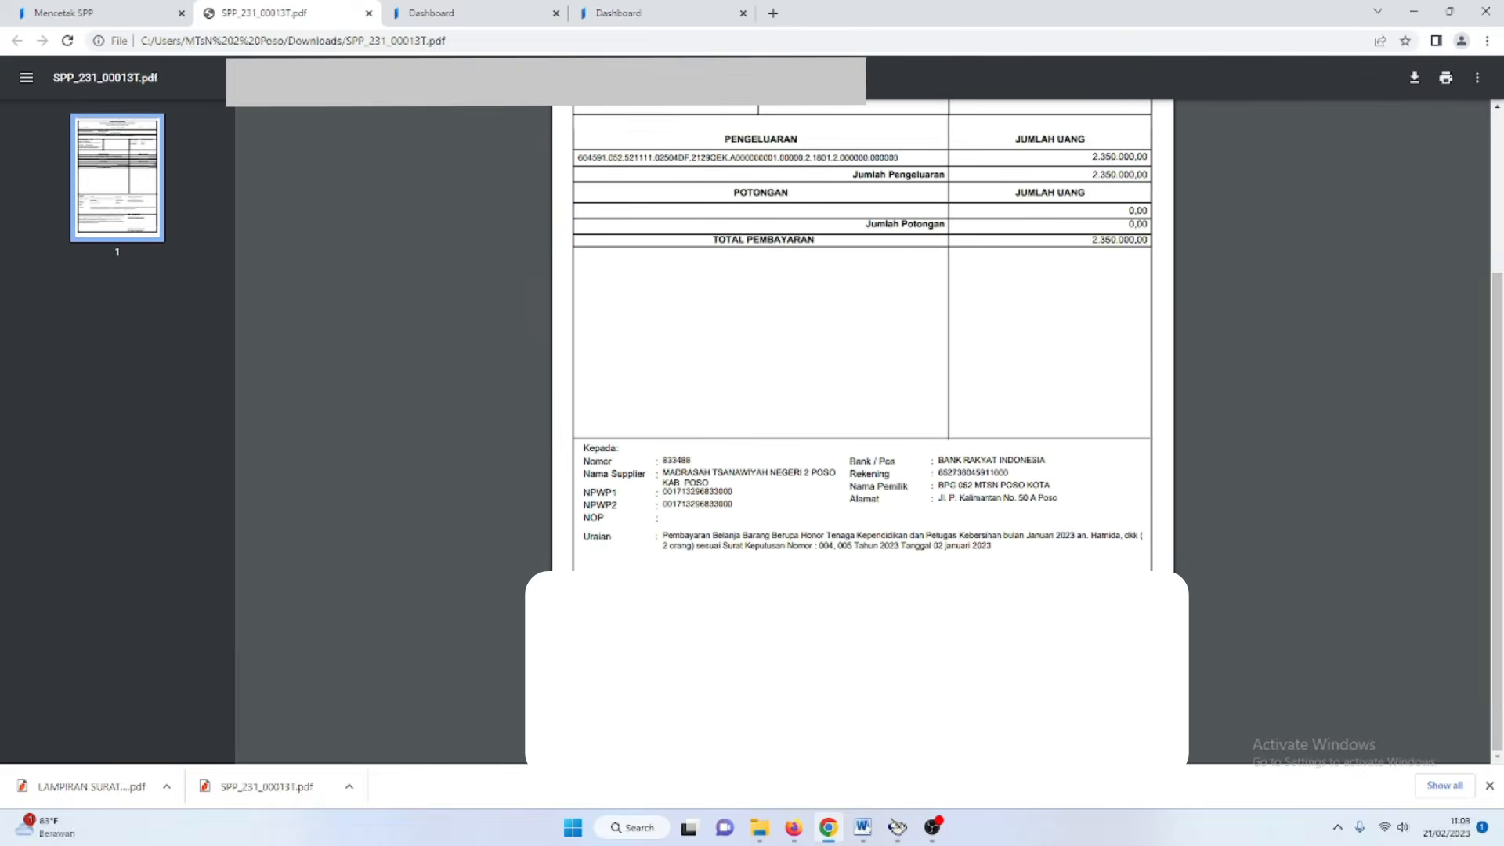
scroll(862, 337, "up", 3)
left_click(125, 797)
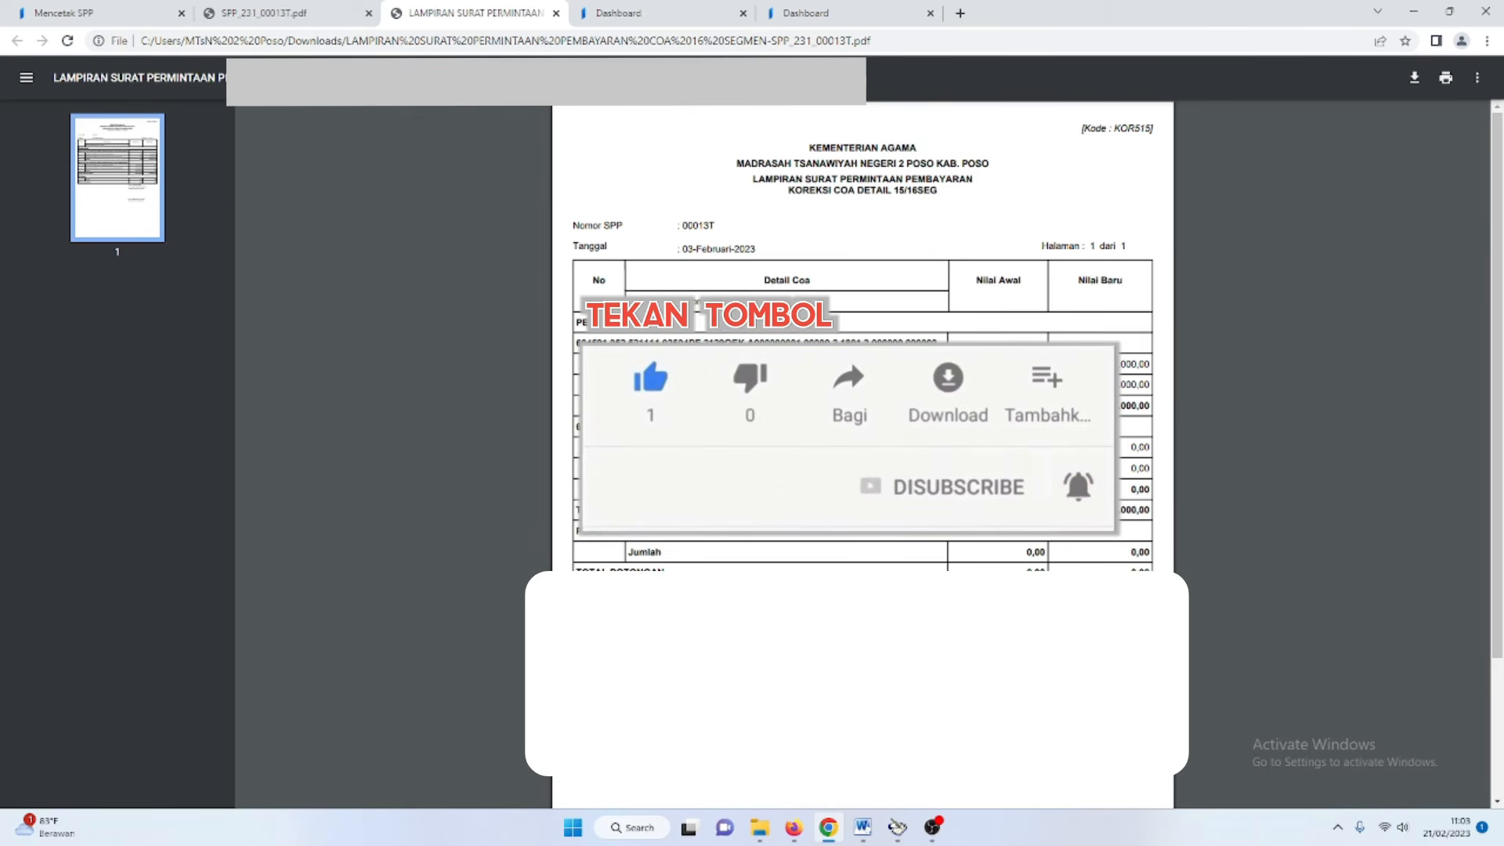
left_click(289, 23)
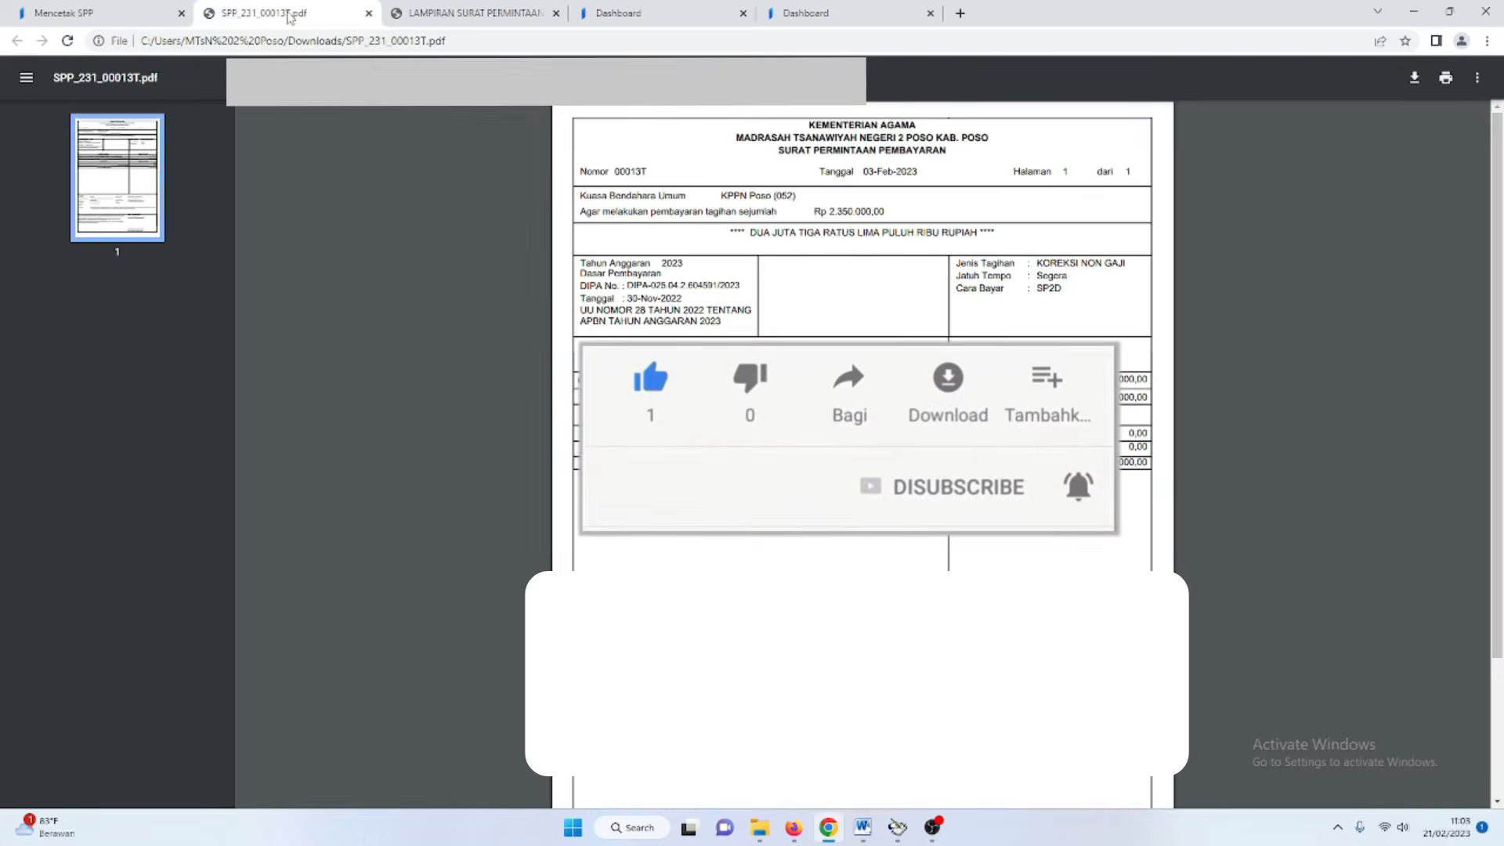
left_click(444, 16)
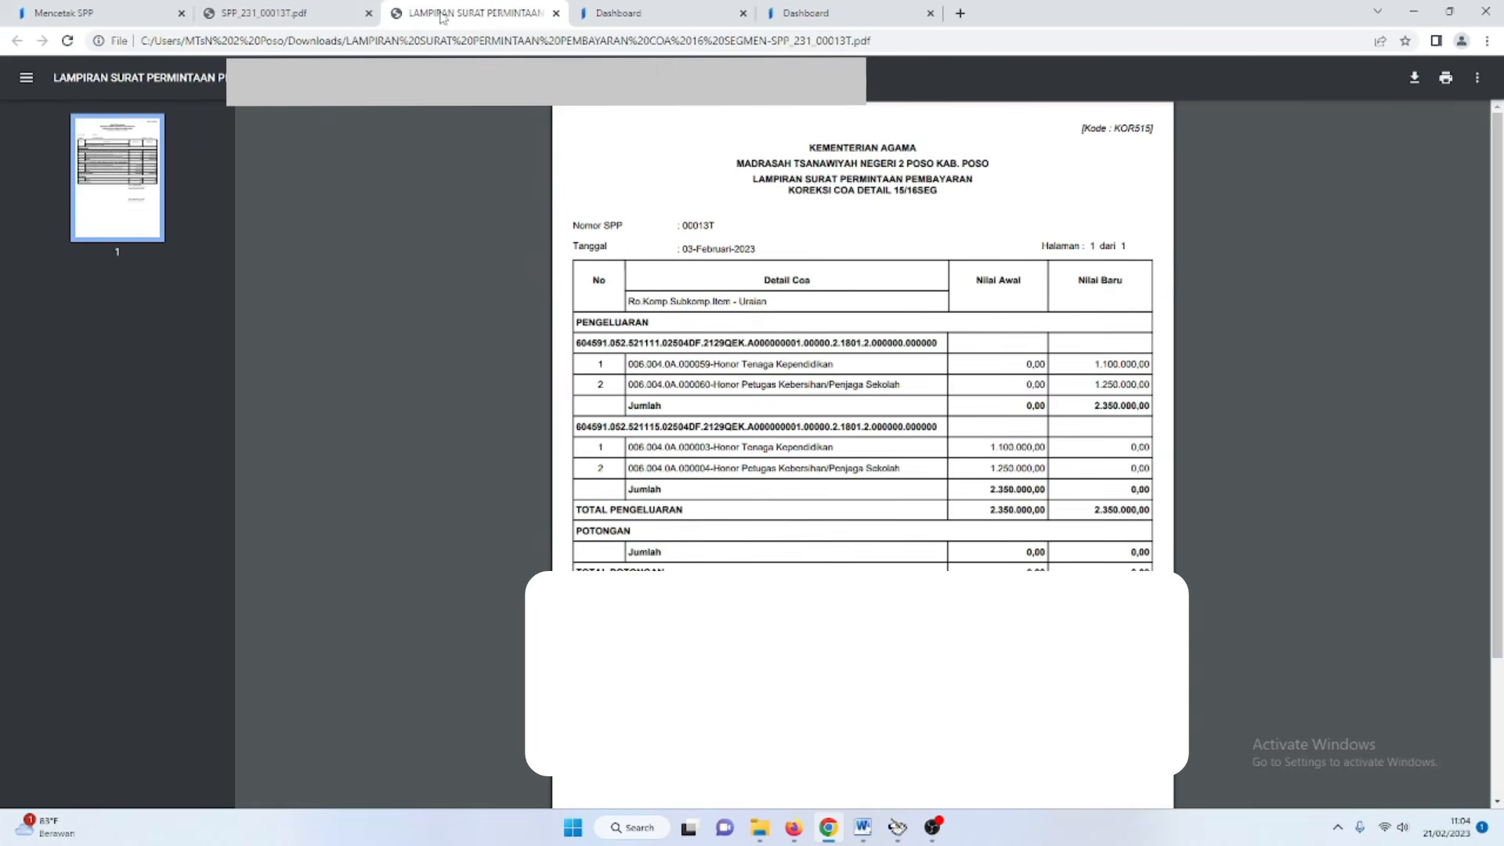
left_click(313, 22)
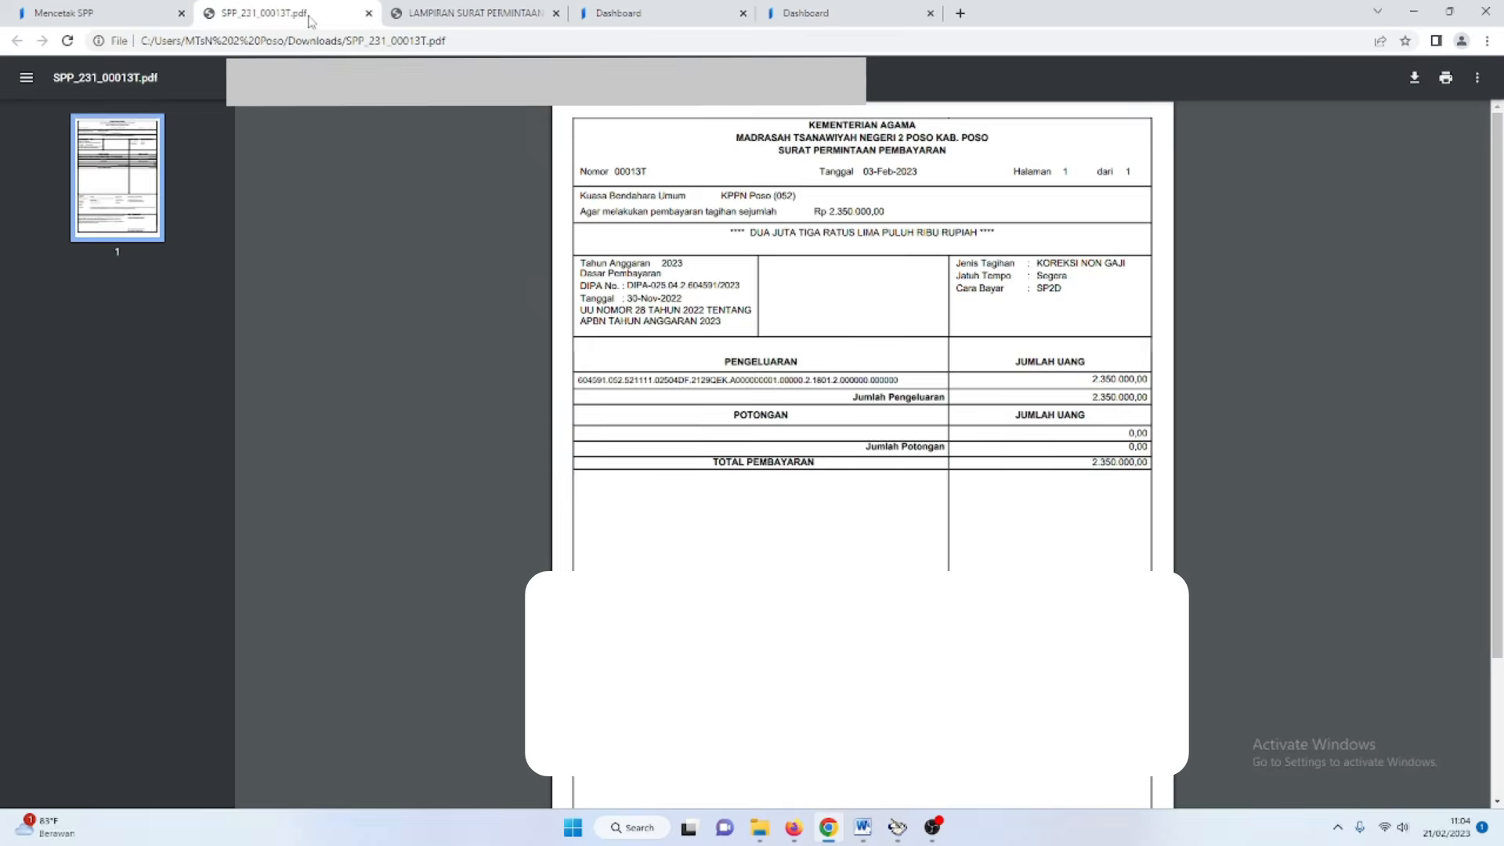
Return to the Mencetak SPP form and download the SPP printout for correction 00012T.
left_click(105, 19)
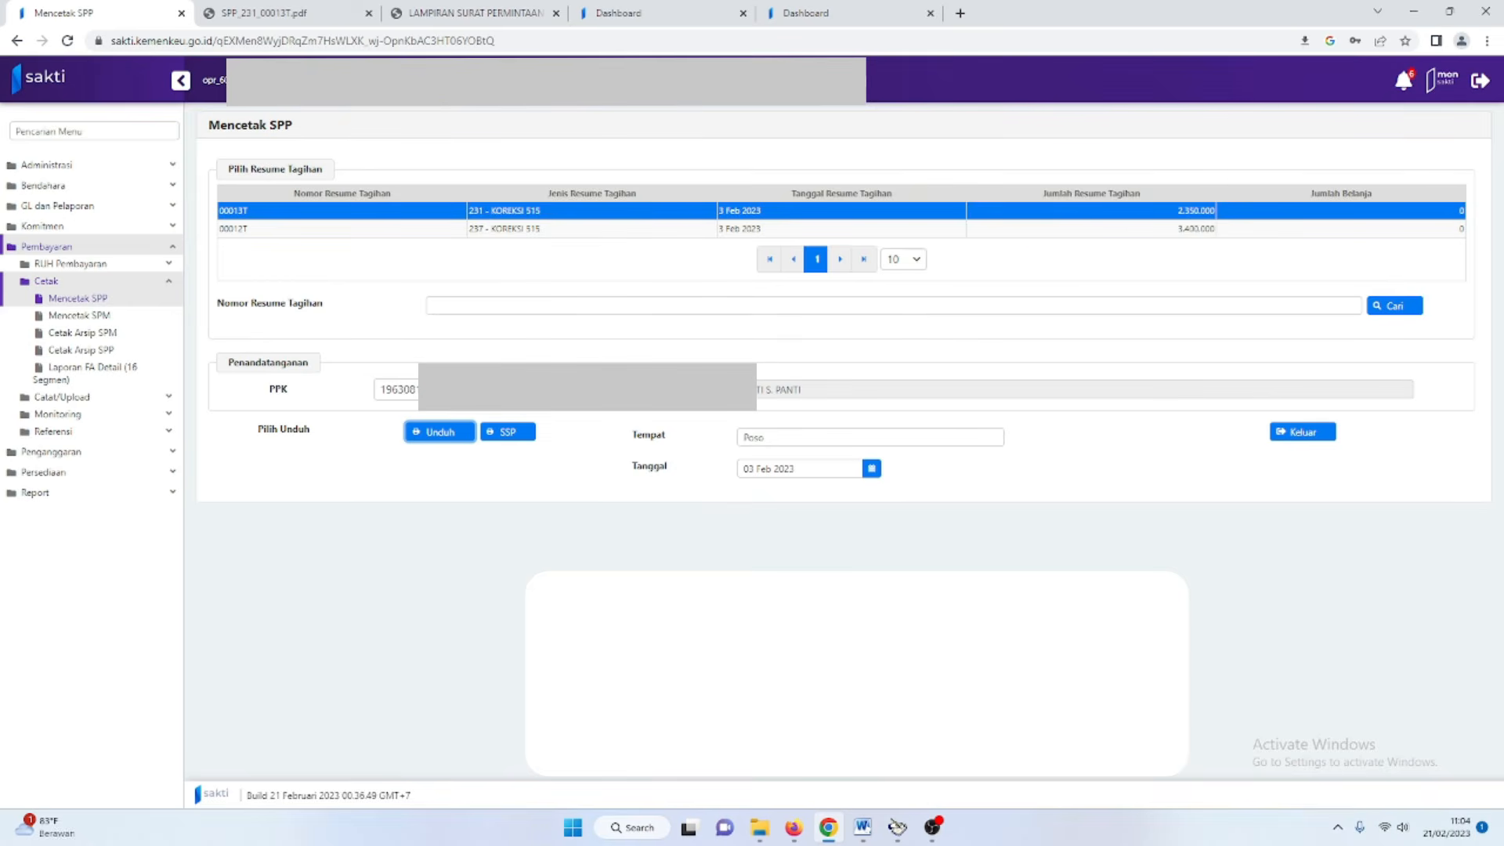
left_click(498, 227)
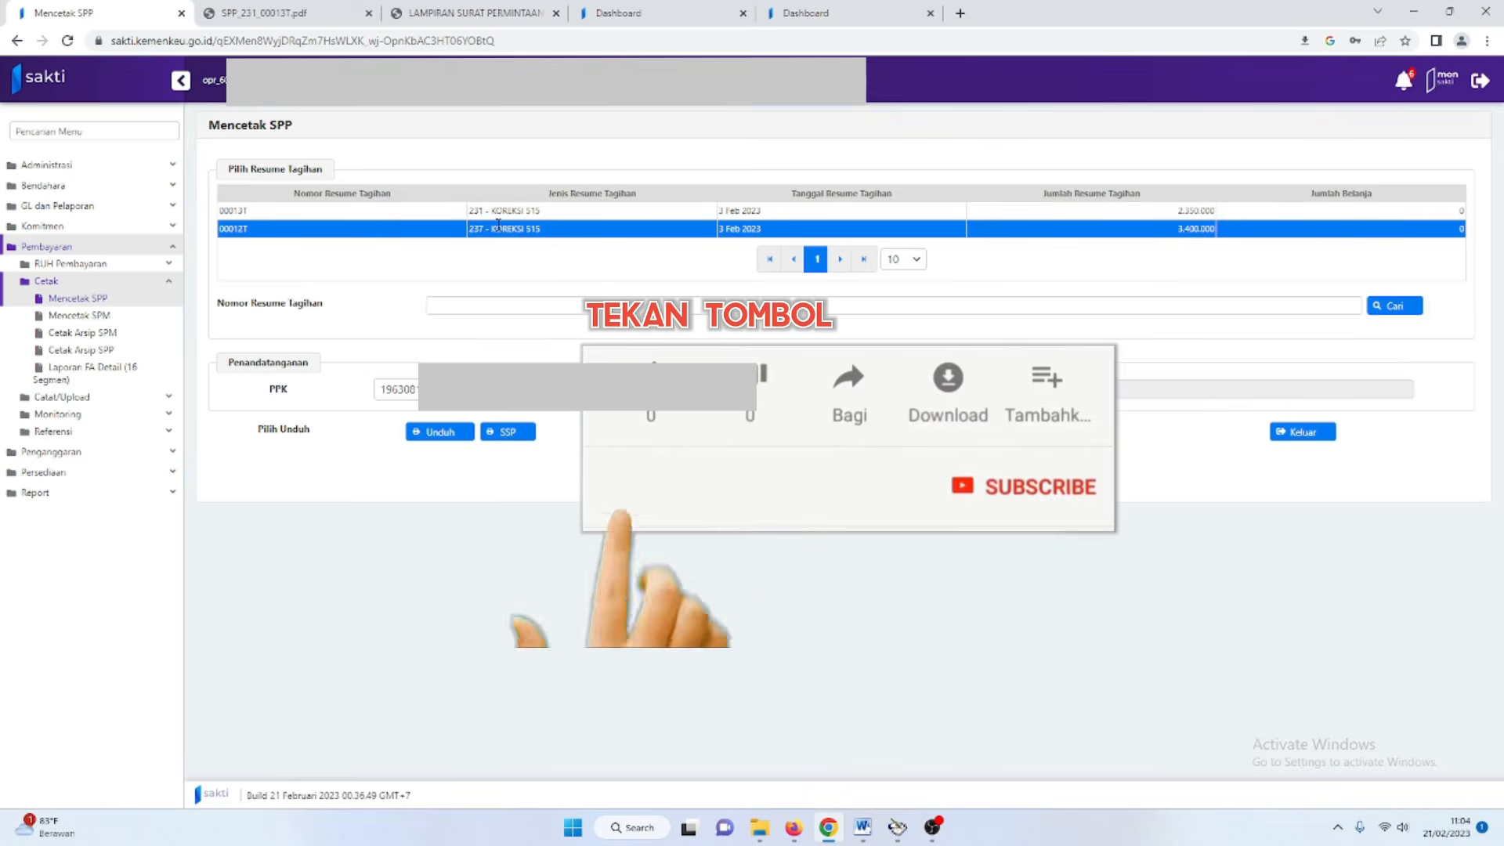
left_click(440, 432)
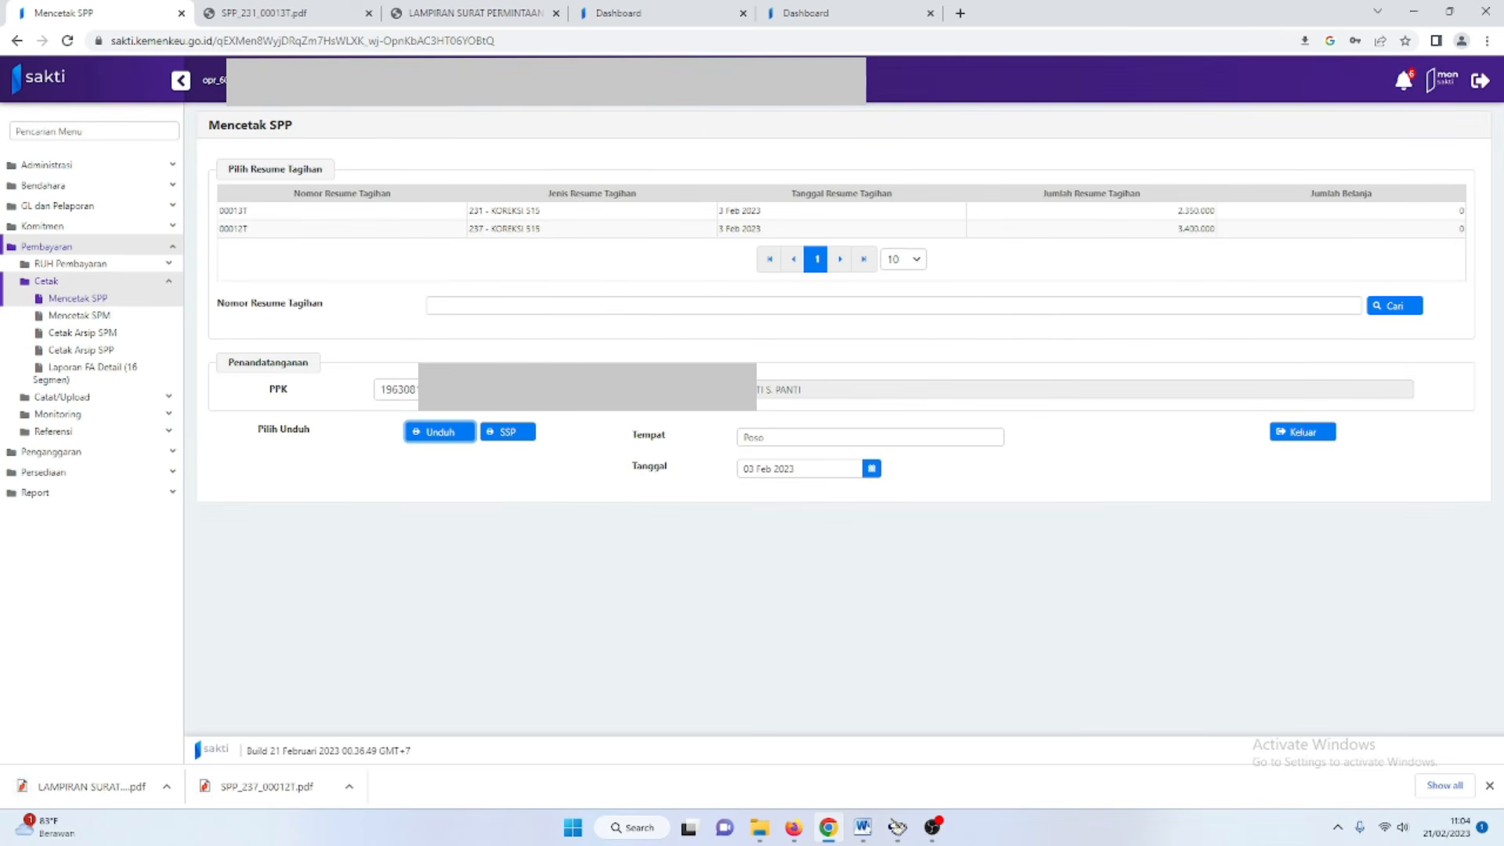
Open SPP_237_00012T.pdf and its COA attachment and review the corrected account details and amounts.
left_click(285, 790)
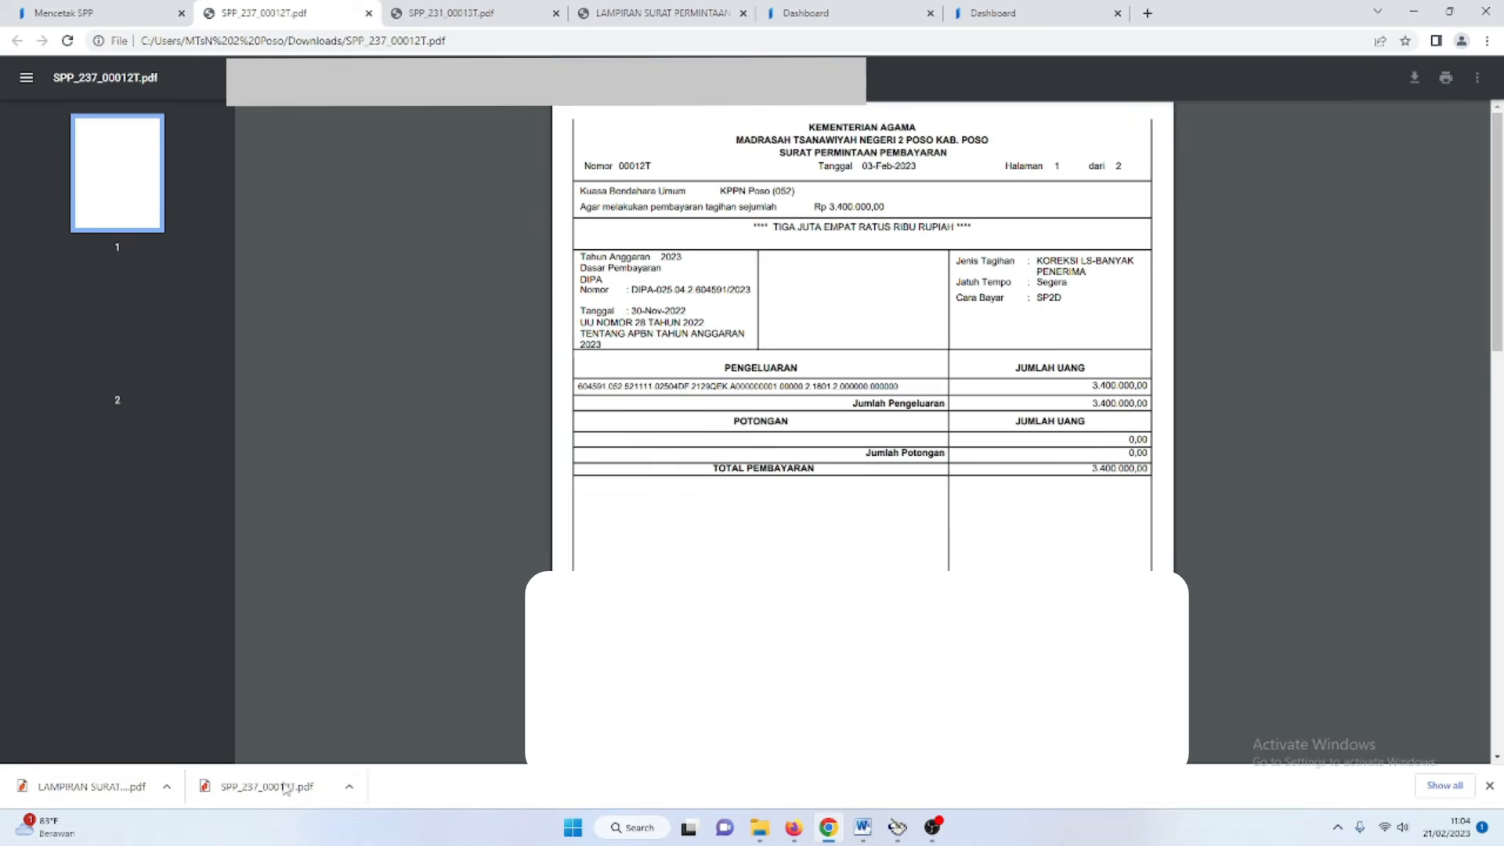
left_click(108, 799)
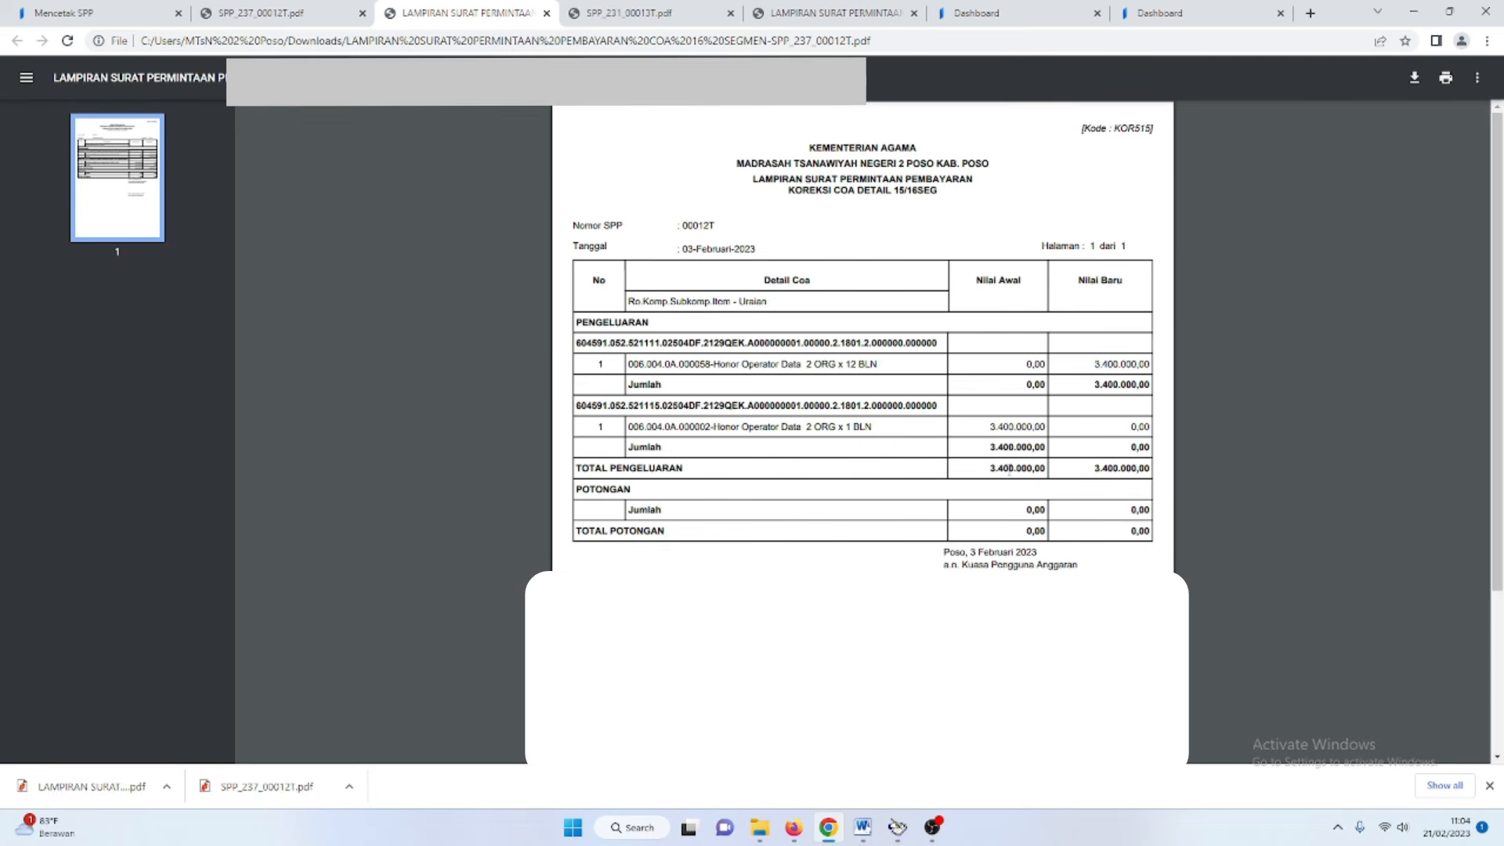
scroll(1009, 471, "down", 1)
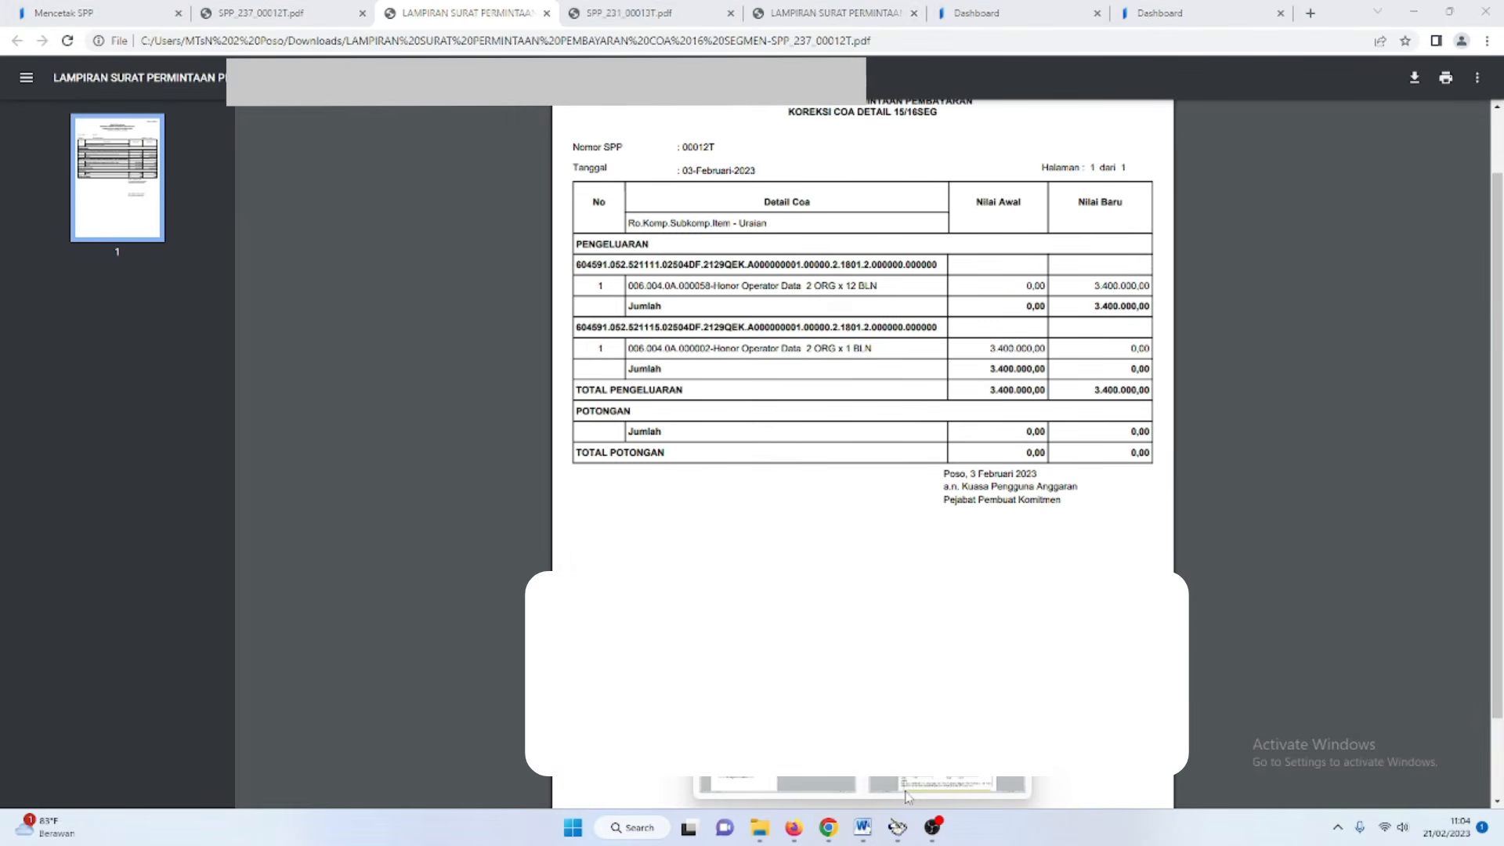
Glance at the Word document CARA MEMBUAT SPM KOREKSI 515, return to Chrome, and close all the opened SPP and attachment PDFs.
left_click(805, 778)
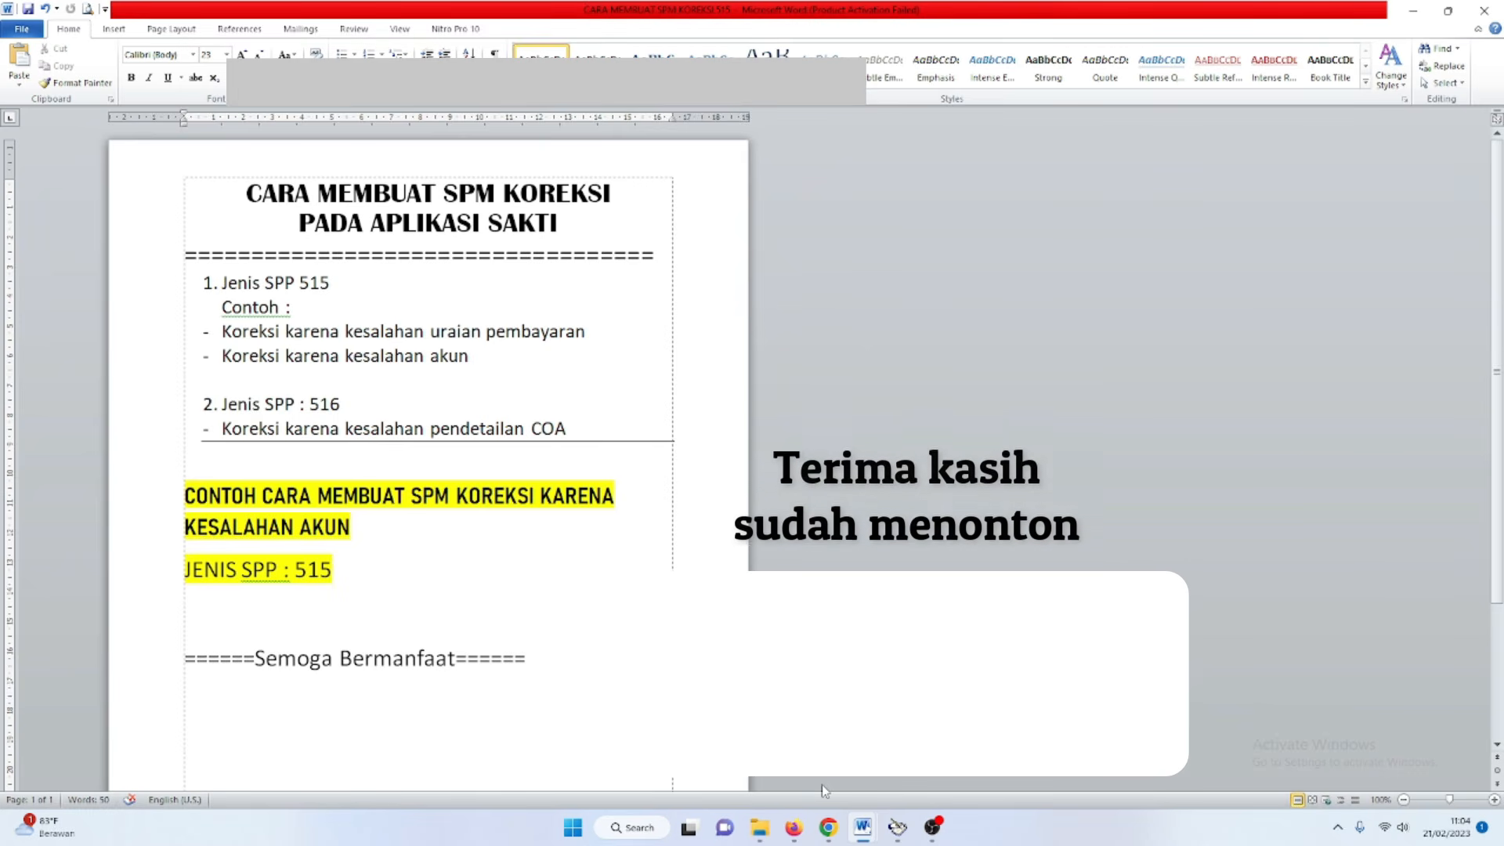
left_click(830, 829)
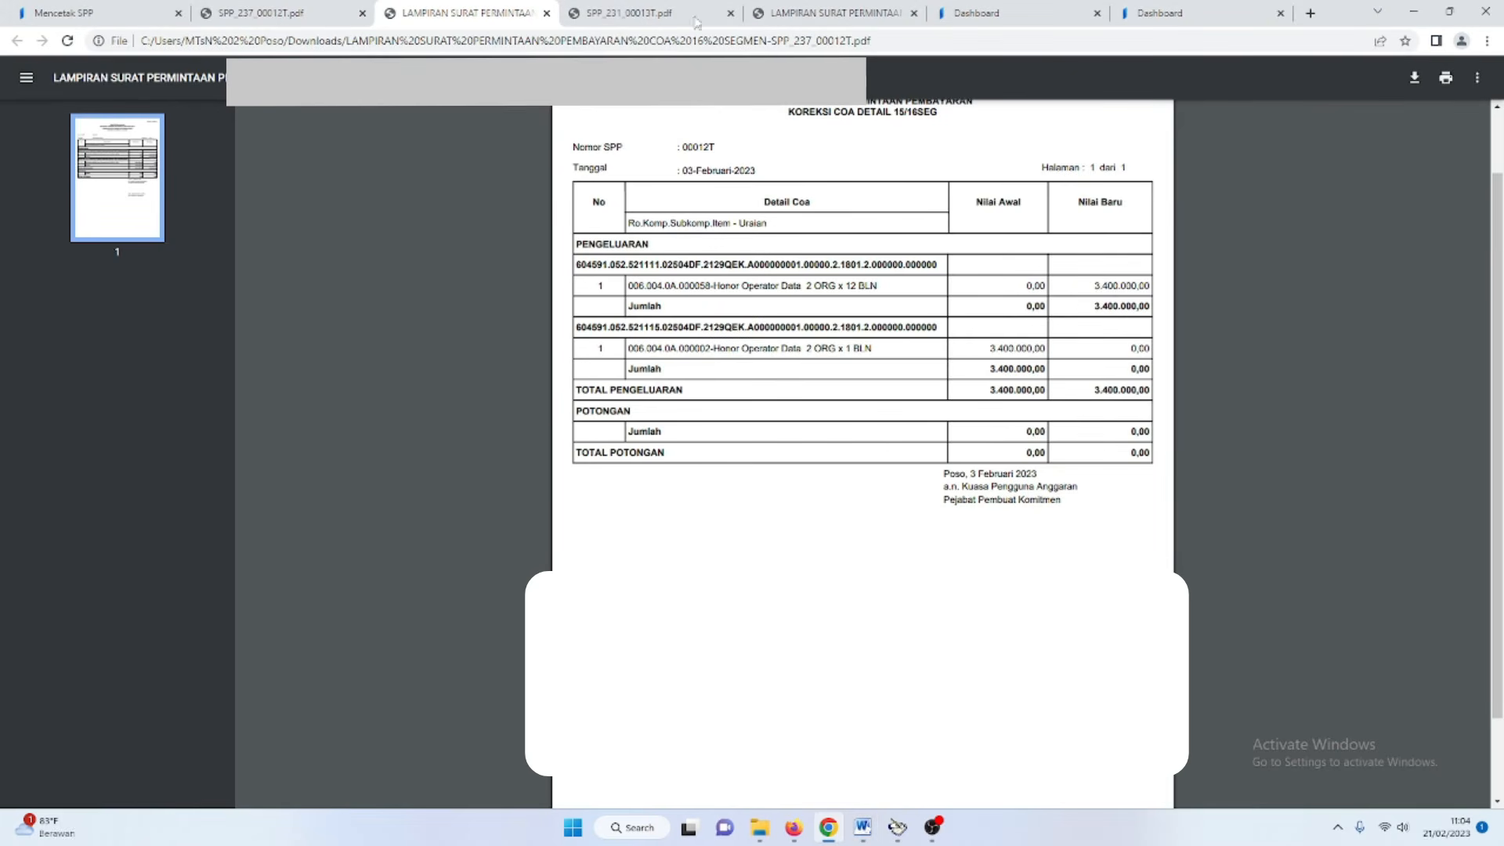
left_click(547, 13)
left_click(546, 13)
left_click(547, 13)
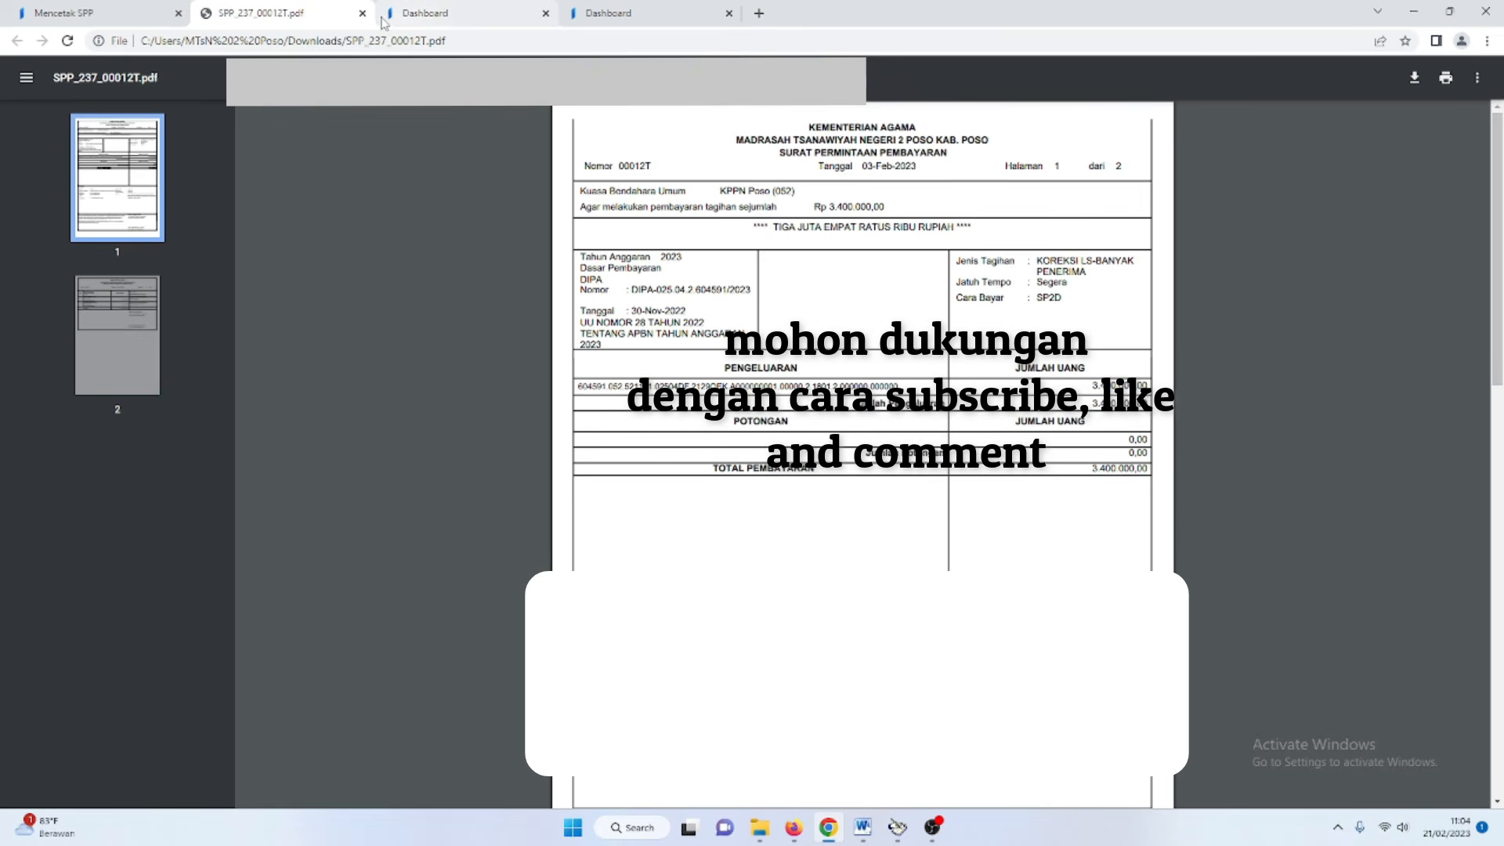
left_click(362, 13)
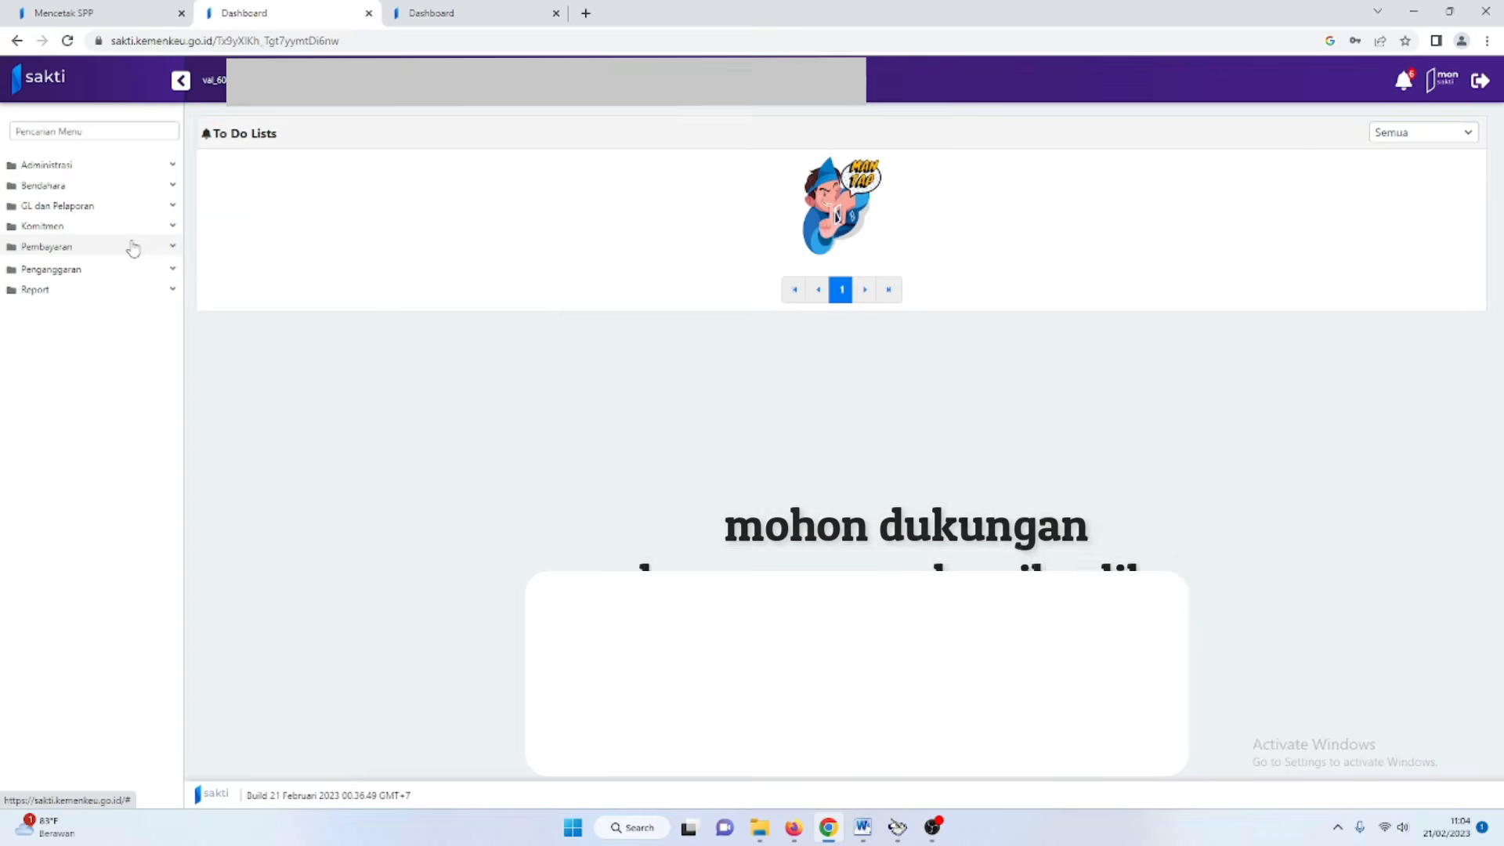
Return to the Mencetak SPP form, exit it with confirmation, and collapse the Pembayaran module.
left_click(119, 16)
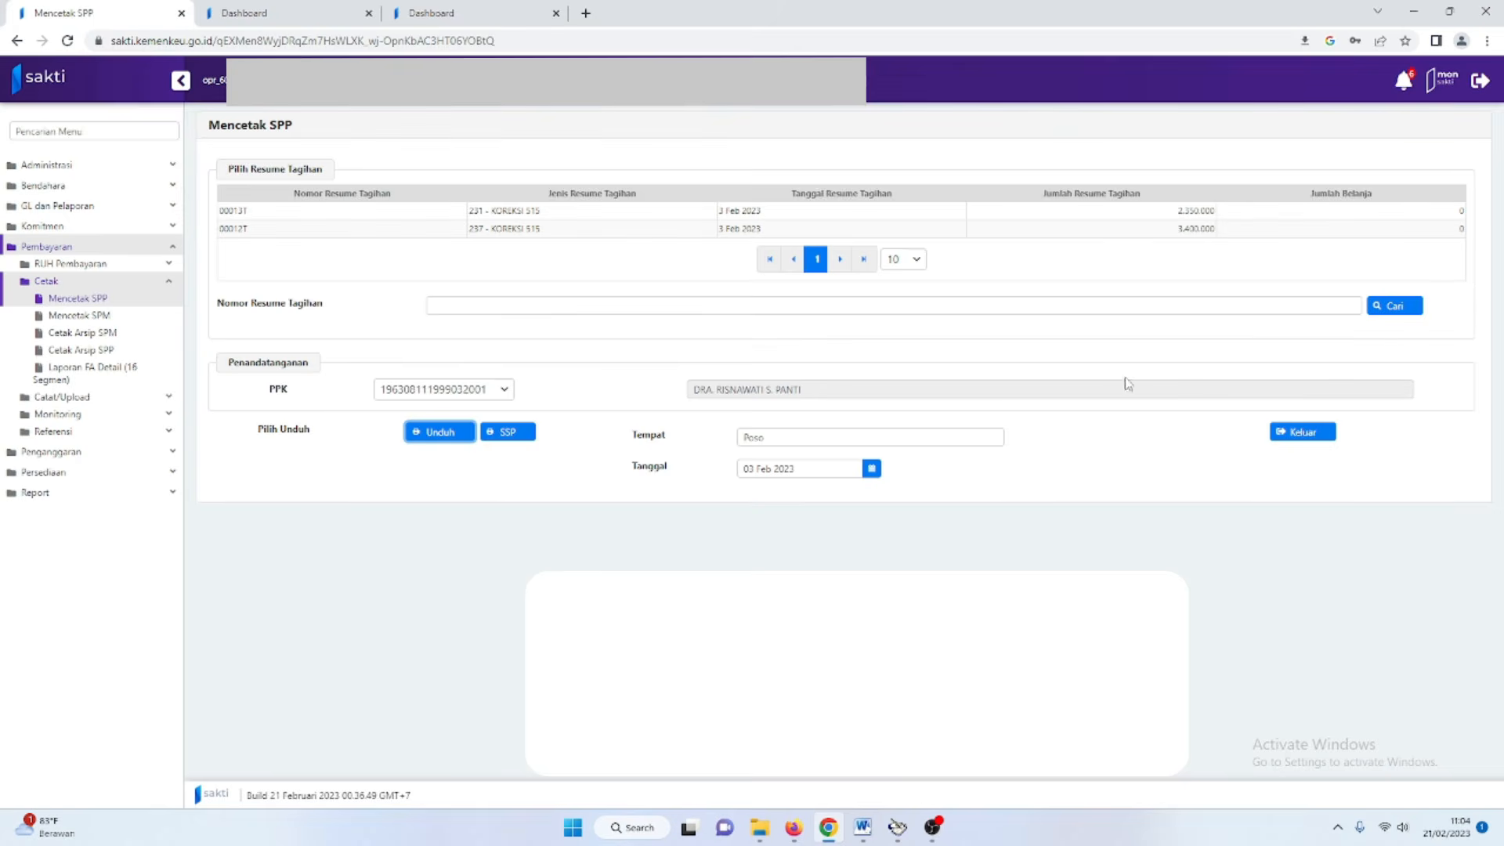
left_click(1303, 432)
left_click(785, 466)
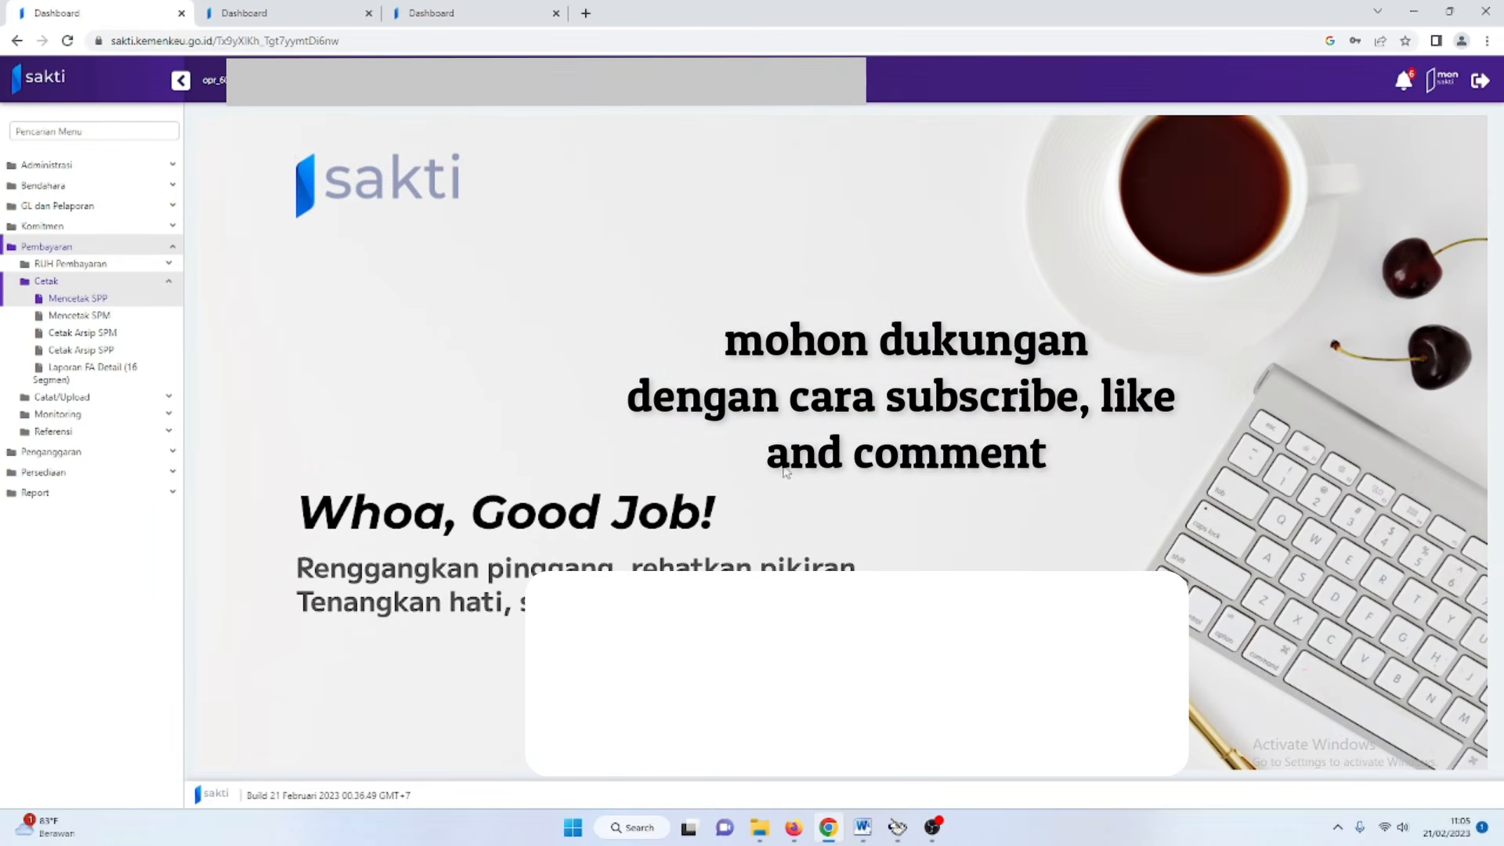
left_click(164, 249)
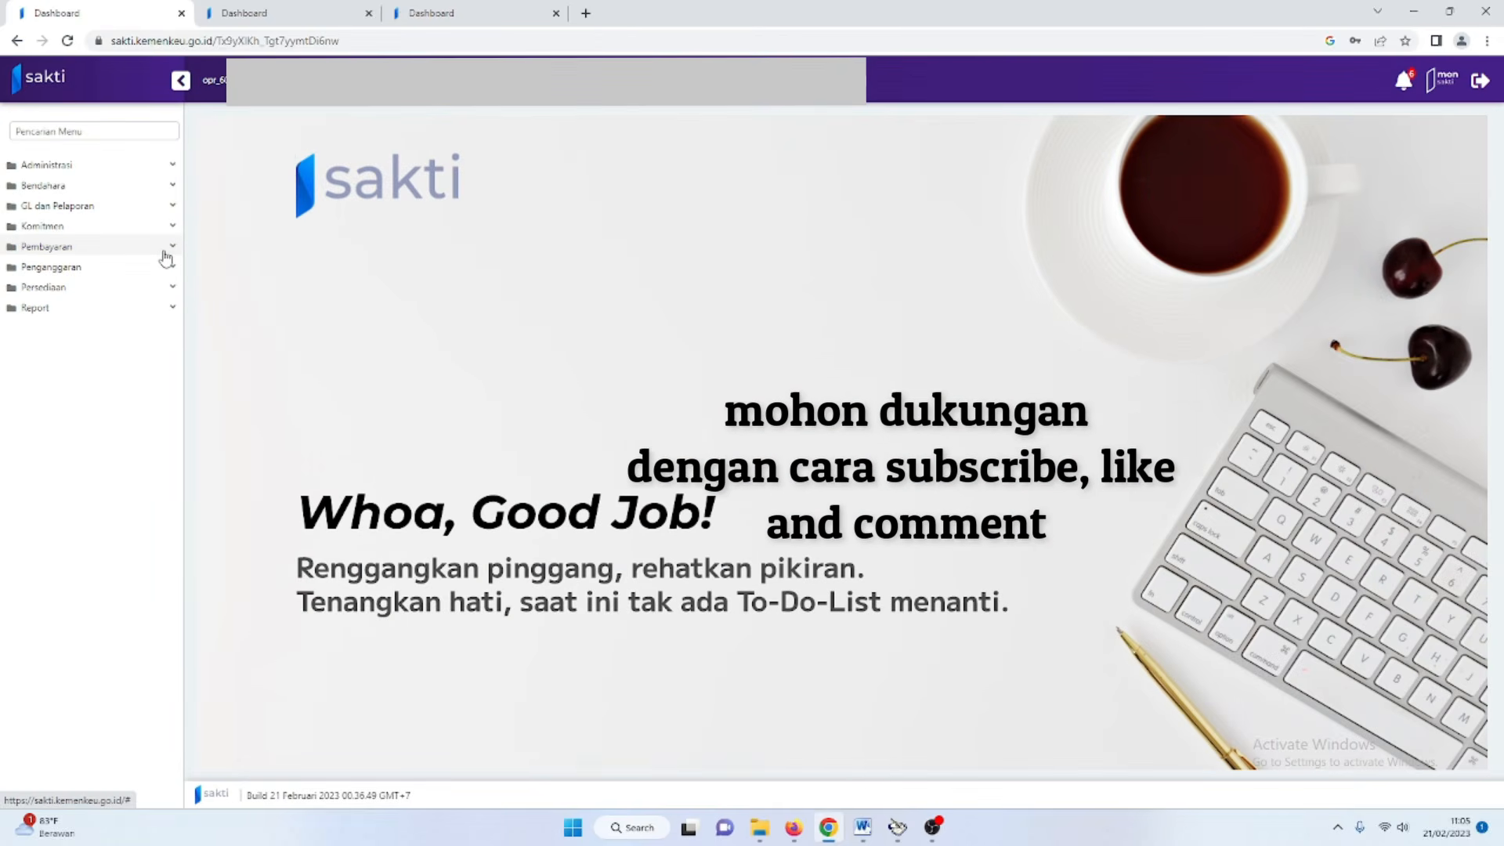